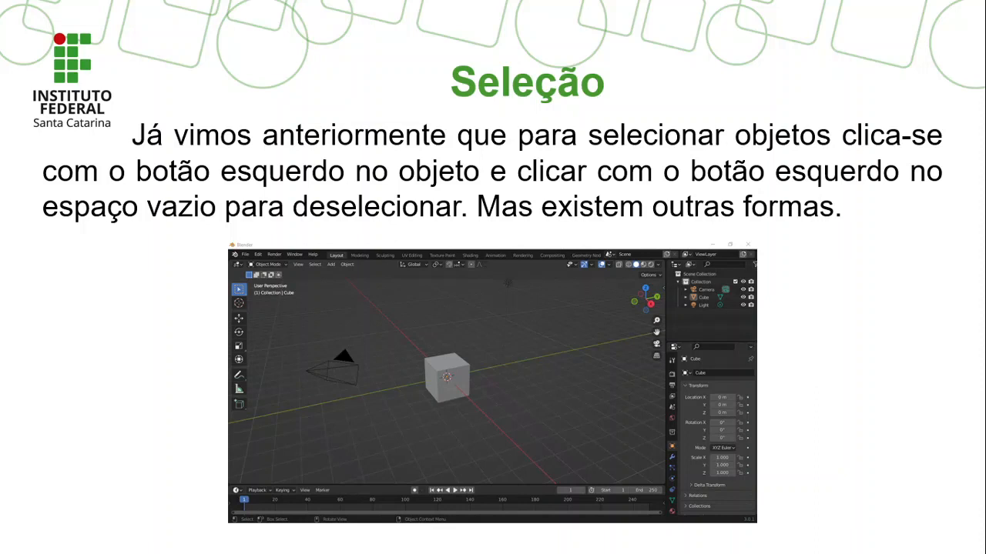
- Advance the presentation to the slide on selecting all objects, and switch to Blender
key(Right)
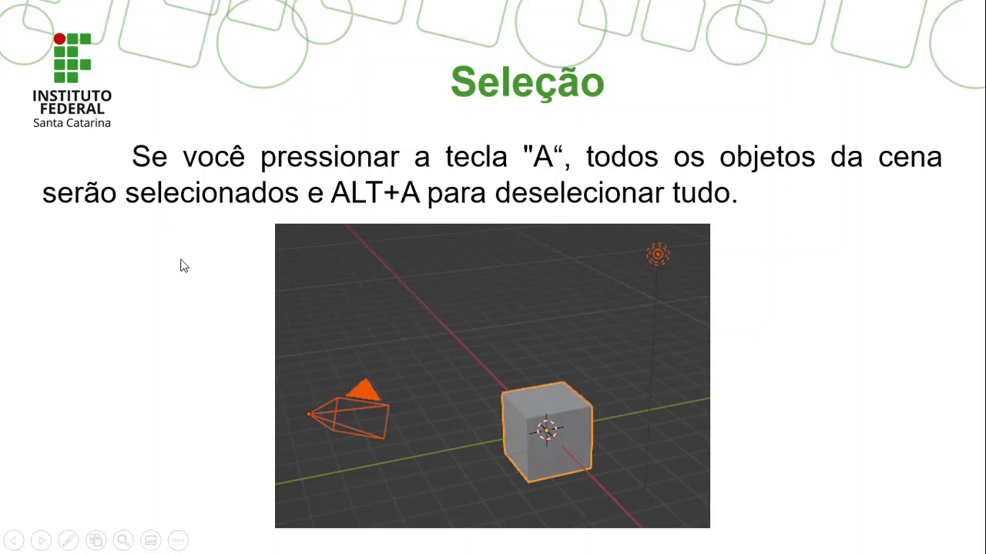
key(alt+Tab)
key(alt+Tab)
key(alt+Tab)
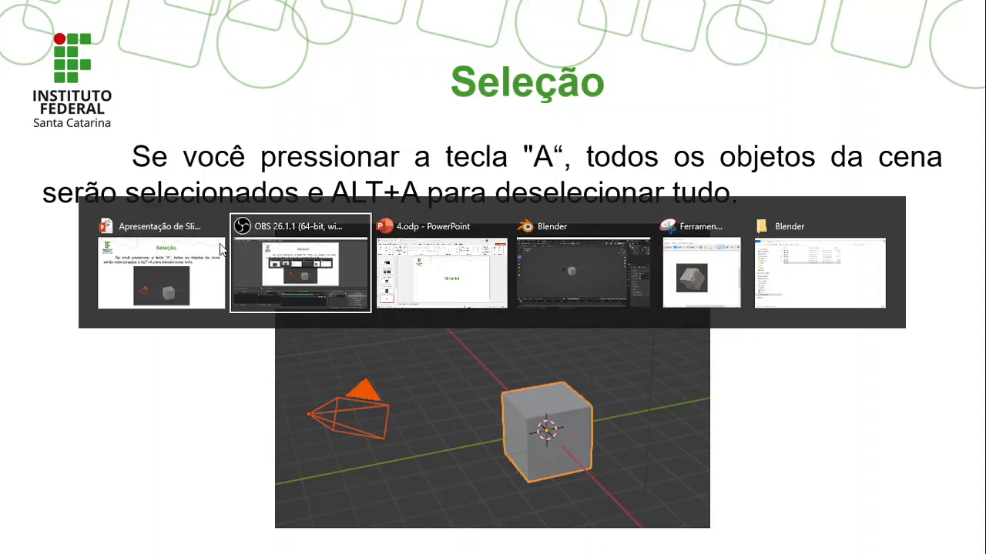
- Select all objects in the scene and deselect everything again
scroll(414, 261, up, 6)
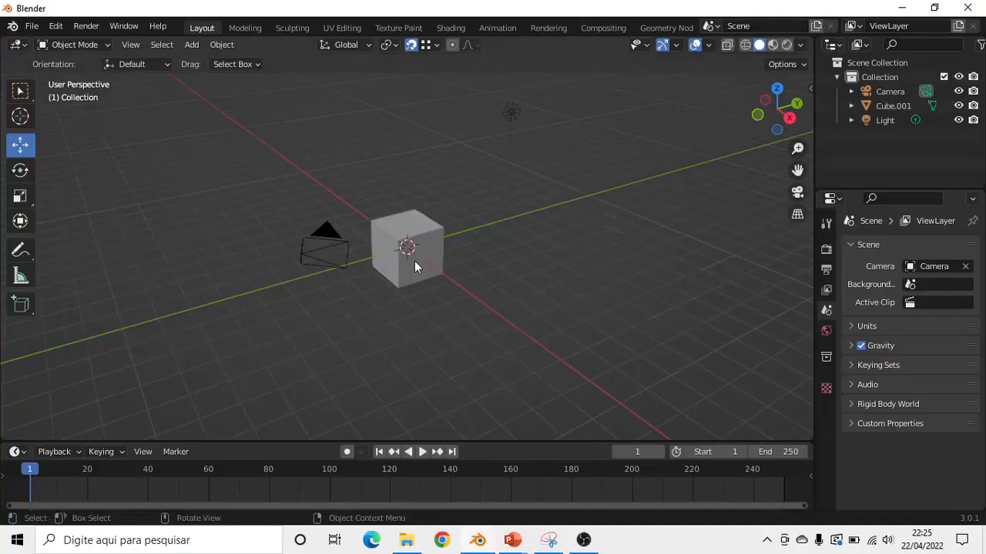
scroll(500, 222, down, 3)
scroll(500, 222, down, 2)
middle_drag(512, 216, 514, 257)
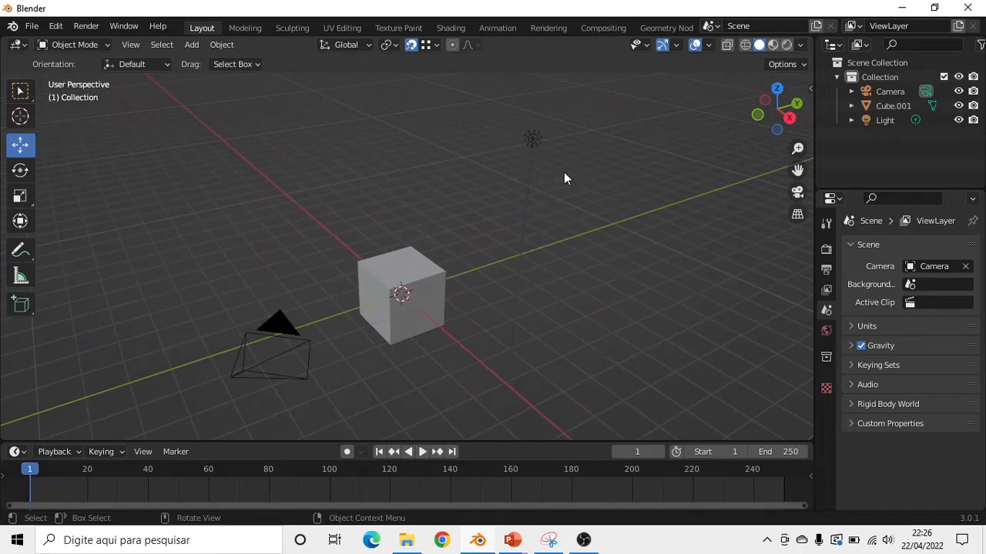
key(a)
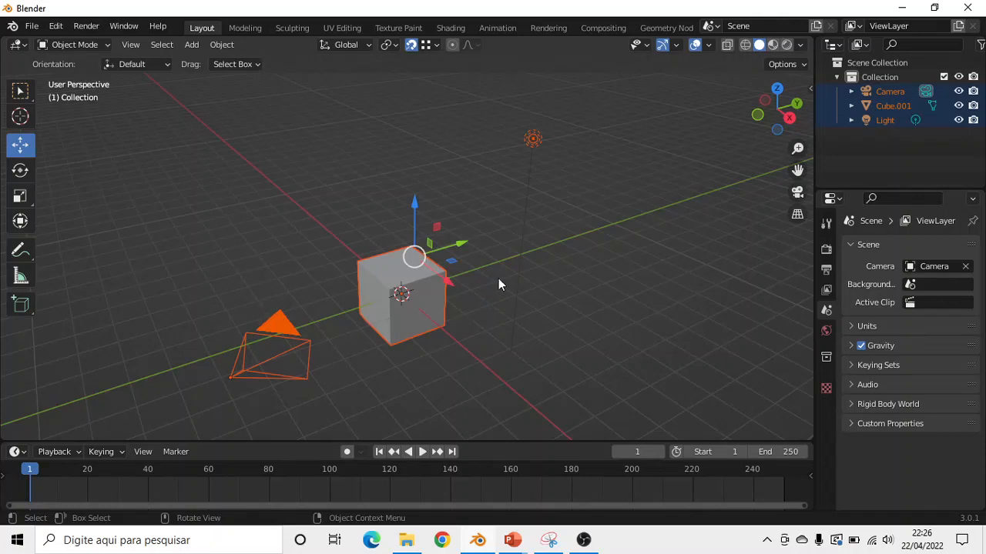
key(alt+a)
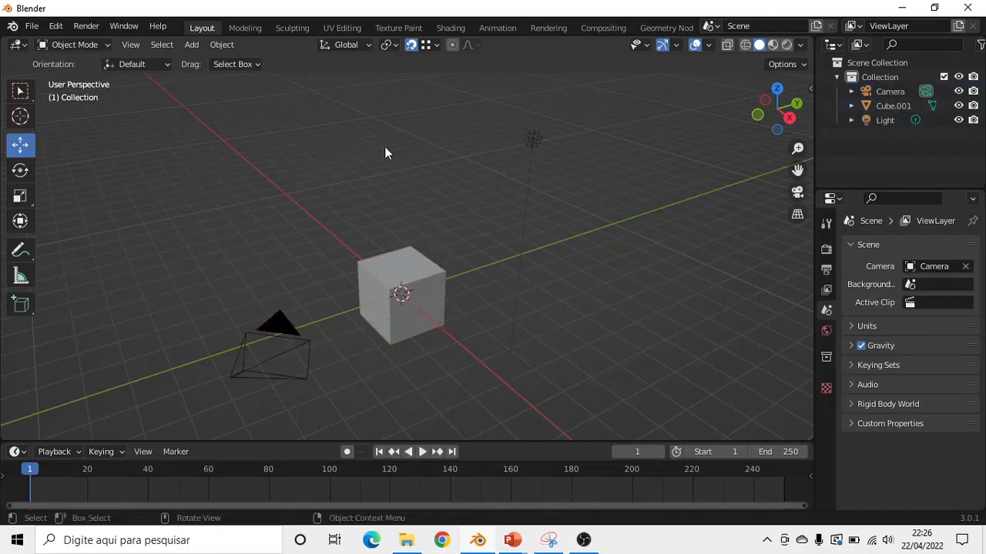
- Switch to the PowerPoint slideshow, show the slide on box selection, and return to Blender
key(alt+Tab)
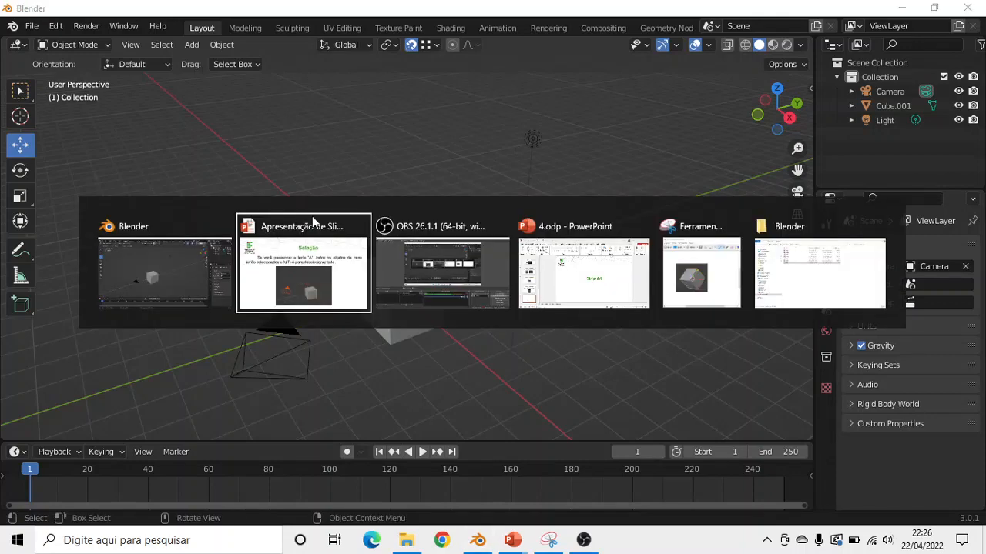
key(Right)
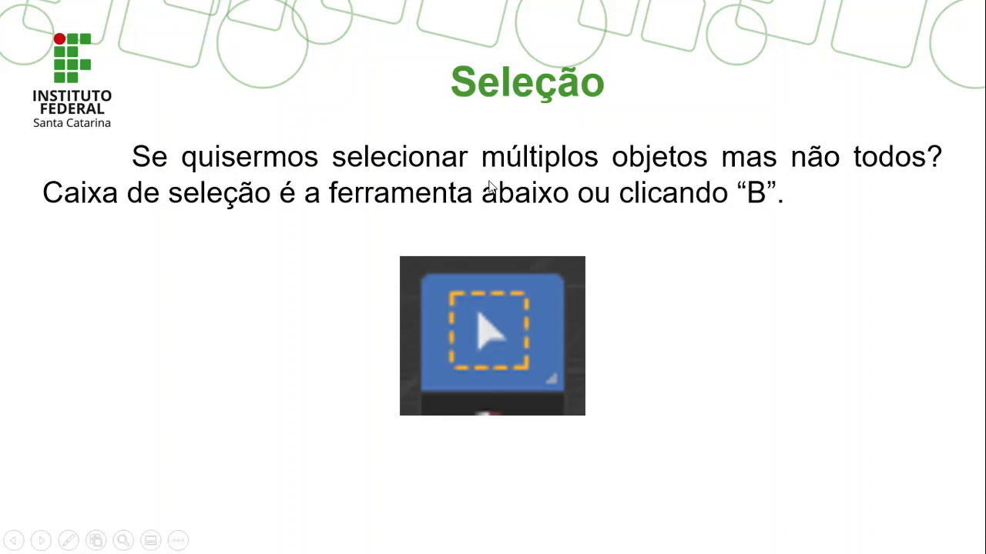
key(alt+Tab)
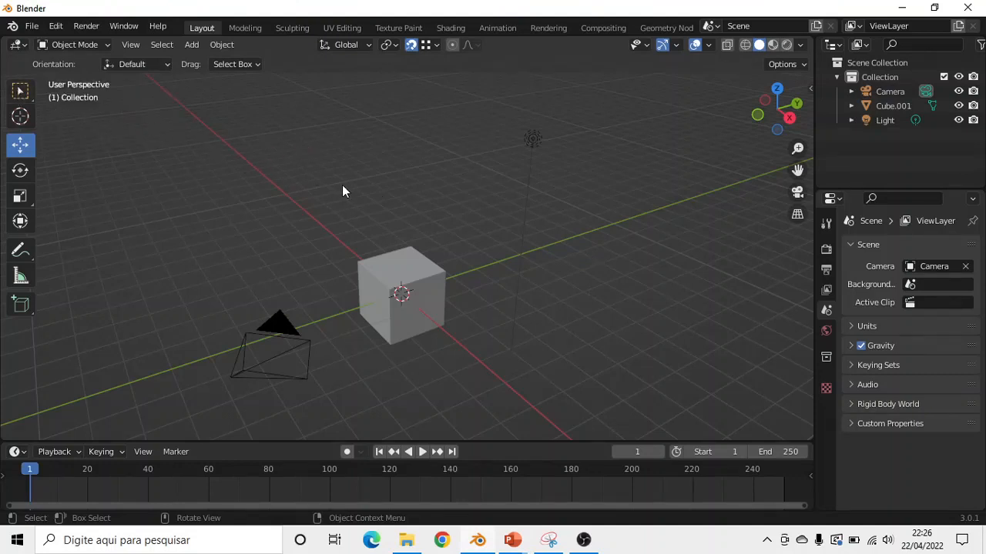
- Box-select the camera and the cube together from the viewport, and clear the selection
key(b)
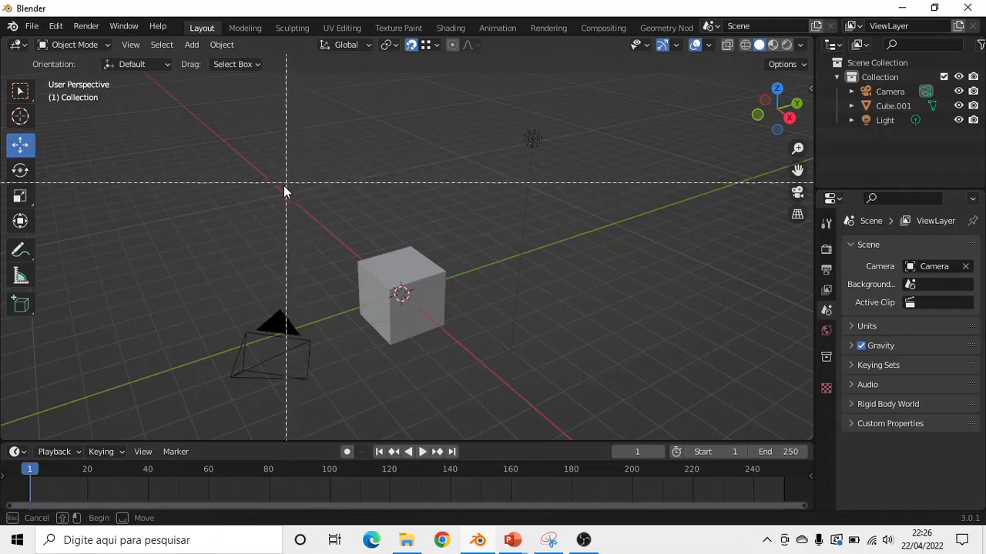
click(221, 205)
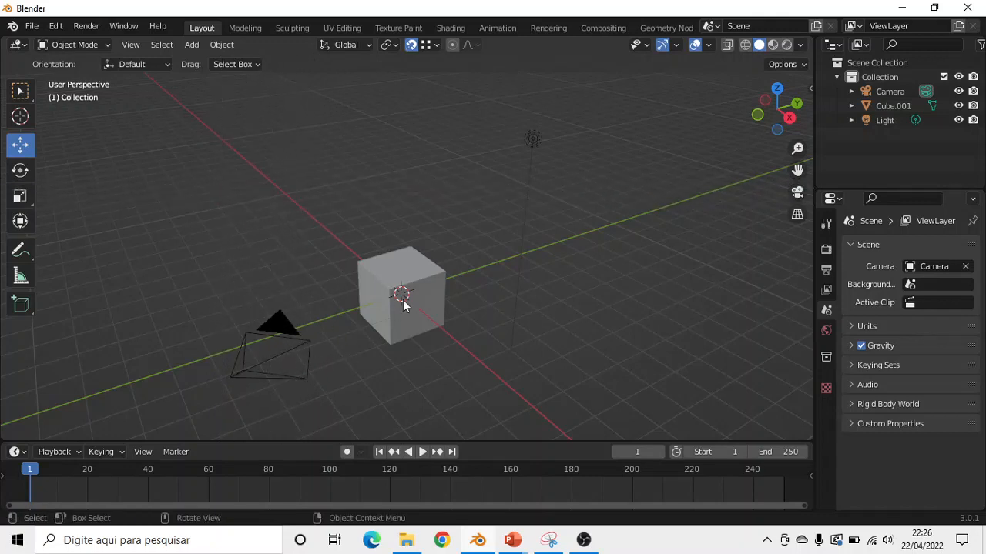
key(b)
drag(180, 198, 501, 429)
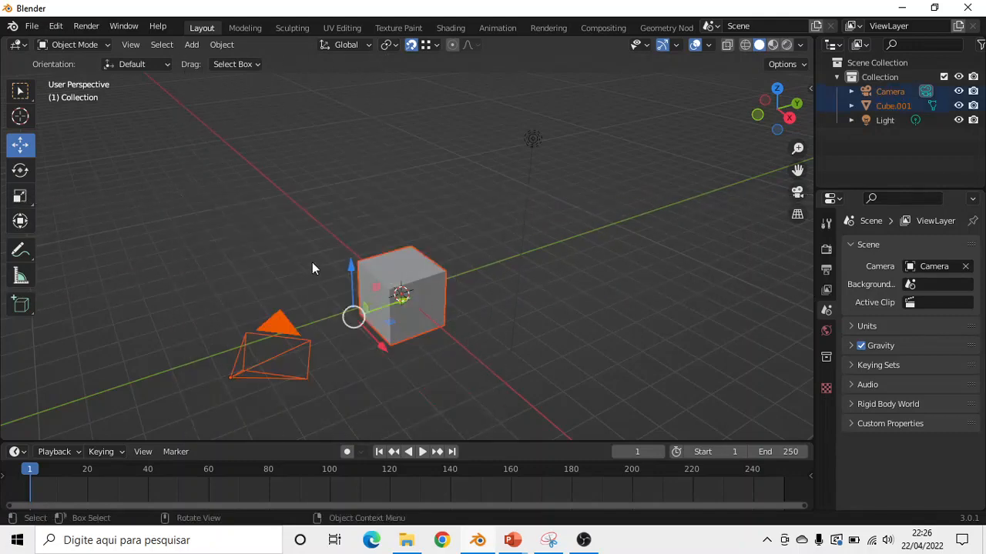
middle_drag(312, 268, 475, 201)
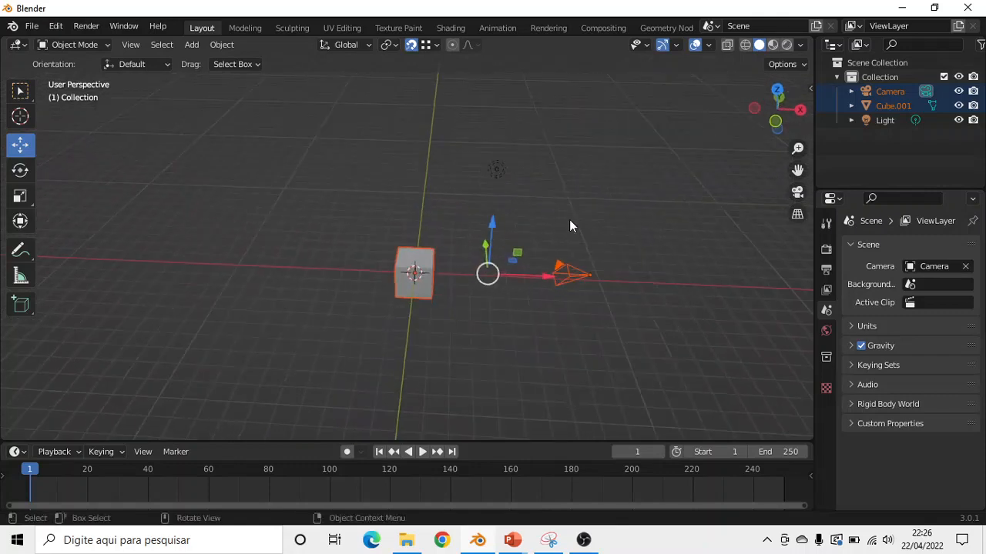
middle_drag(569, 219, 433, 234)
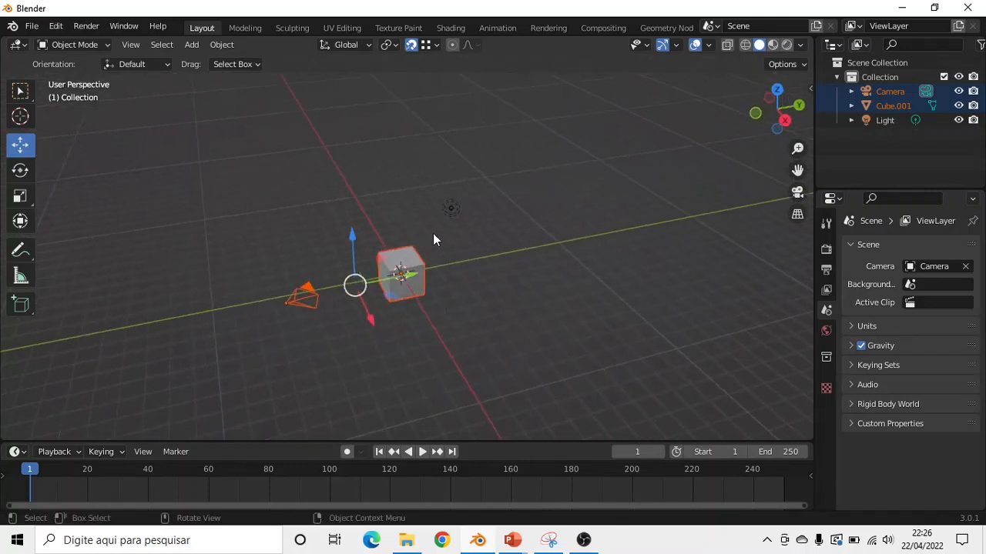
click(433, 239)
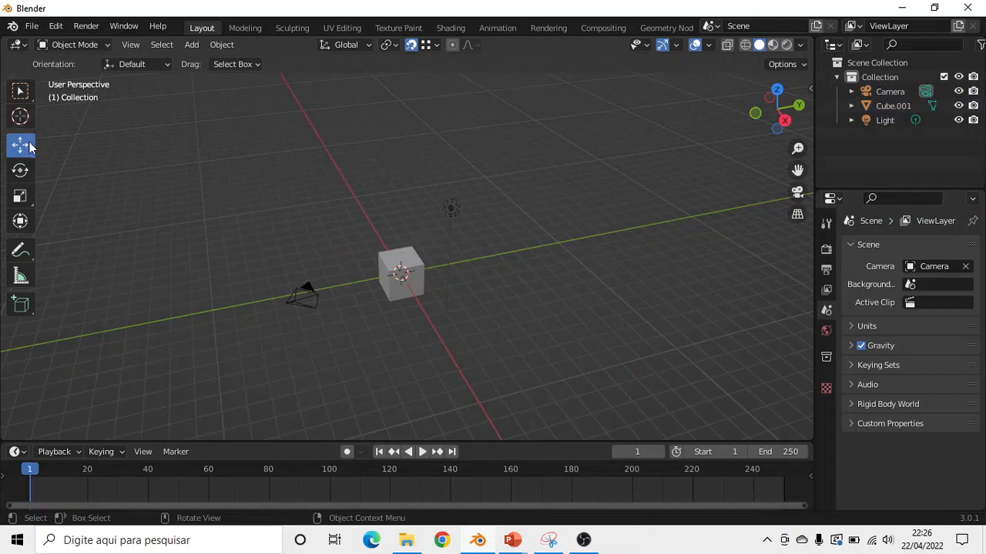
- Activate the Select Box tool, enclose the camera and the cube with it, and deselect them
click(24, 94)
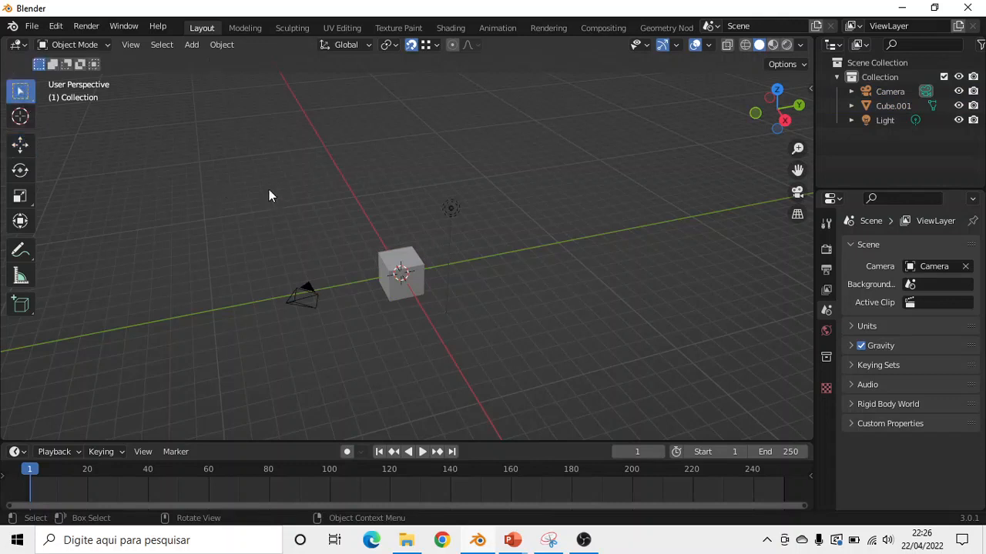
drag(270, 191, 433, 357)
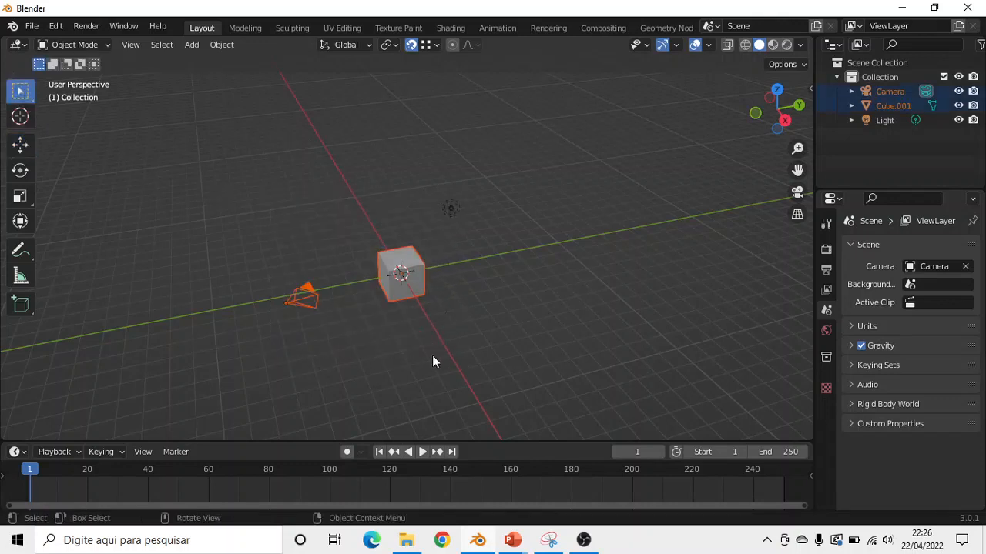
click(433, 358)
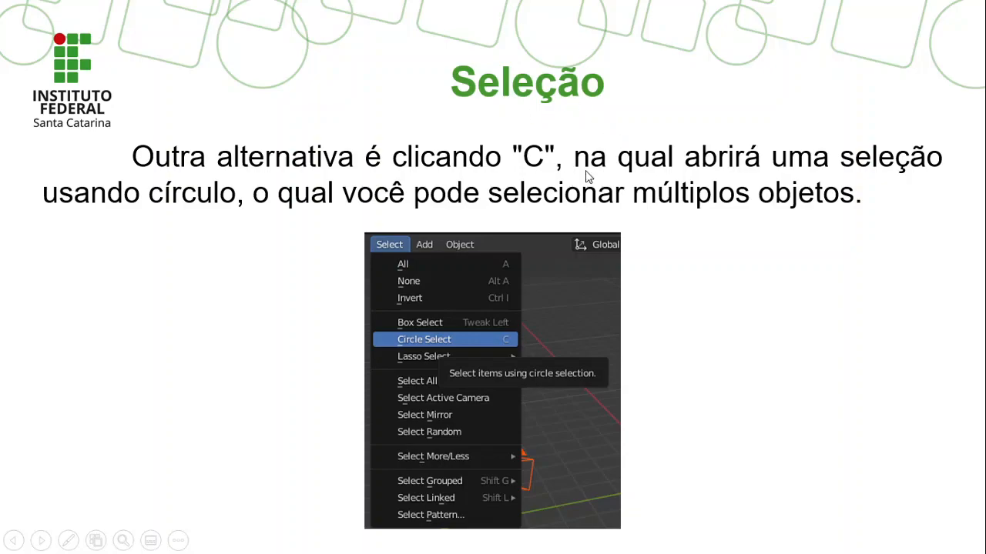
- Return to Blender, try Circle Select on the cube, and deselect everything
key(alt+Tab)
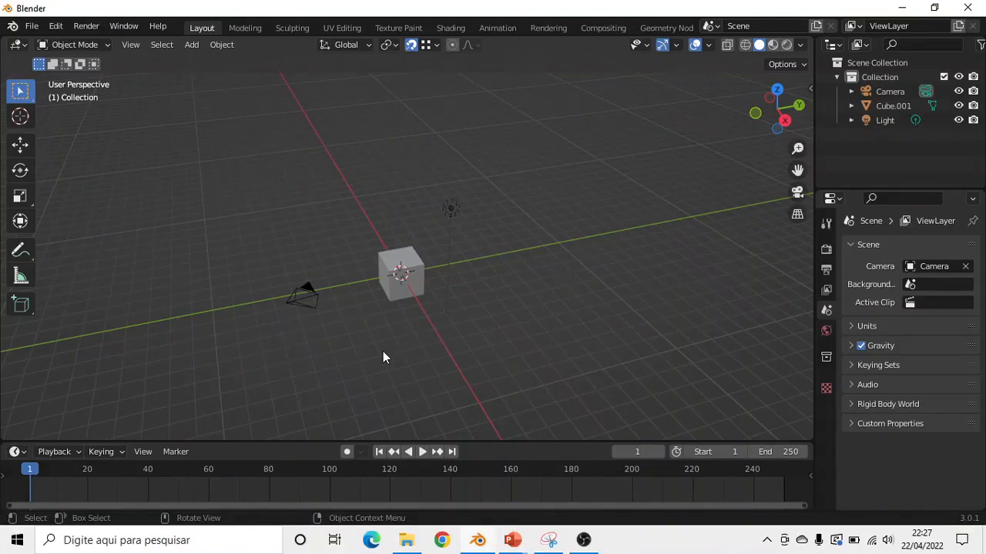
key(c)
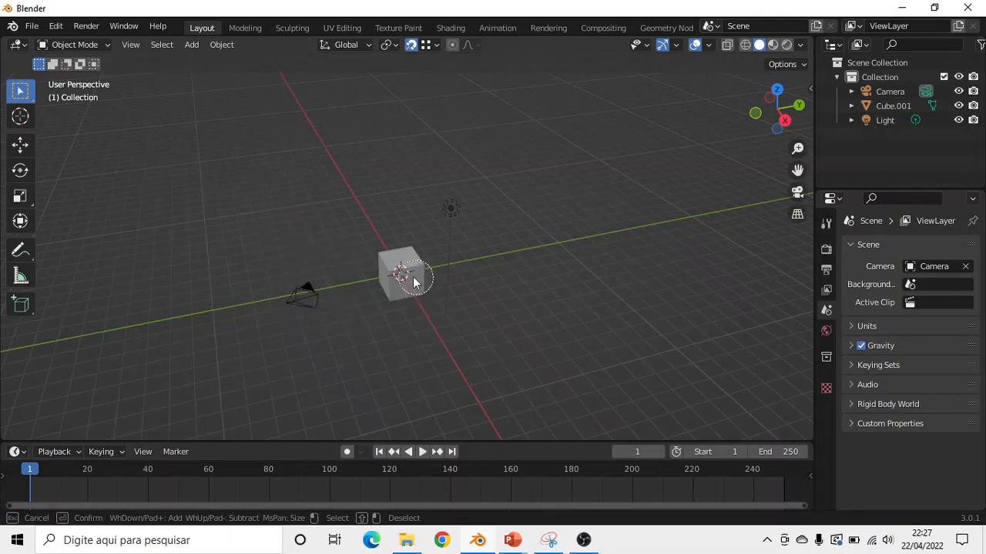
key(Escape)
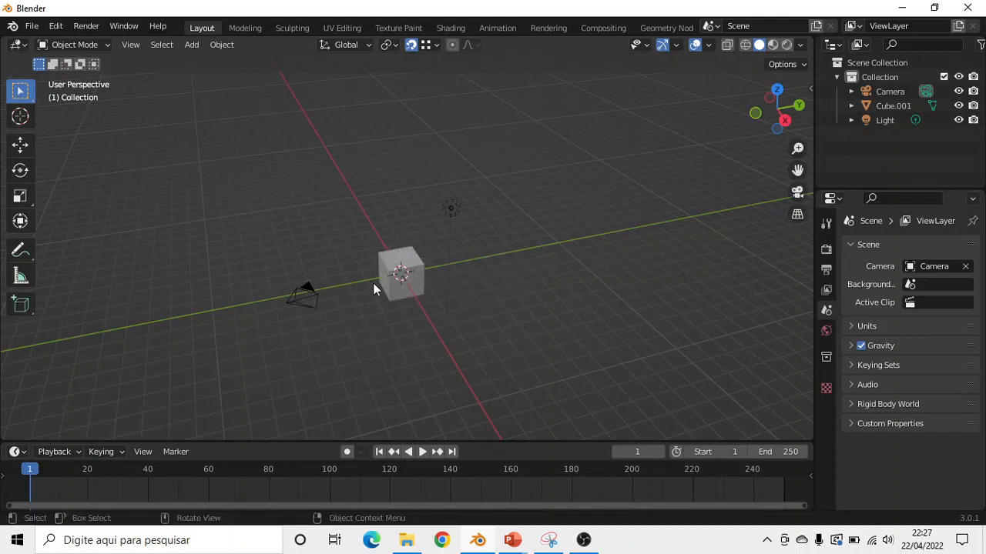
click(430, 286)
middle_drag(430, 286, 290, 207)
scroll(429, 261, up, 2)
middle_drag(429, 261, 438, 279)
scroll(438, 280, up, 1)
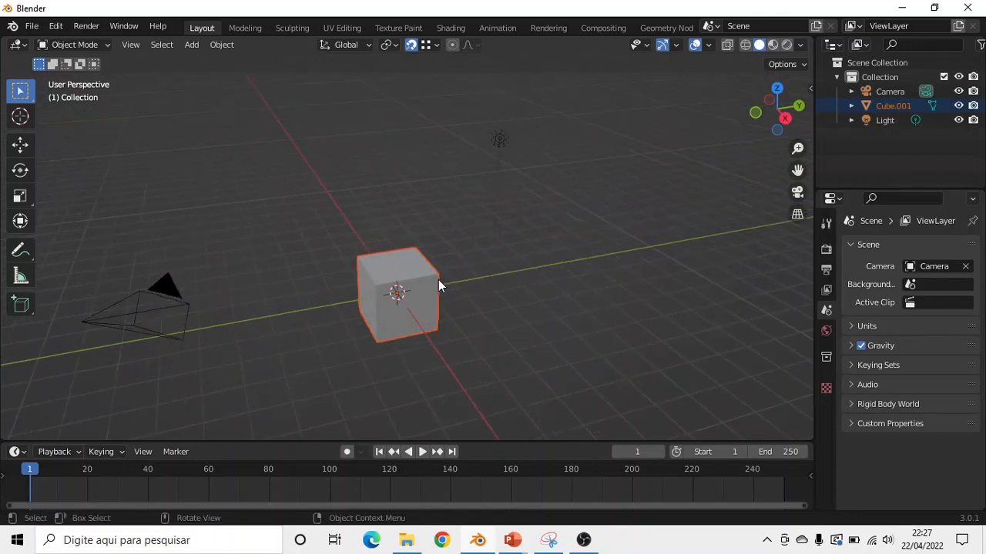
key(alt+a)
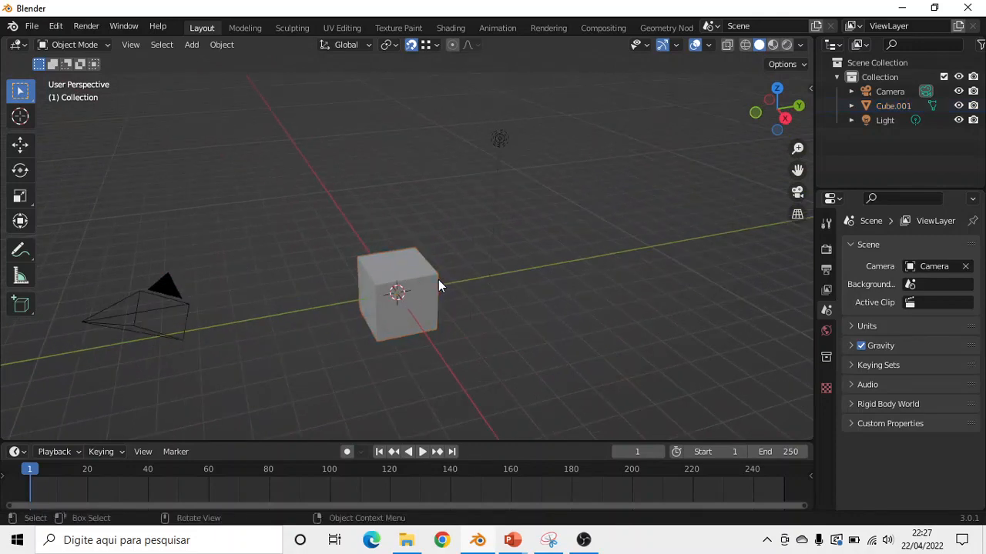
- Use Circle Select to select the light, the camera and the cube
key(c)
click(499, 143)
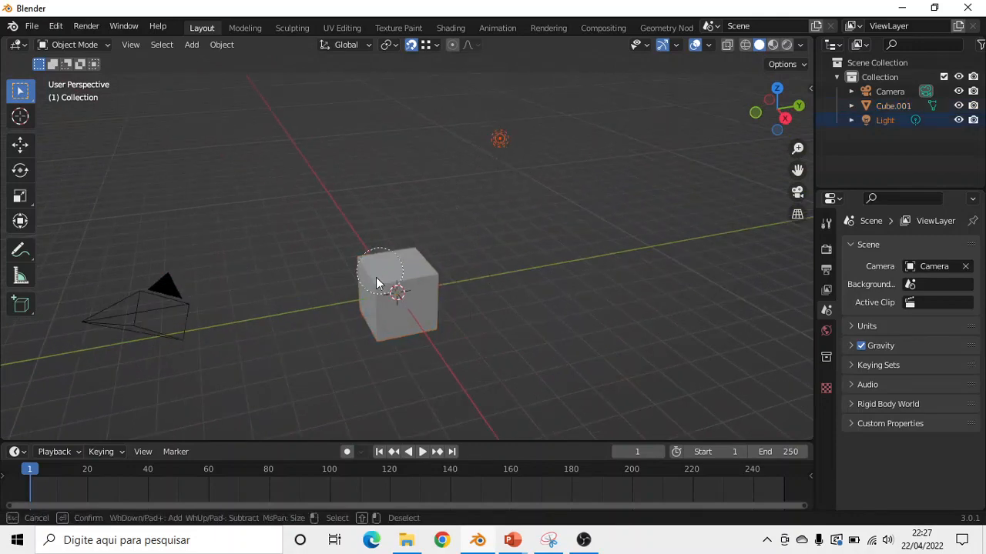
mouse_move(163, 283)
mouse_down()
mouse_move(211, 344)
mouse_move(265, 315)
mouse_move(396, 292)
mouse_move(446, 352)
mouse_up()
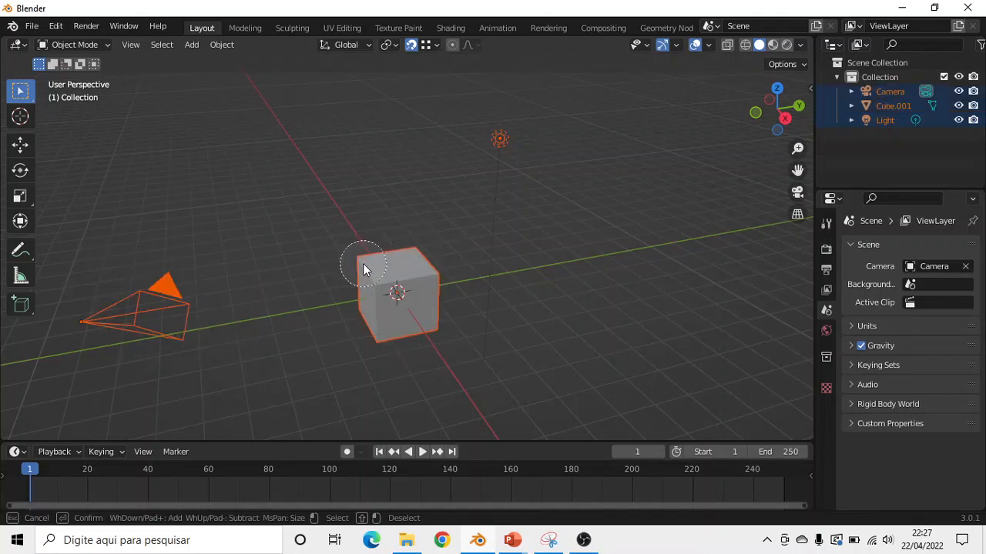
- Remove the cube, camera and light from the selection with Circle Select, enlarging the circle before the camera
shift+click(411, 308)
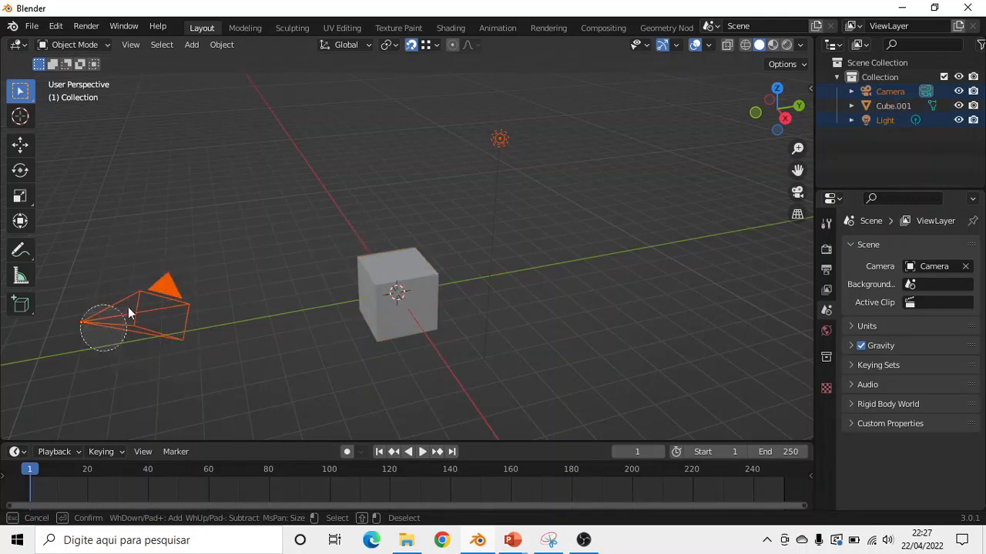
scroll(140, 304, down, 10)
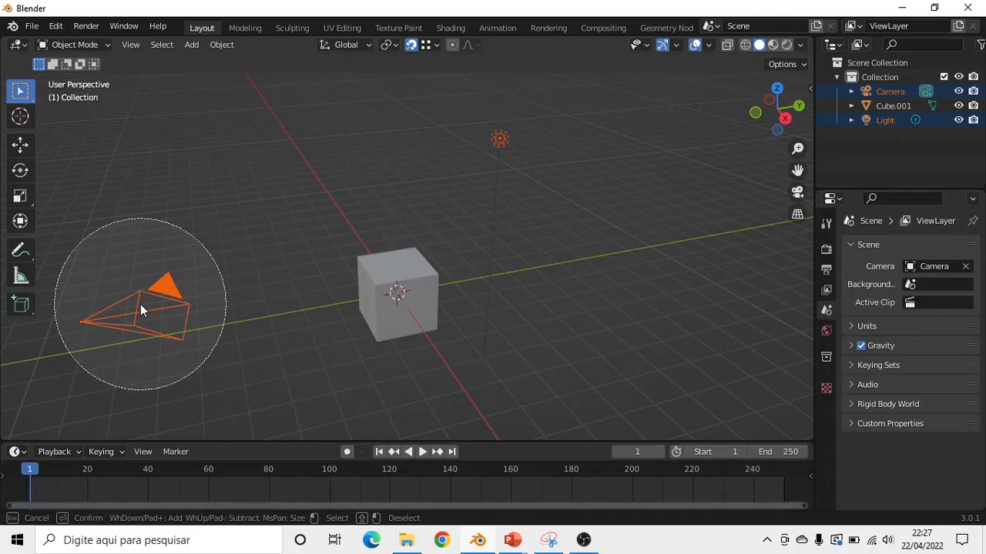
shift+click(140, 305)
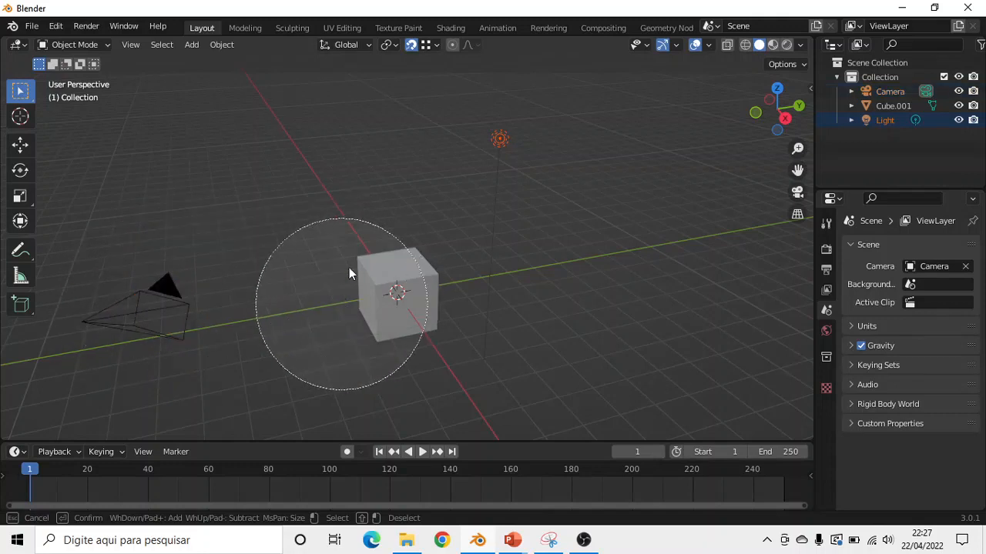
shift+click(497, 170)
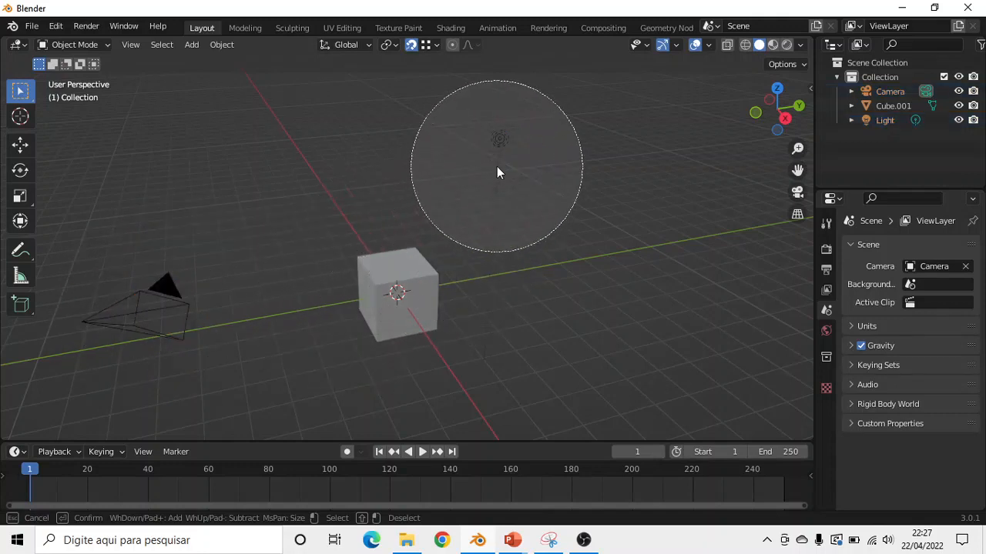
- Reselect the cube, camera and light with the enlarged selection circle, then leave Circle Select and clear the selection
click(372, 279)
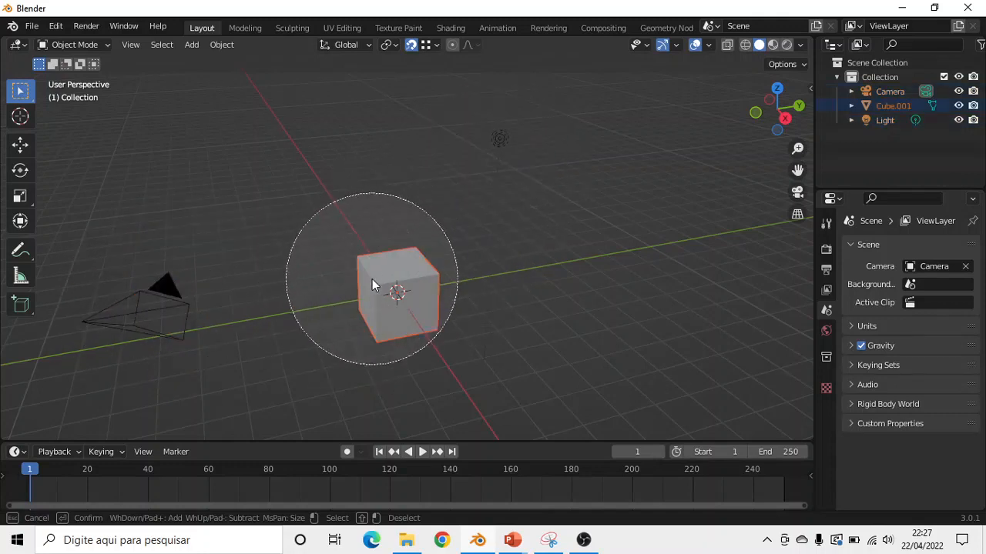
click(148, 306)
click(506, 164)
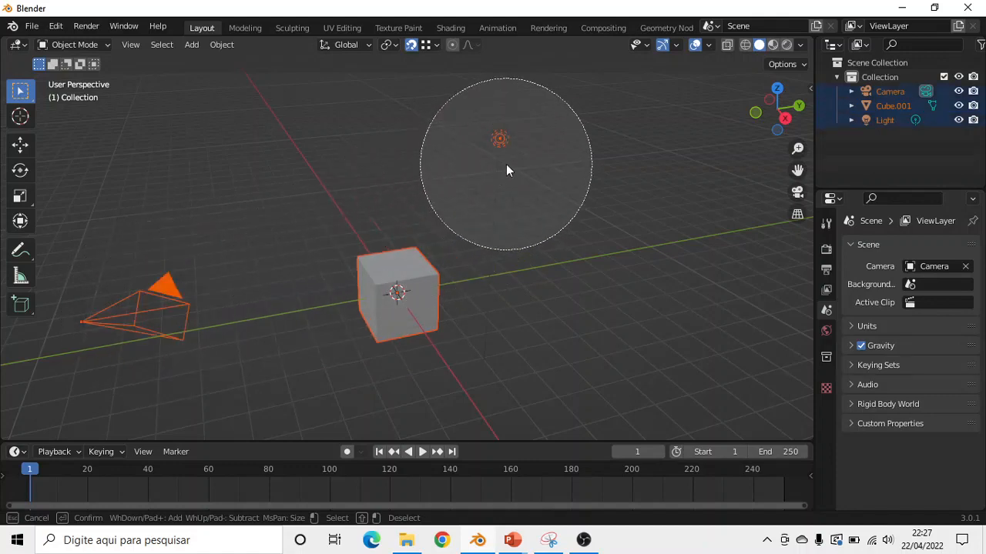
scroll(339, 220, down, 5)
scroll(338, 221, up, 8)
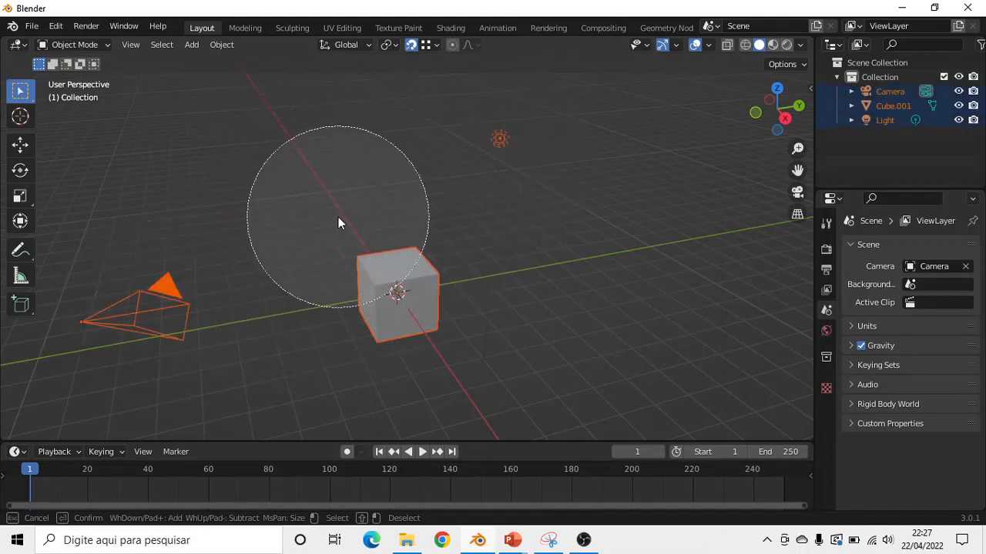
right_click(269, 272)
scroll(307, 282, down, 2)
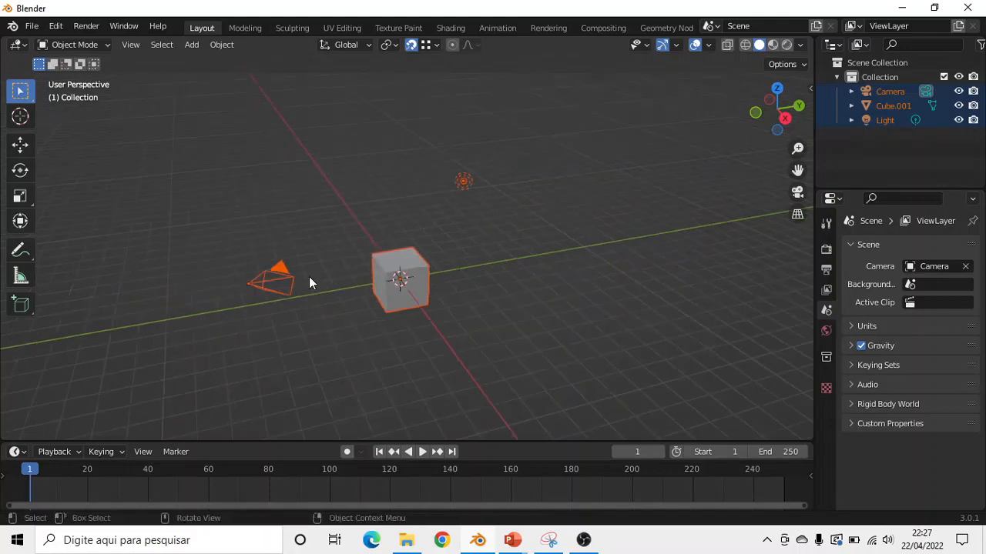
click(309, 276)
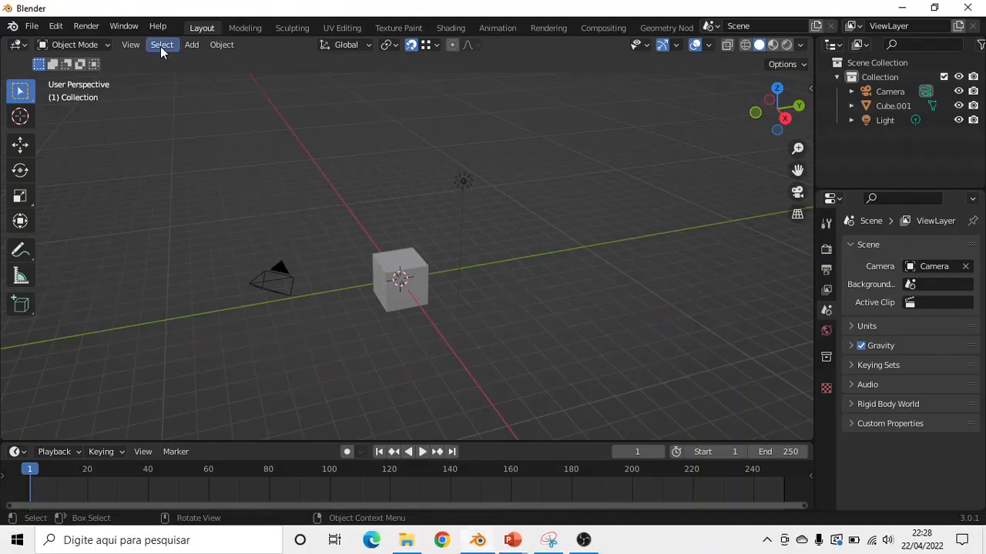
- Show the list of selection commands, then switch to the slideshow and advance to the Shift selection slide
click(160, 46)
key(alt+Tab)
click(541, 209)
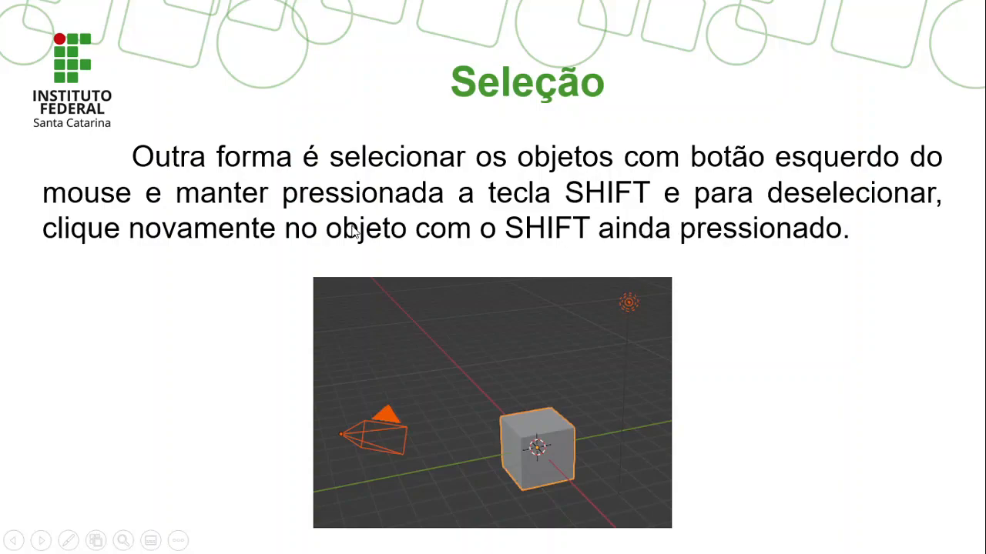
- Switch to Blender, select the cube and the camera together, and then clear the selection
key(alt+Tab)
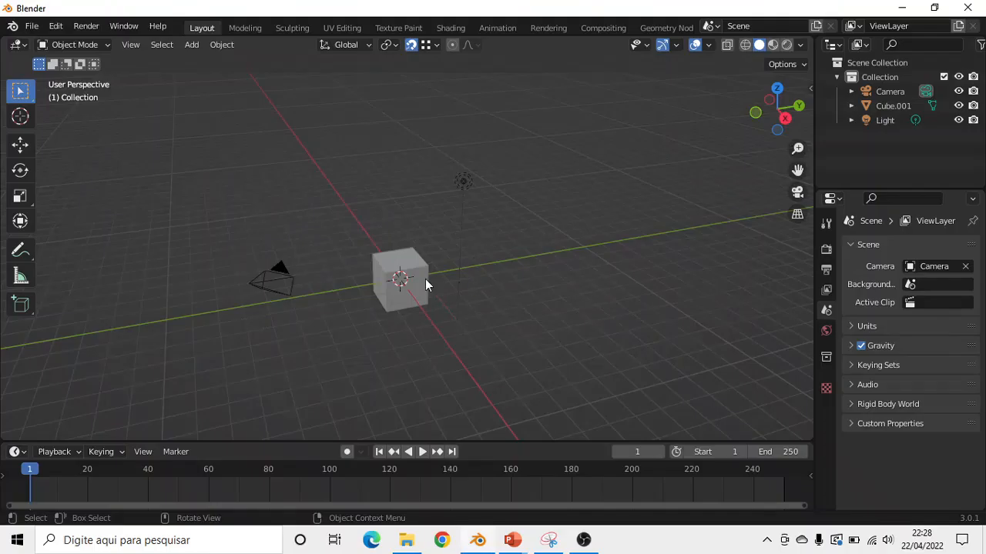
click(420, 269)
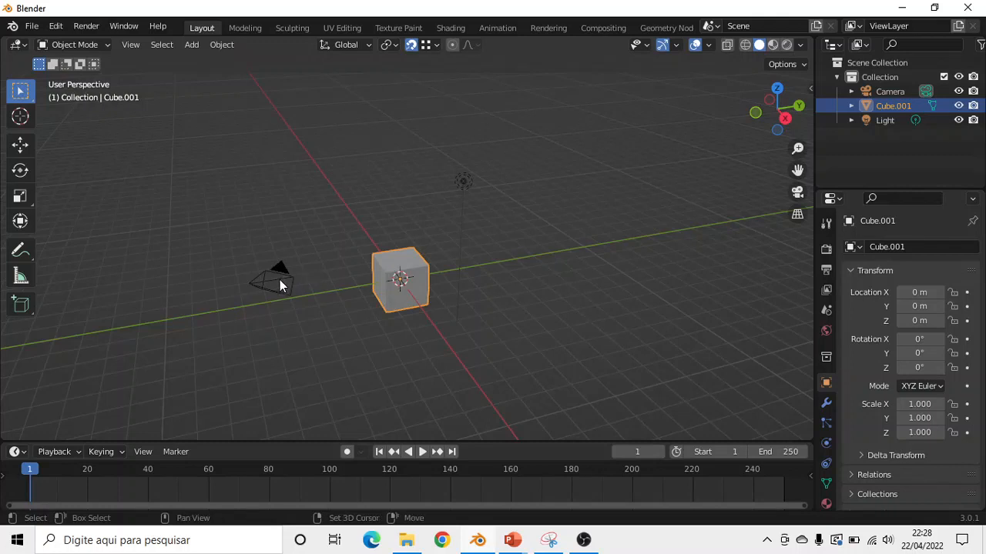
shift+click(279, 284)
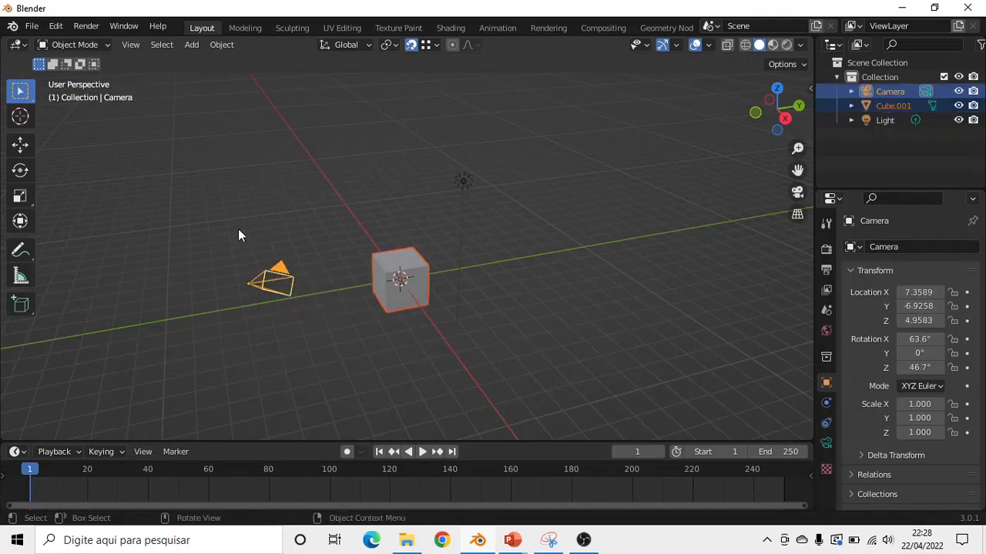
click(332, 298)
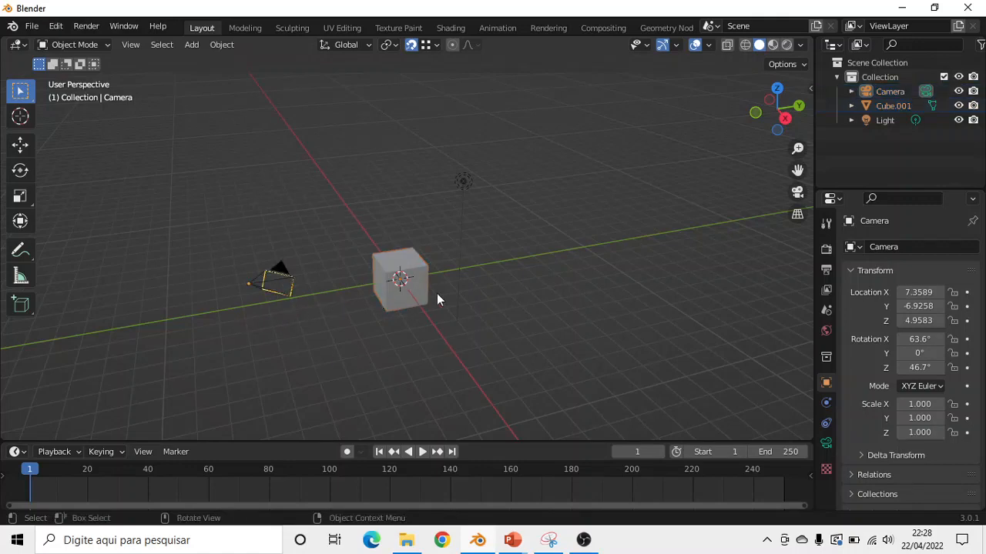
- Switch to the slideshow, advance to the slide about the last selected object, and return to Blender
key(alt+Tab)
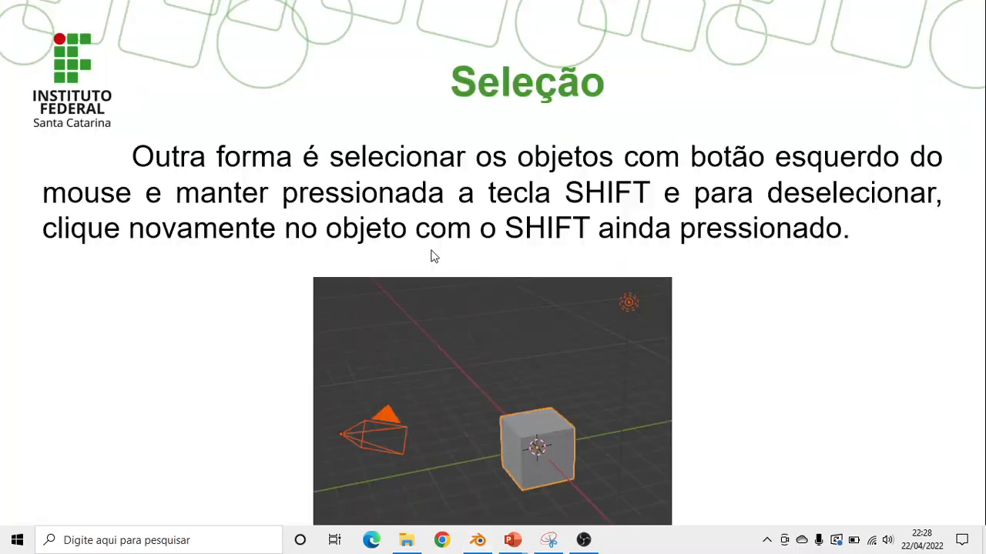
key(Right)
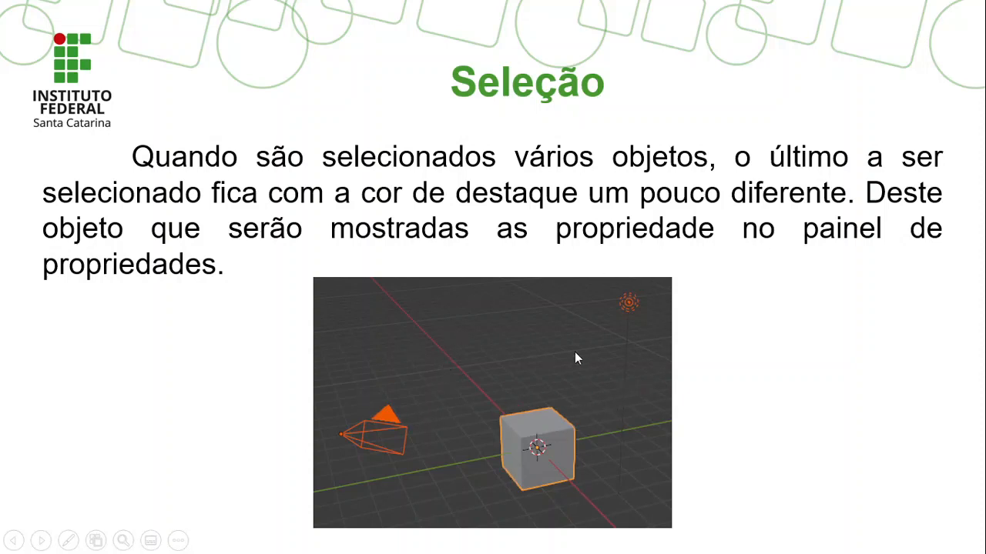
key(alt+Tab)
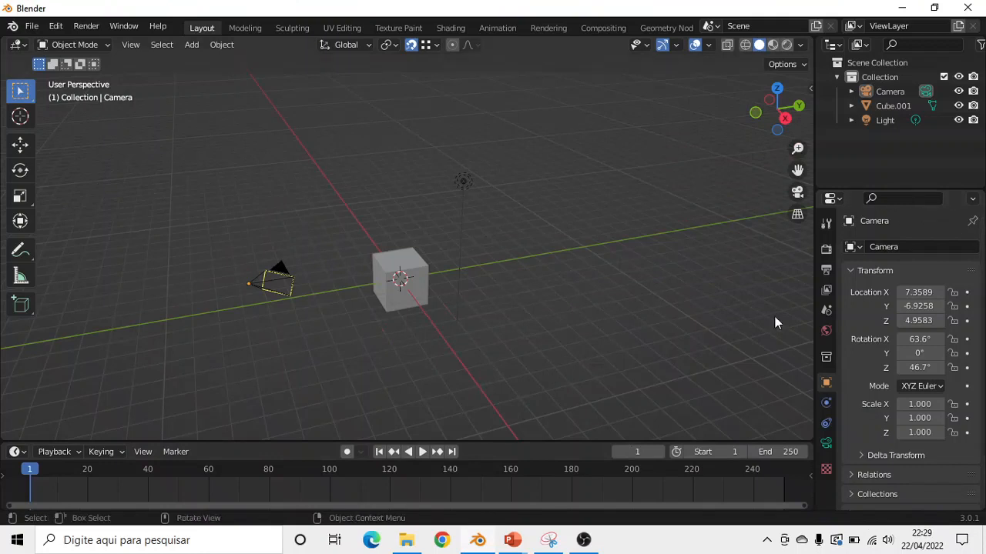
- Select the cube, add the light and the camera to the selection in that order, then deselect everything
click(426, 296)
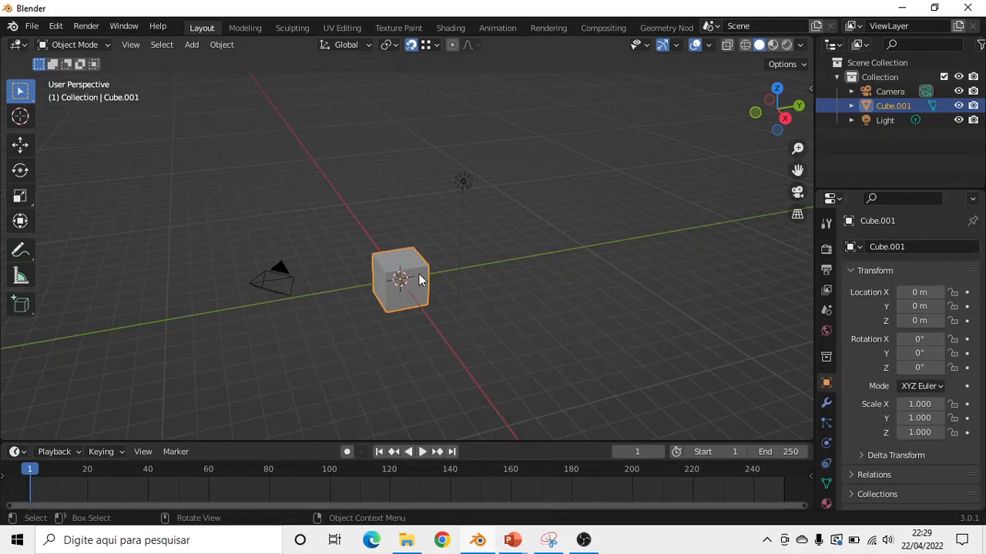
shift+click(465, 182)
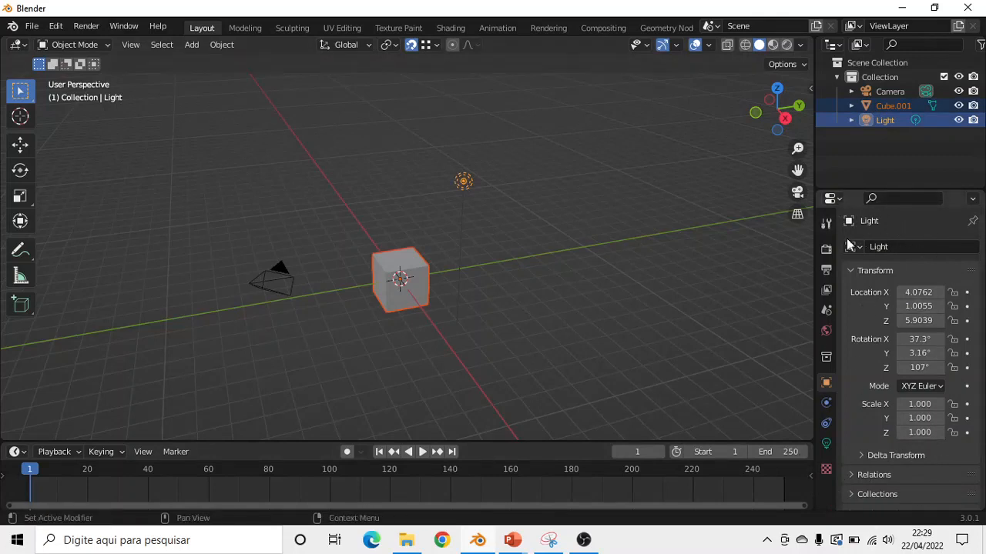
click(282, 283)
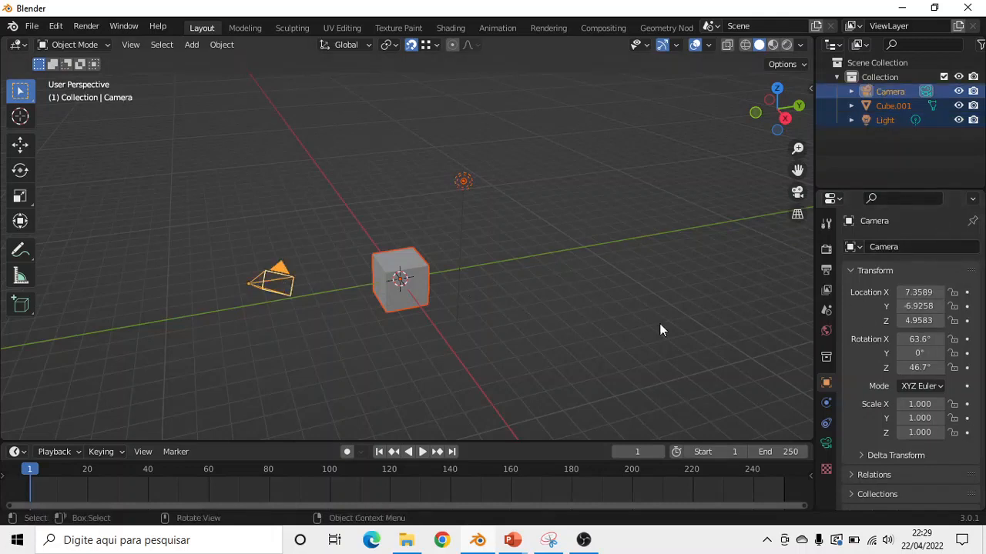
click(443, 291)
middle_drag(441, 287, 431, 249)
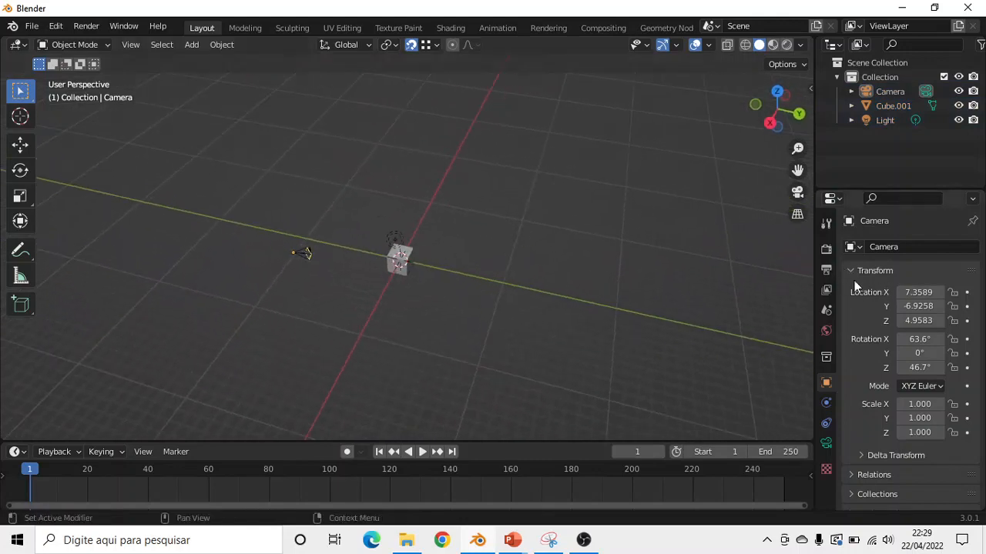
- Switch to the slideshow, advance to the slide on wireframe view for hidden objects, and return to Blender
key(alt+Tab)
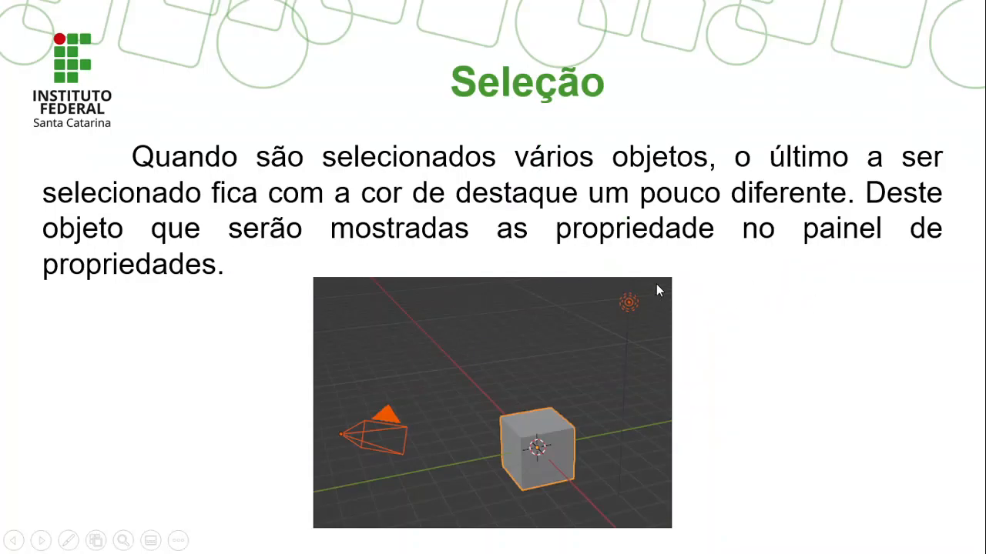
key(Right)
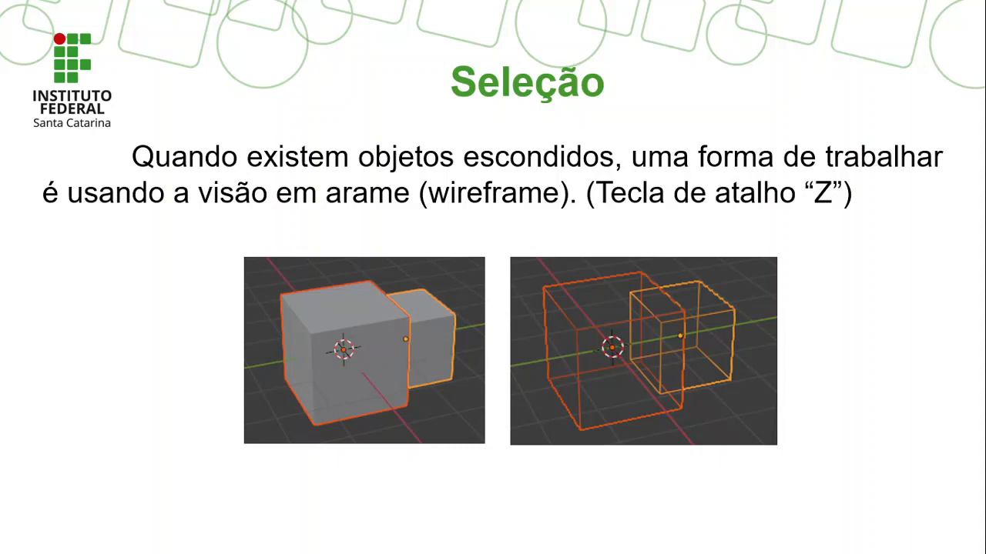
key(alt+Tab)
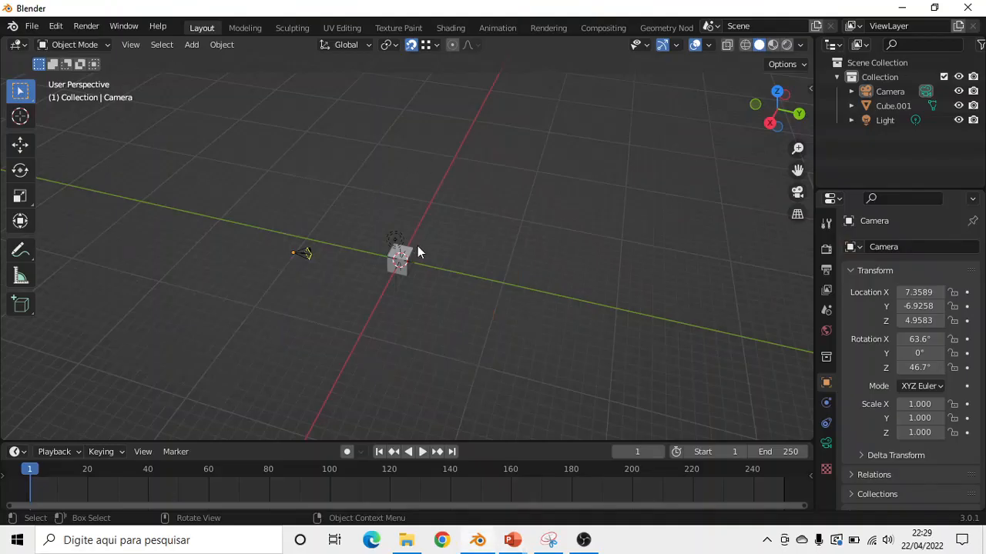
- Duplicate the cube and place the copy behind and above it, at about X 0.09, Y 2.36, Z 1.86 m
scroll(418, 247, up, 3)
middle_drag(419, 248, 522, 225)
scroll(467, 256, up, 4)
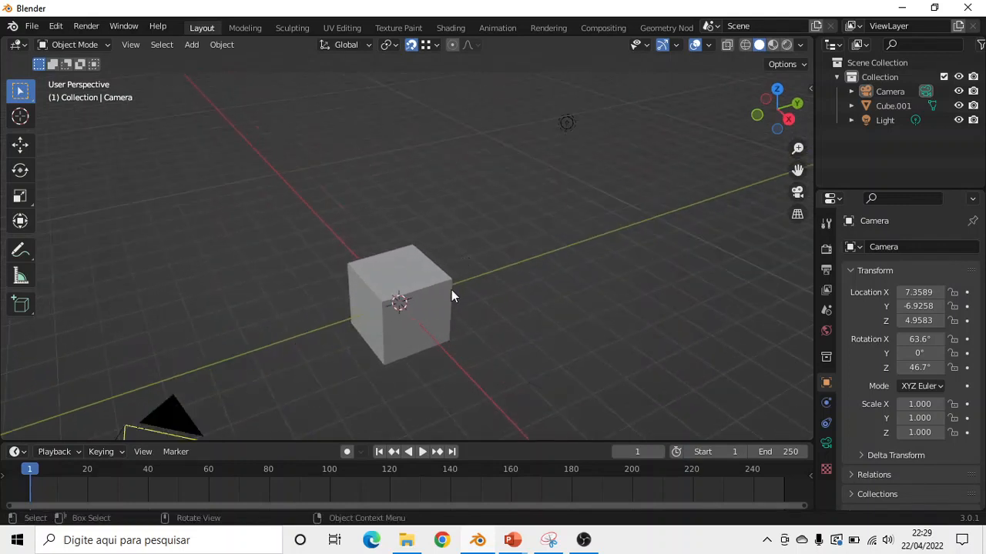
click(451, 289)
key(shift+d)
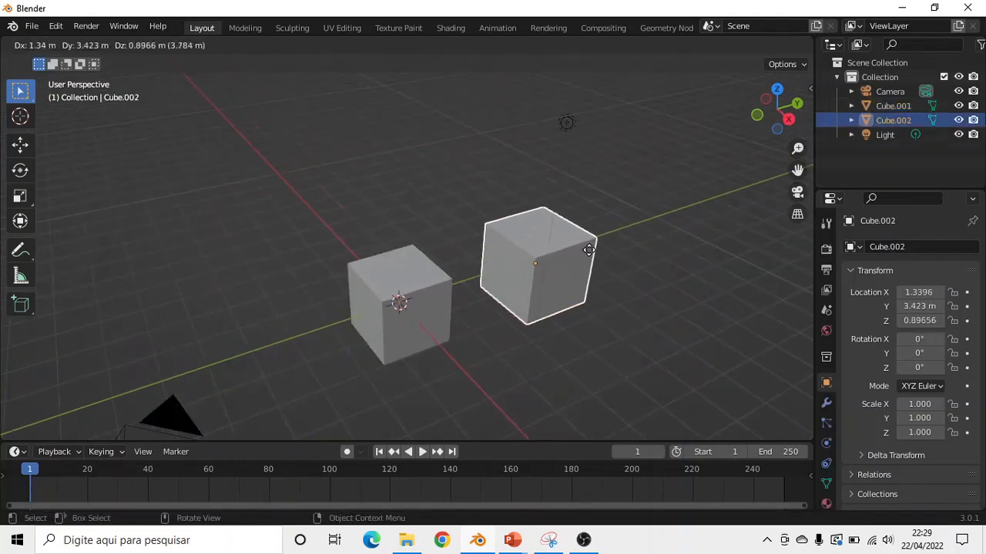
click(529, 214)
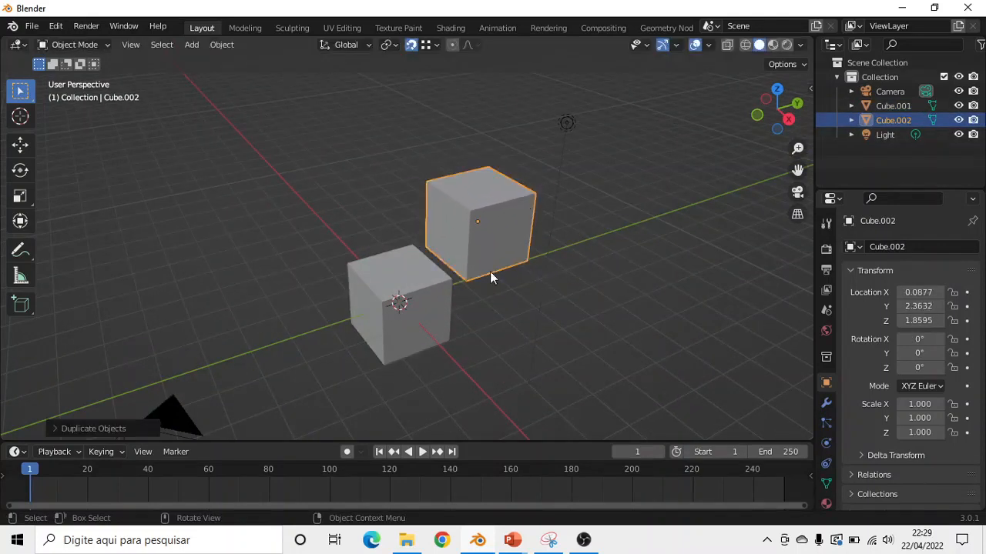
- Scale the duplicate cube to about 0.48 and move it into the large cube's upper rear corner, at about X 0.09, Y 1.13, Z 0.51 m
middle_drag(491, 277, 556, 233)
key(s)
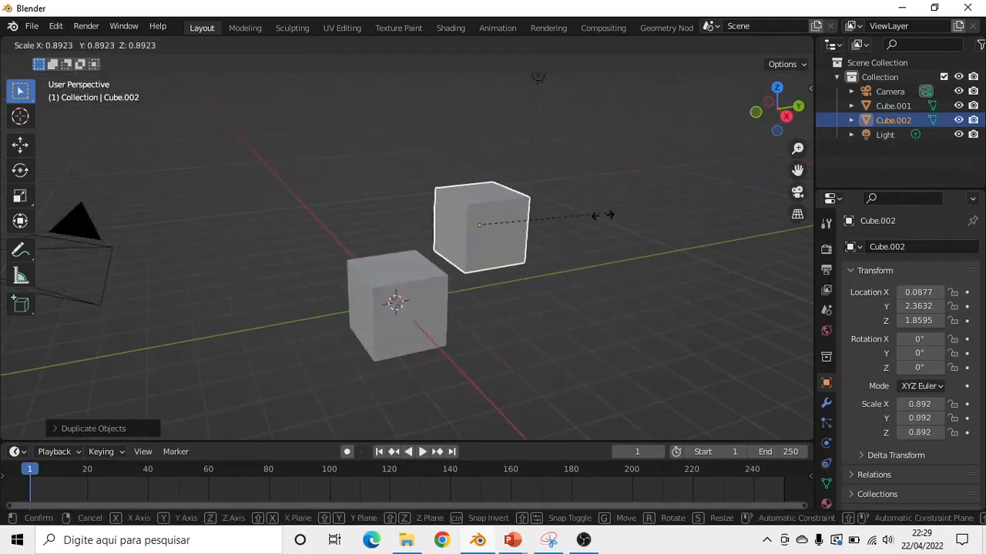
click(550, 227)
key(g)
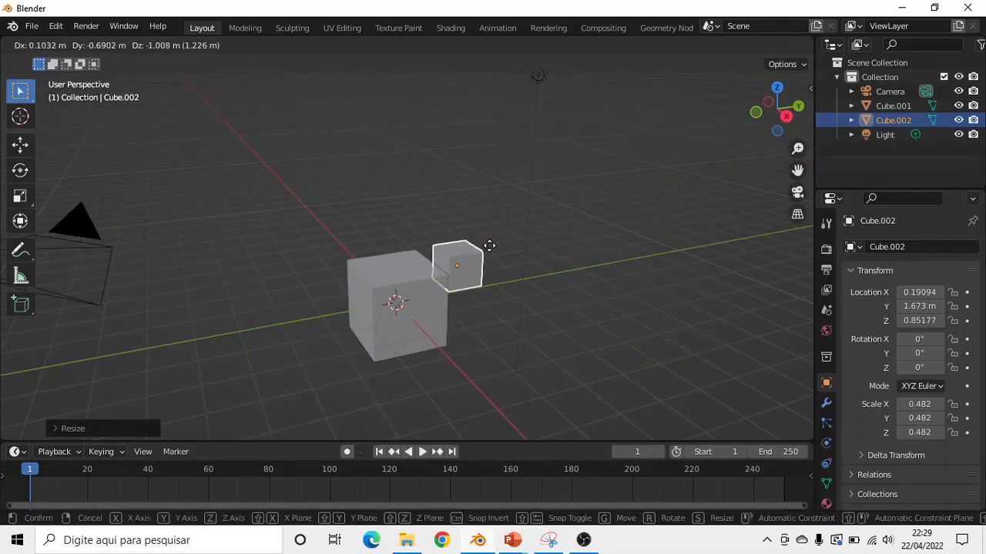
click(471, 258)
- Select all objects, deselect them, and then select only the large cube in front of the small one
middle_drag(472, 257, 499, 247)
shift+middle_drag(485, 286, 507, 253)
scroll(522, 238, up, 2)
key(a)
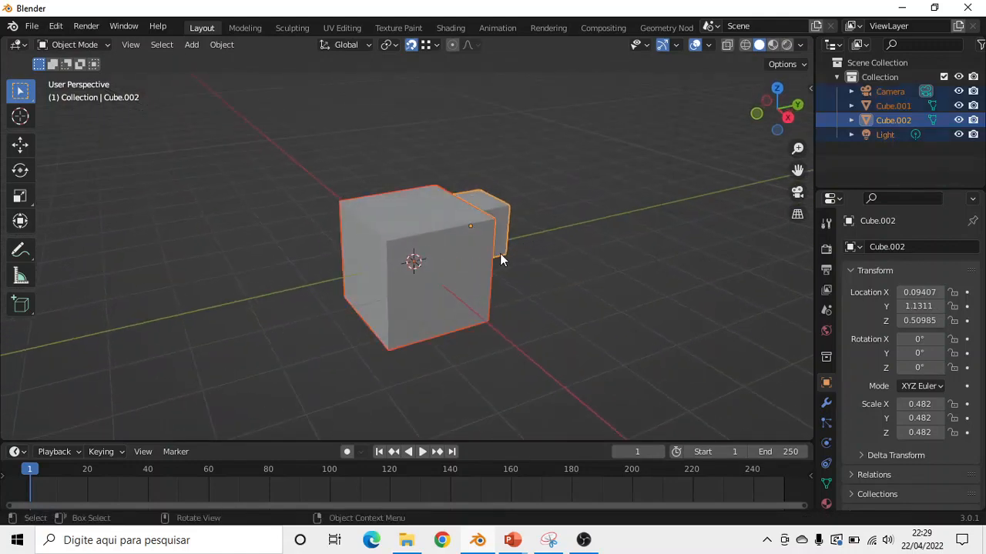
key(alt+a)
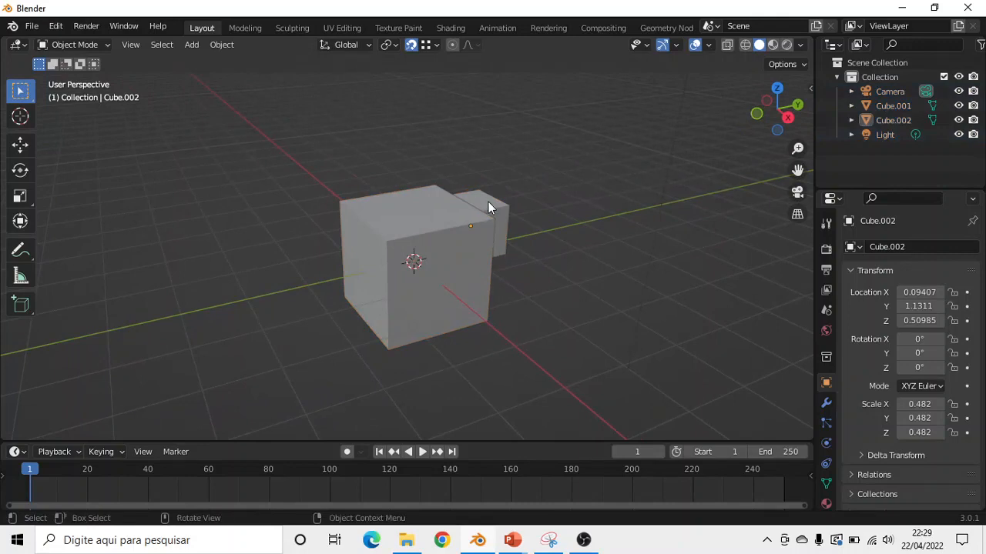
click(401, 245)
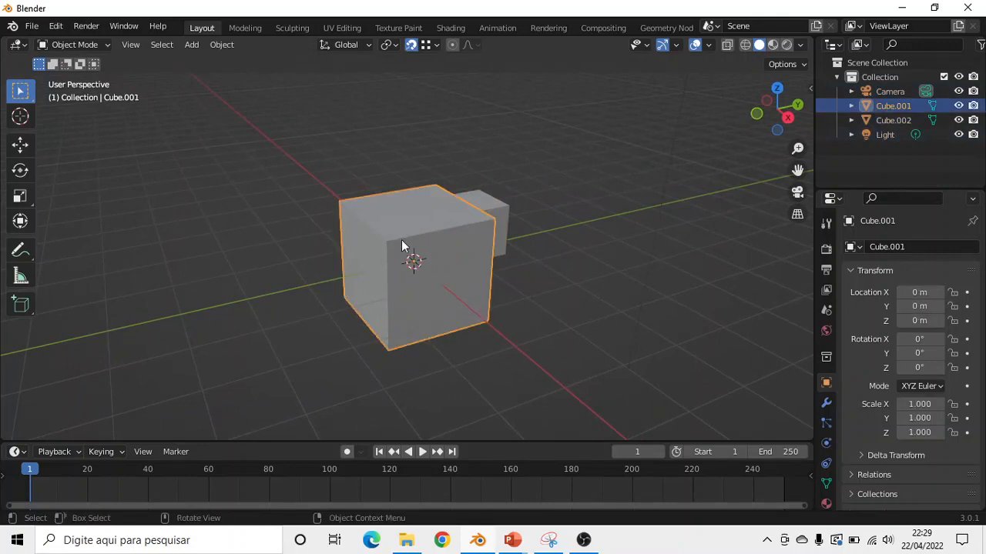
mouse_move(490, 208)
middle_down()
mouse_move(562, 180)
mouse_move(502, 172)
mouse_move(506, 213)
mouse_move(535, 209)
mouse_move(490, 200)
middle_up()
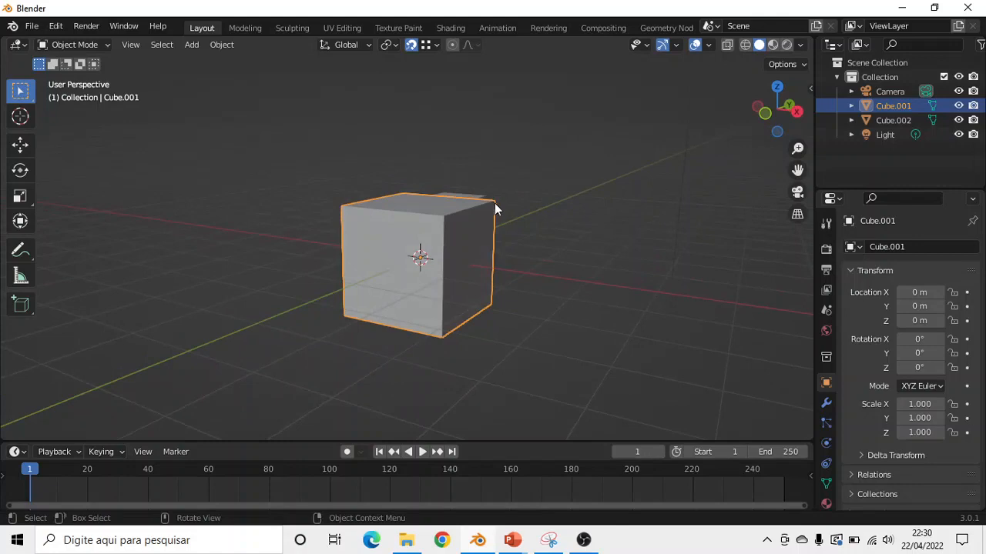
- Check the wireframe slide in the slideshow, then return to Blender and set the viewport shading to Wireframe
key(alt+Tab)
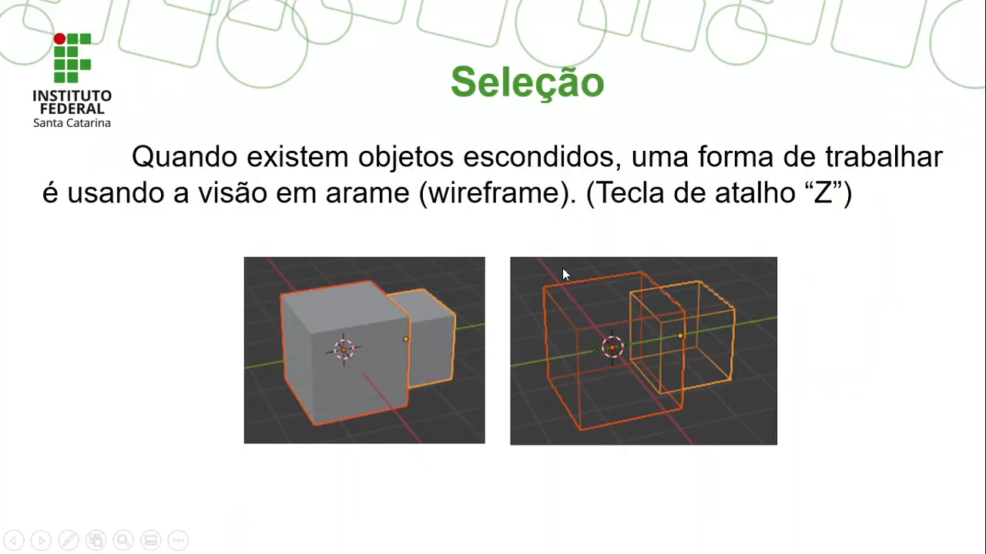
key(alt+Tab)
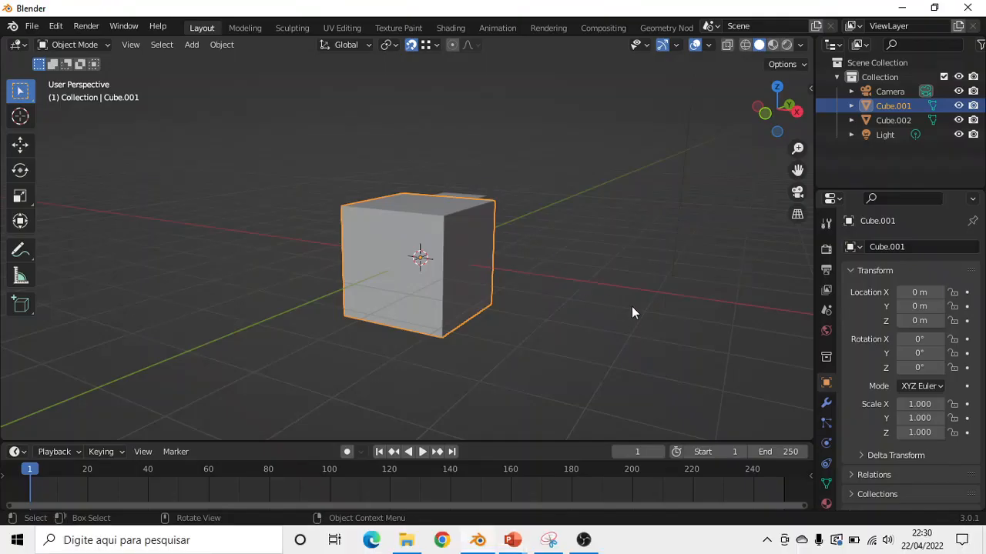
middle_drag(533, 207, 483, 237)
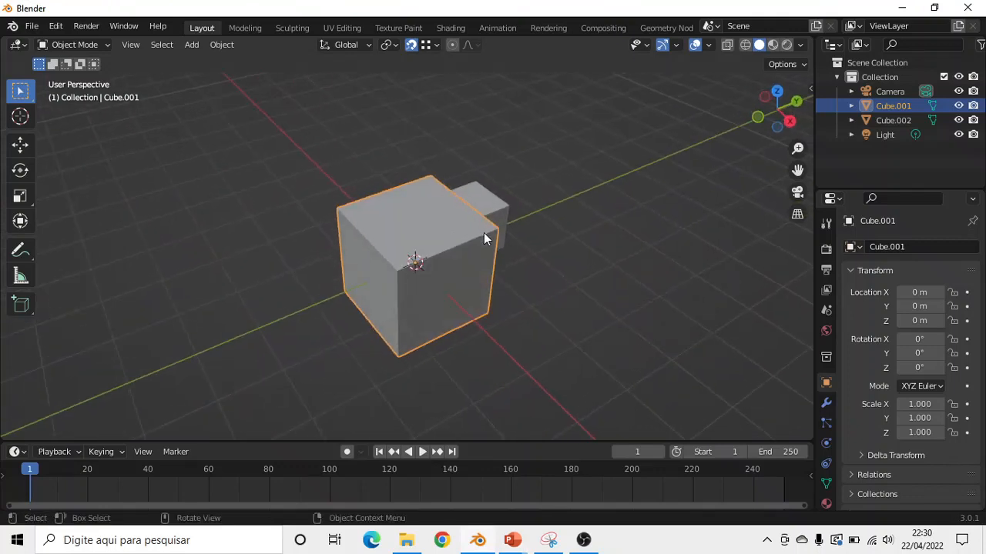
click(748, 44)
- Select the small cube, the large cube and the small cube again, one at a time, in the wireframe view
mouse_move(588, 202)
middle_down()
mouse_move(398, 185)
mouse_move(187, 198)
mouse_move(484, 221)
mouse_move(569, 275)
mouse_move(689, 229)
middle_up()
click(518, 188)
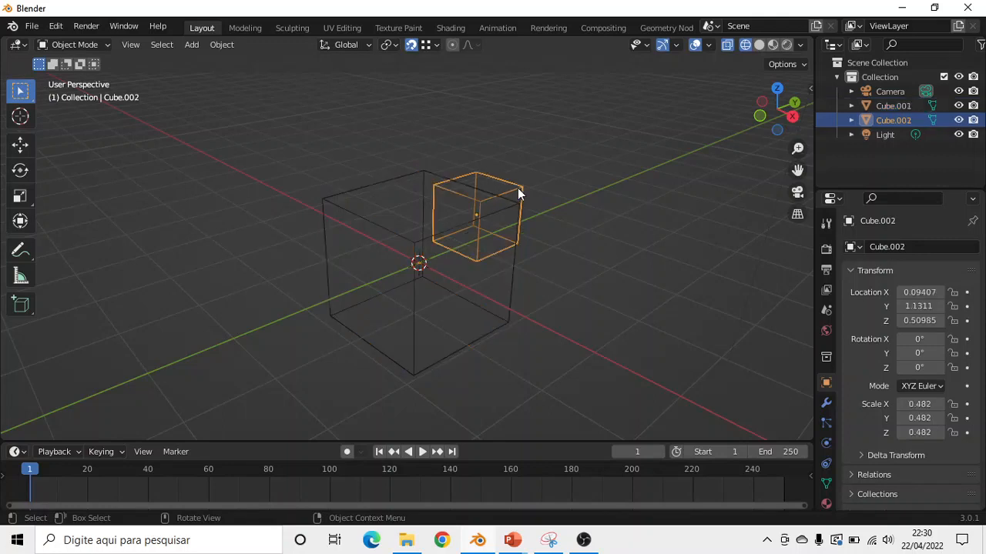
click(429, 243)
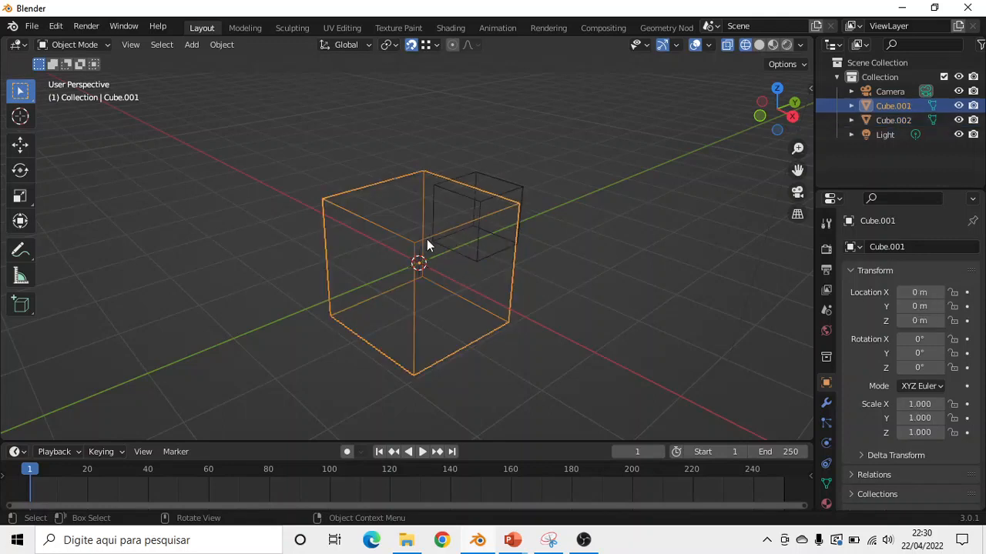
click(482, 261)
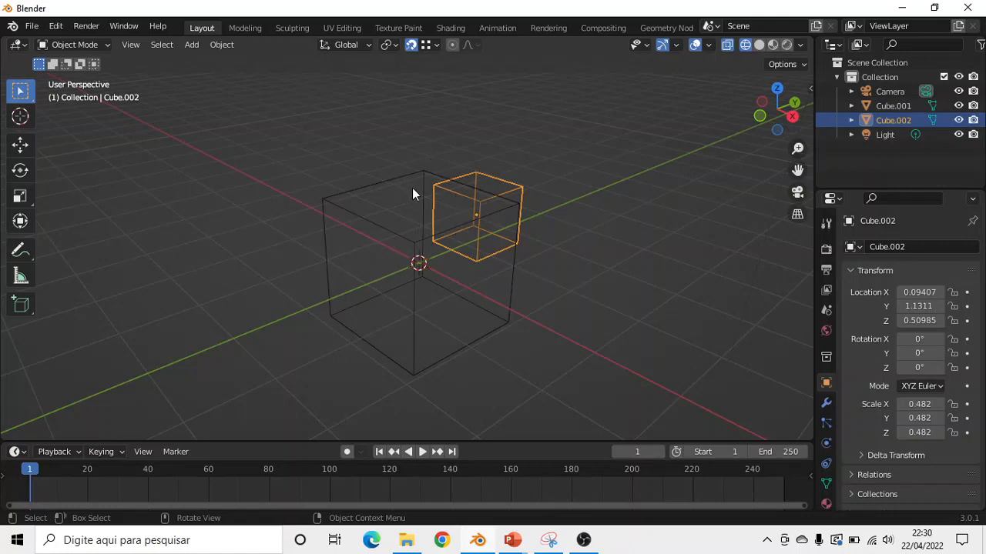
- Set the viewport shading to Solid and then back to Wireframe using the shading pie
key(z)
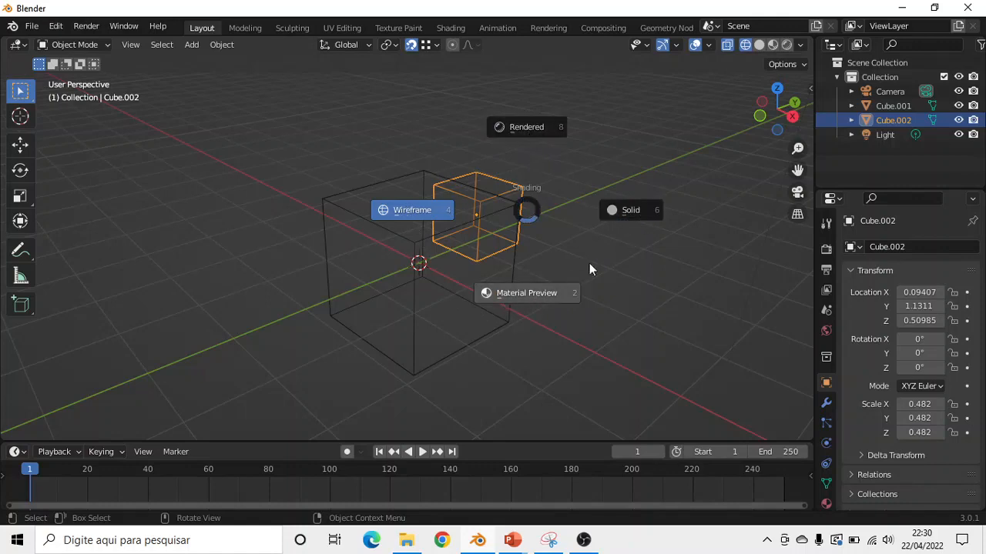
click(628, 211)
mouse_move(537, 276)
middle_down()
mouse_move(301, 231)
mouse_move(455, 258)
mouse_move(548, 306)
mouse_move(495, 273)
mouse_move(501, 236)
mouse_move(521, 229)
middle_up()
key(z)
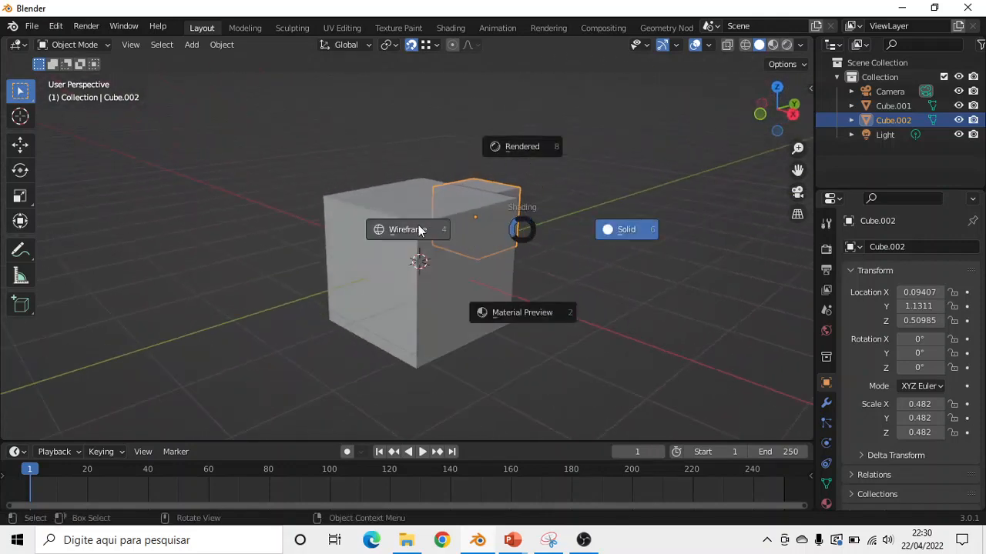
click(416, 241)
middle_drag(515, 257, 511, 299)
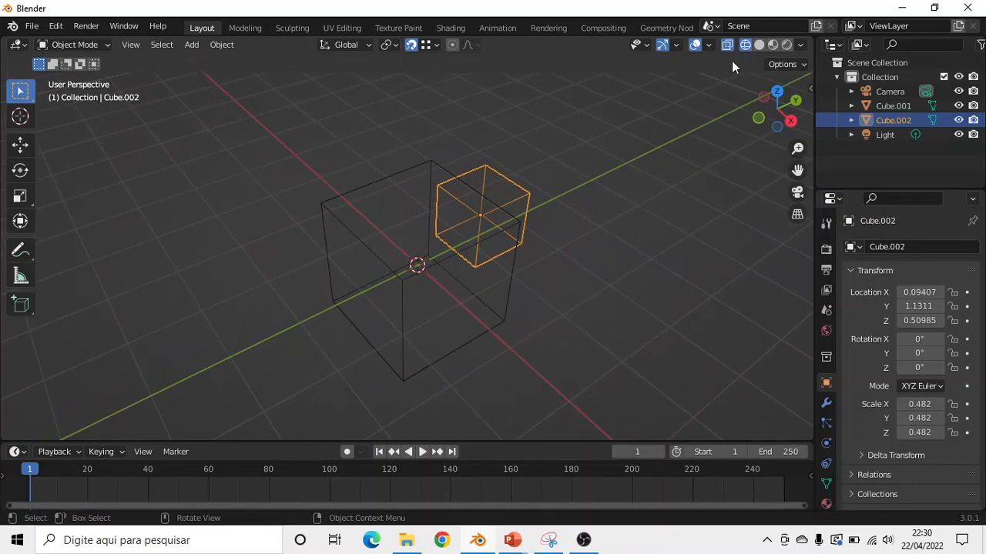
- Return to solid shading with X-Ray enabled, and select the large cube and then the small cube through it
click(756, 45)
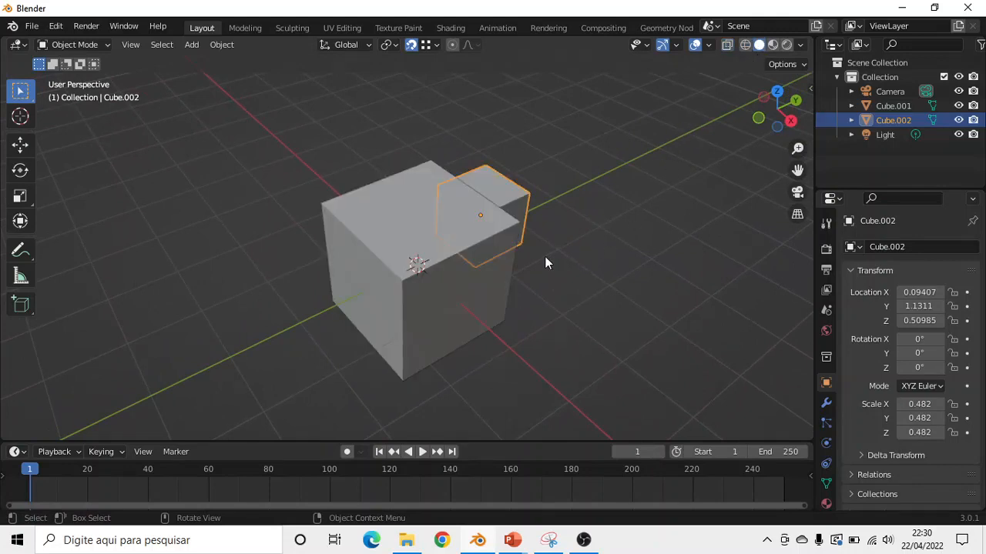
click(727, 43)
middle_drag(567, 225, 531, 216)
click(382, 243)
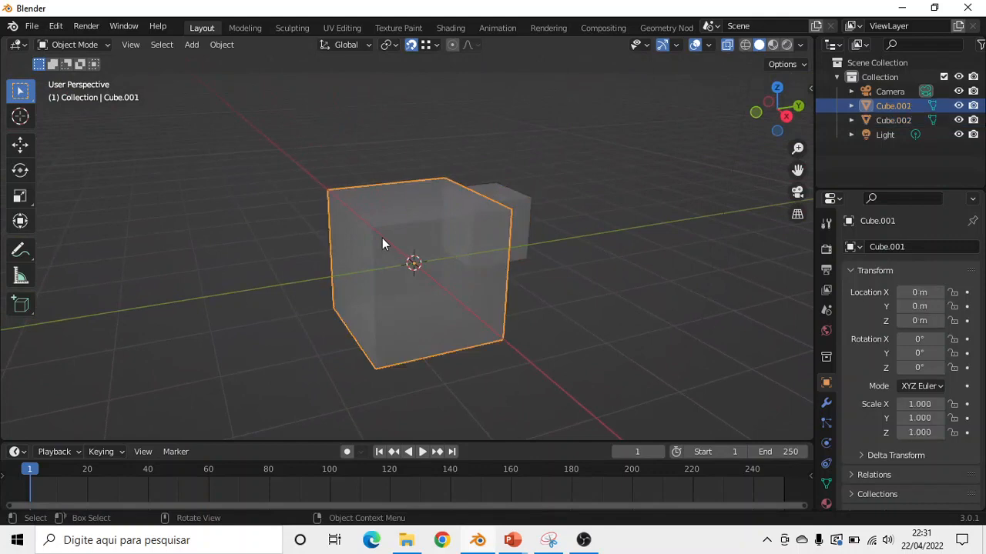
click(489, 228)
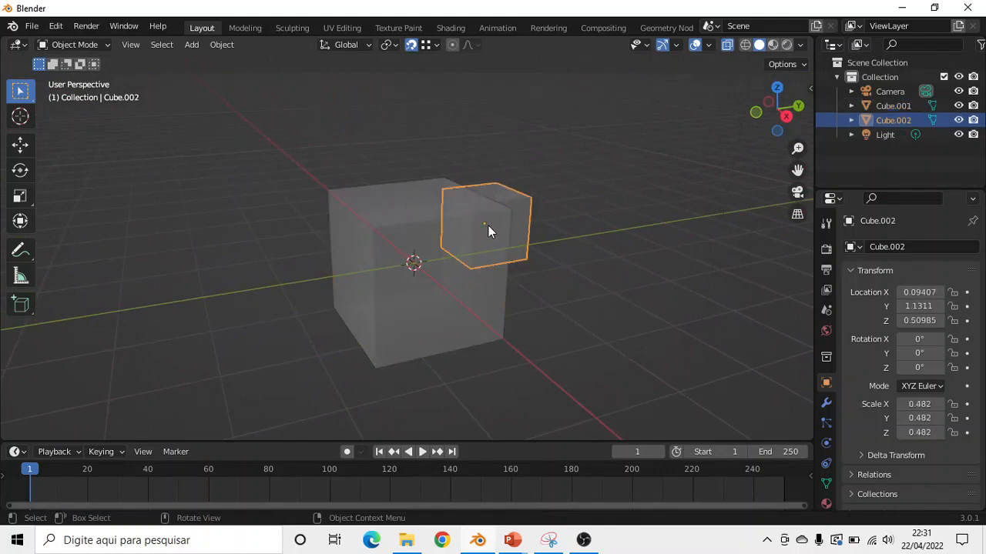
- Turn off X-Ray in the solid-shaded viewport
click(727, 45)
middle_drag(590, 234, 564, 273)
- Switch to the slideshow and go past the wireframe and "Transformação" slides to the "Movimentação" slide
key(alt+Tab)
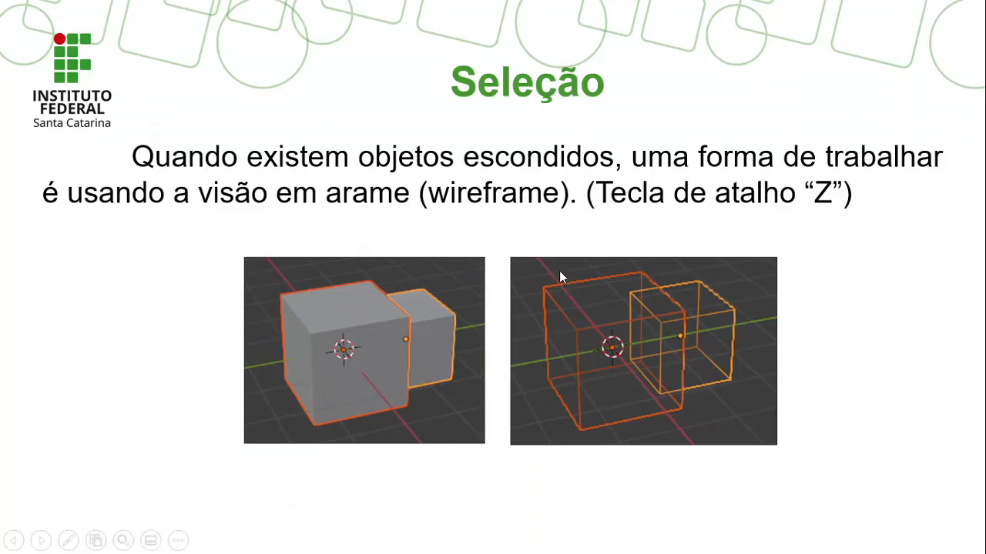
click(558, 270)
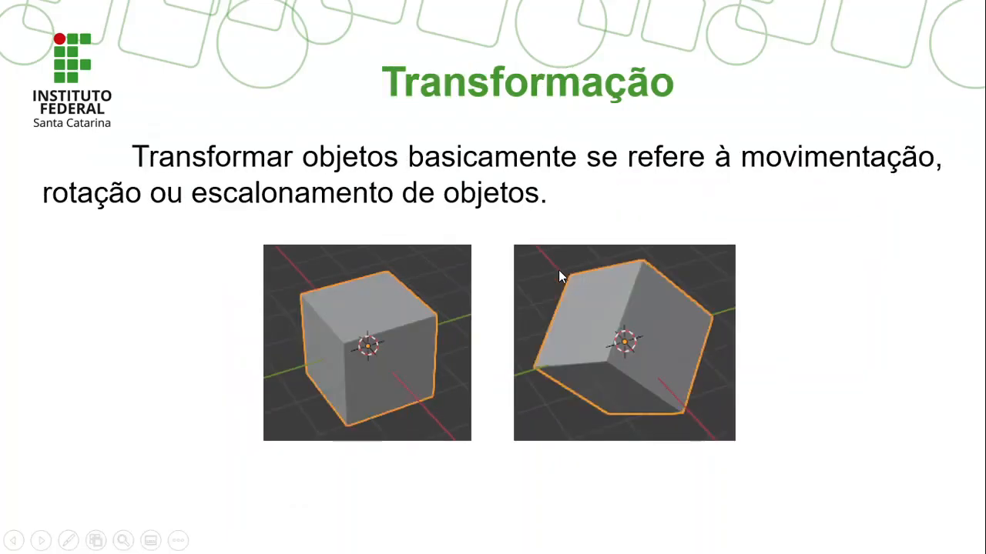
key(Left)
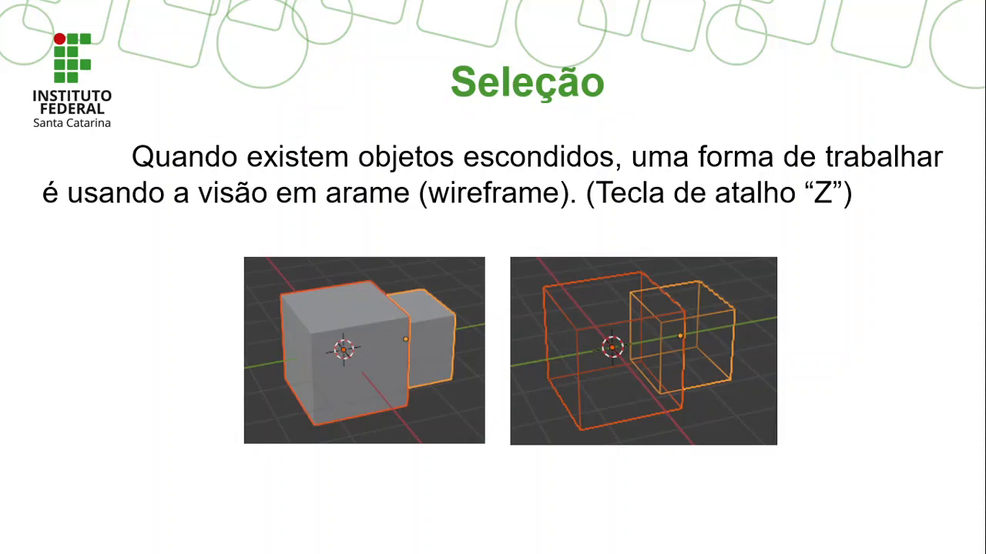
key(Right)
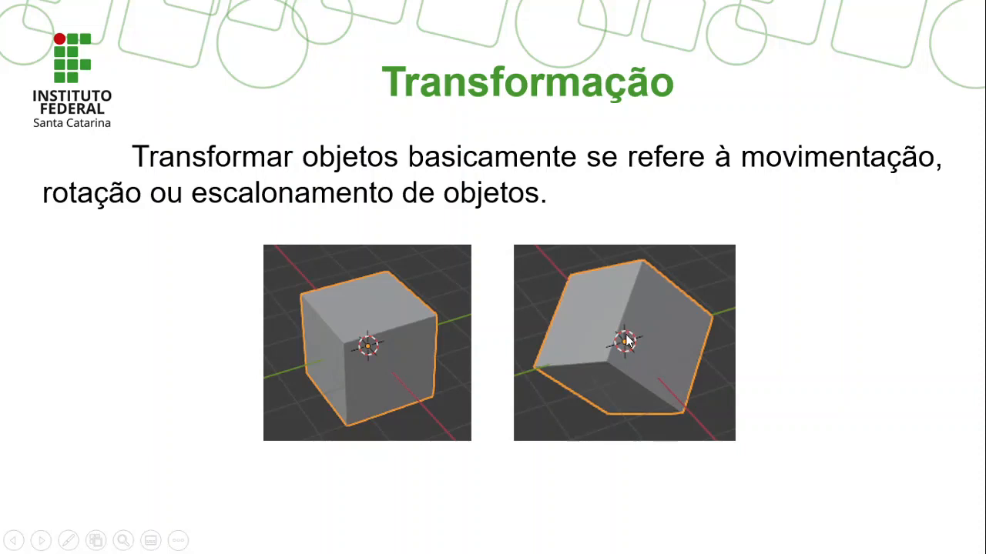
click(530, 312)
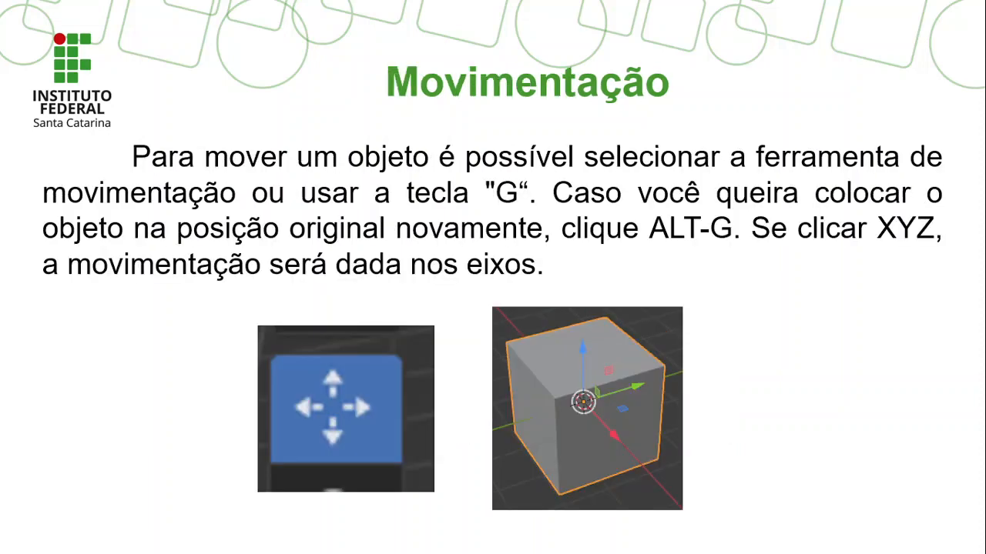
- Return to Blender and delete the selected small cube
key(alt+Tab)
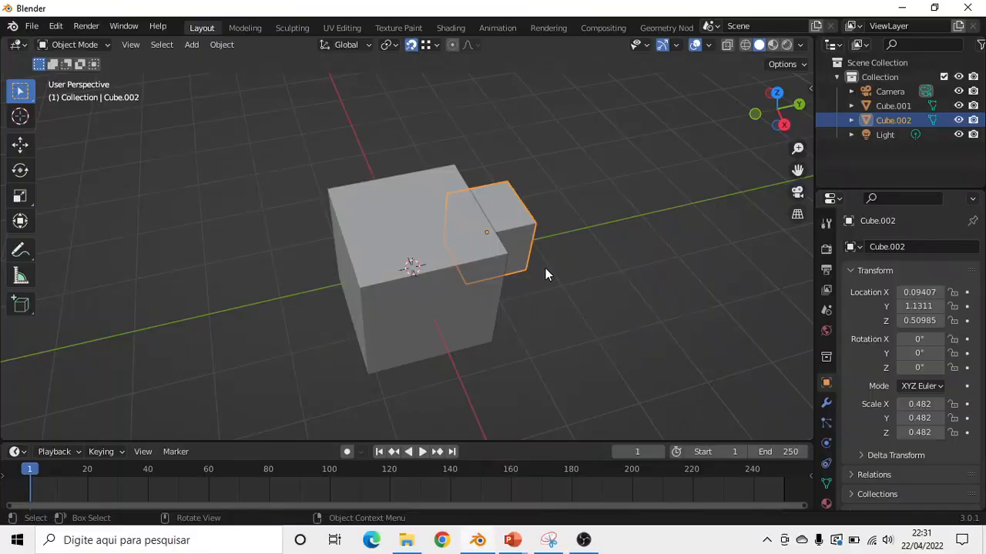
key(x)
click(520, 265)
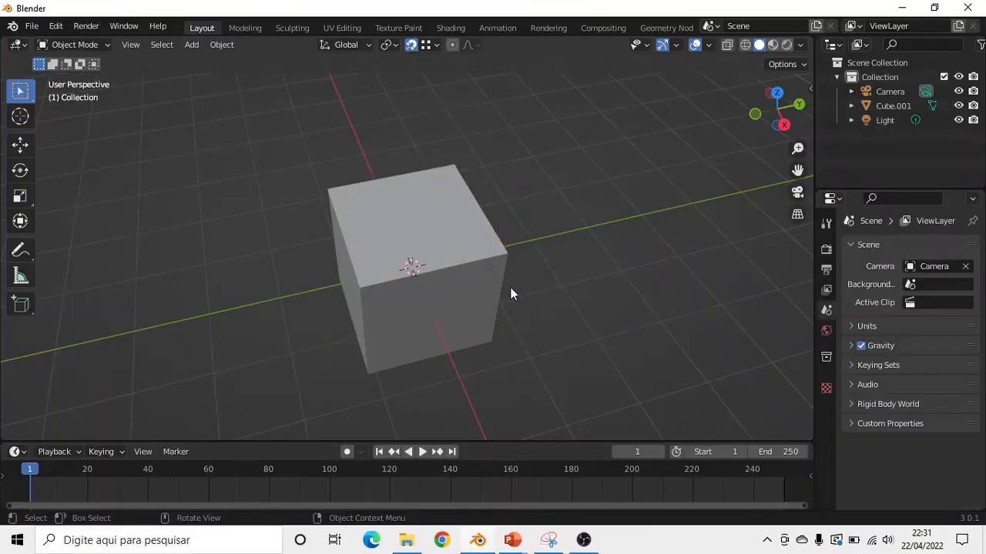
mouse_move(510, 288)
middle_down()
mouse_move(570, 271)
mouse_move(475, 303)
mouse_move(560, 304)
mouse_move(535, 286)
mouse_move(497, 292)
middle_up()
- Select the remaining cube and activate the Move tool
click(382, 234)
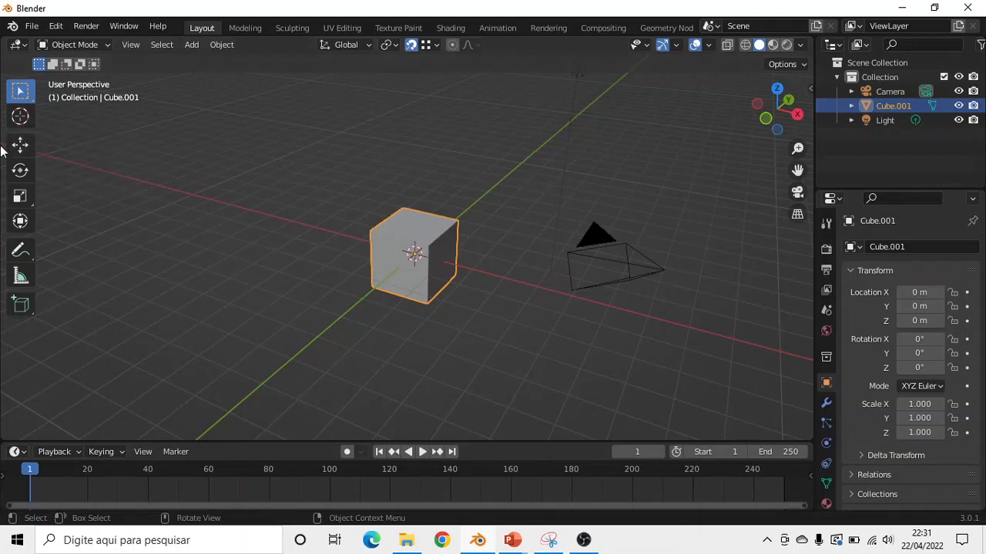
click(24, 145)
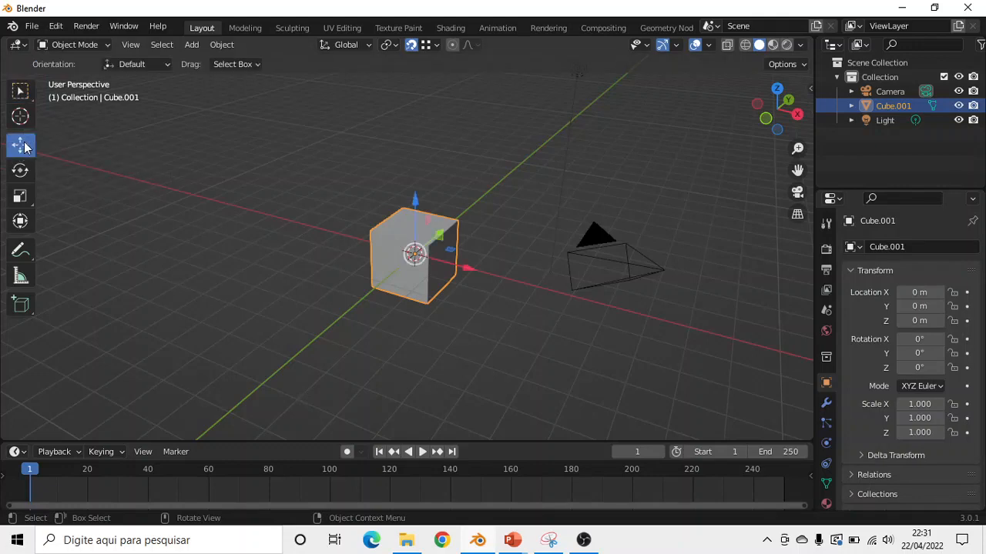
middle_drag(356, 251, 304, 259)
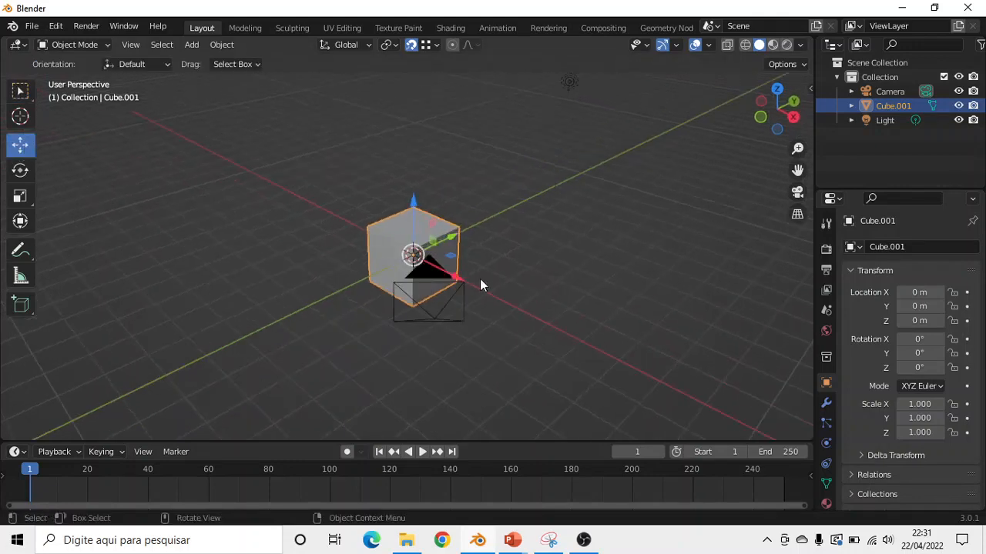
middle_drag(479, 282, 406, 204)
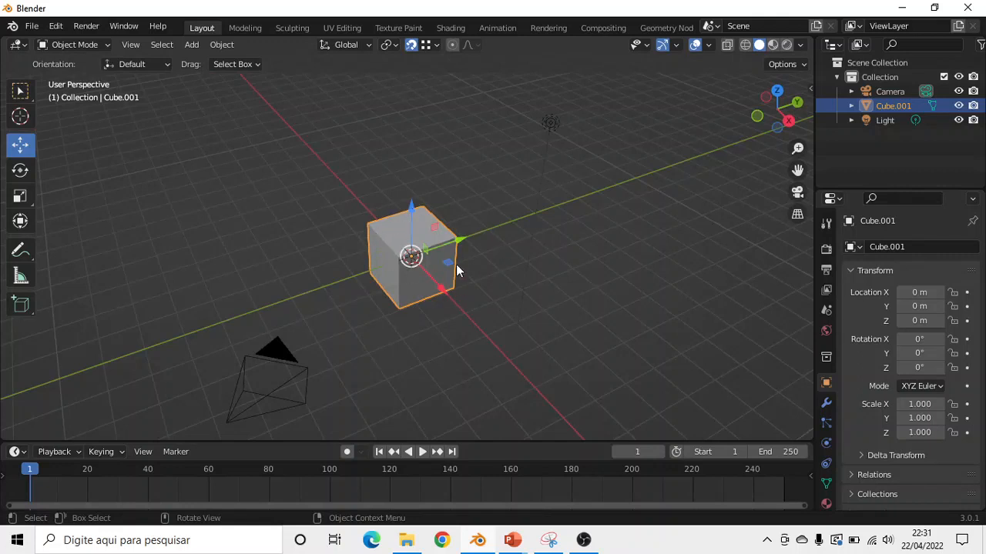
mouse_move(457, 268)
middle_down()
mouse_move(497, 282)
mouse_move(451, 282)
middle_up()
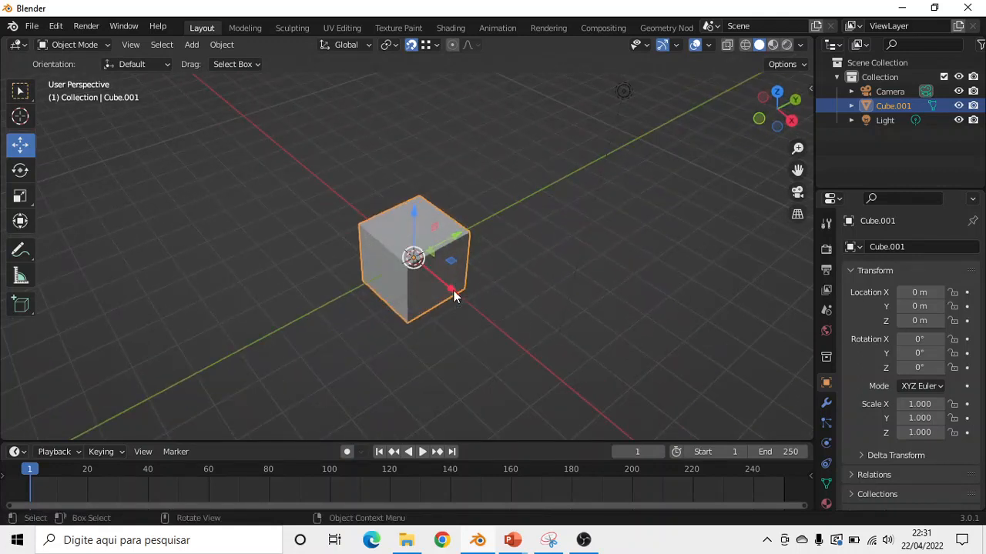
- Use the Move gizmo to shift the cube about -1.19 m in X, 1.16 m in Y and -0.74 m in Z, and within its planes
drag(455, 293, 459, 247)
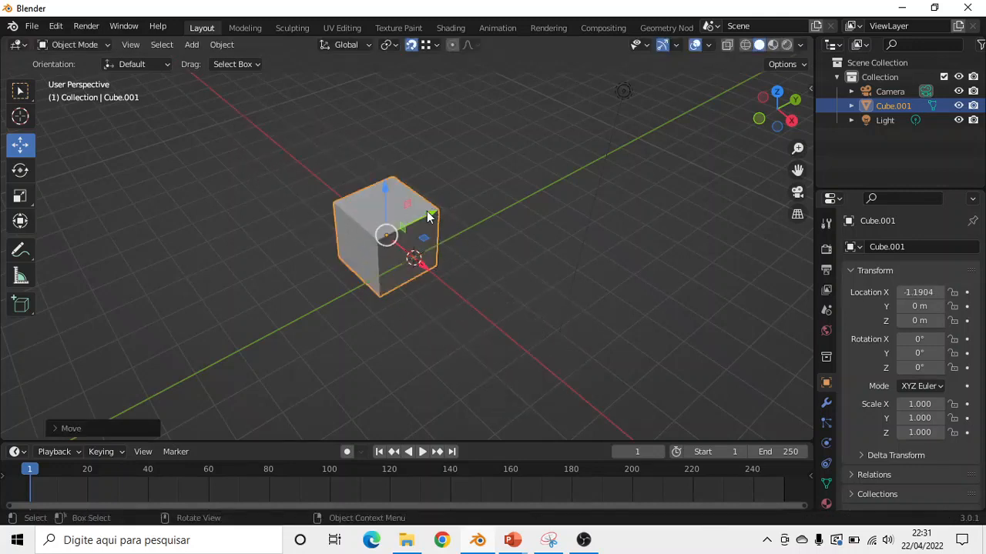
drag(427, 211, 451, 193)
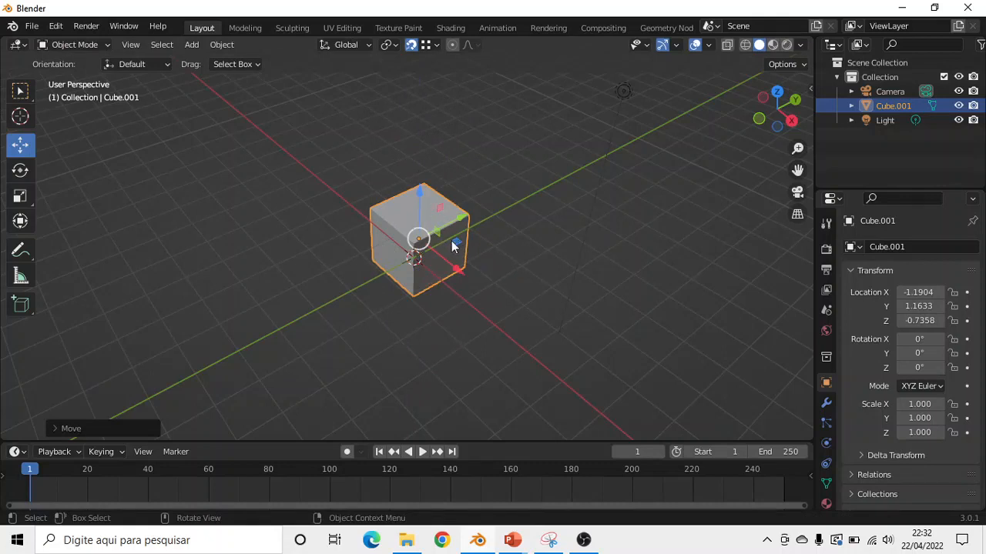
mouse_move(456, 242)
mouse_down()
mouse_move(556, 283)
mouse_move(313, 304)
mouse_move(572, 213)
mouse_move(407, 326)
mouse_move(551, 209)
mouse_move(616, 270)
mouse_move(462, 239)
mouse_up()
drag(442, 203, 445, 140)
- Clear the cube's location and return to the selection tool
key(alt+g)
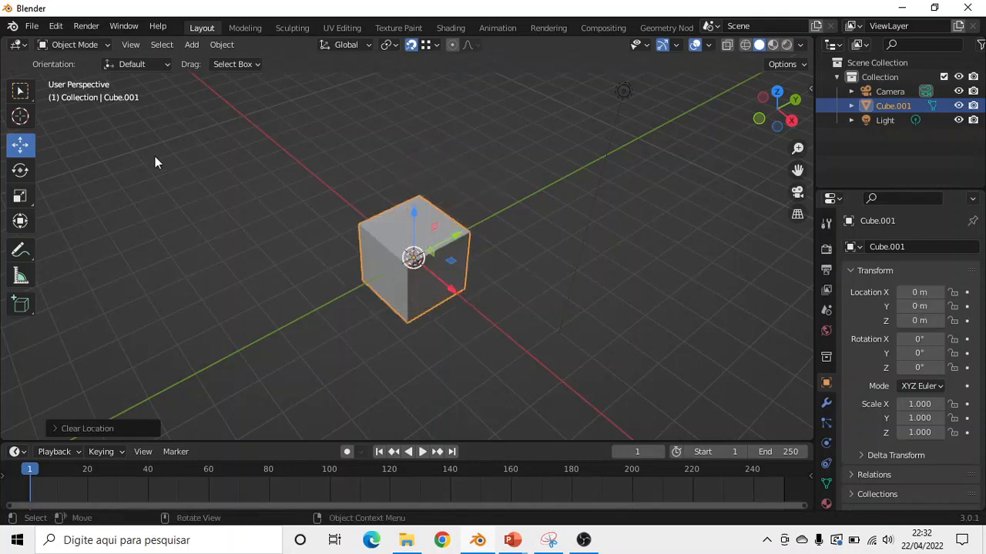
click(20, 92)
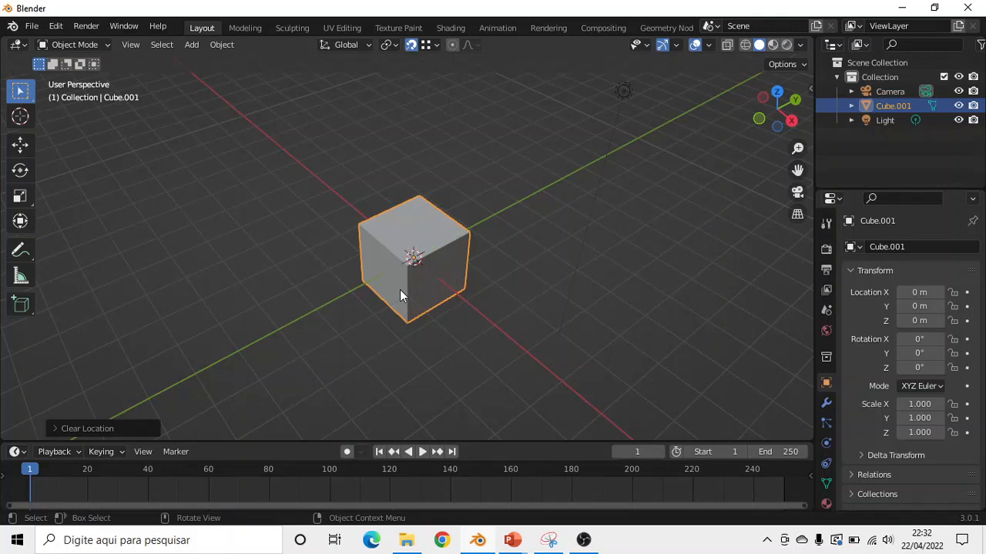
- Try moving the cube freely, along global X, Y and Z, along local X, and with X locked, and cancel the move
key(g)
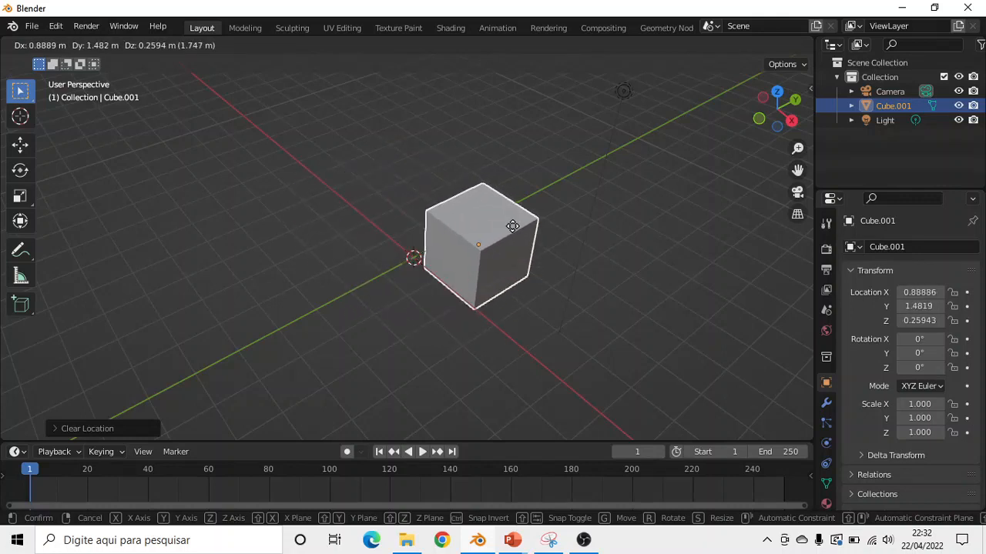
key(x)
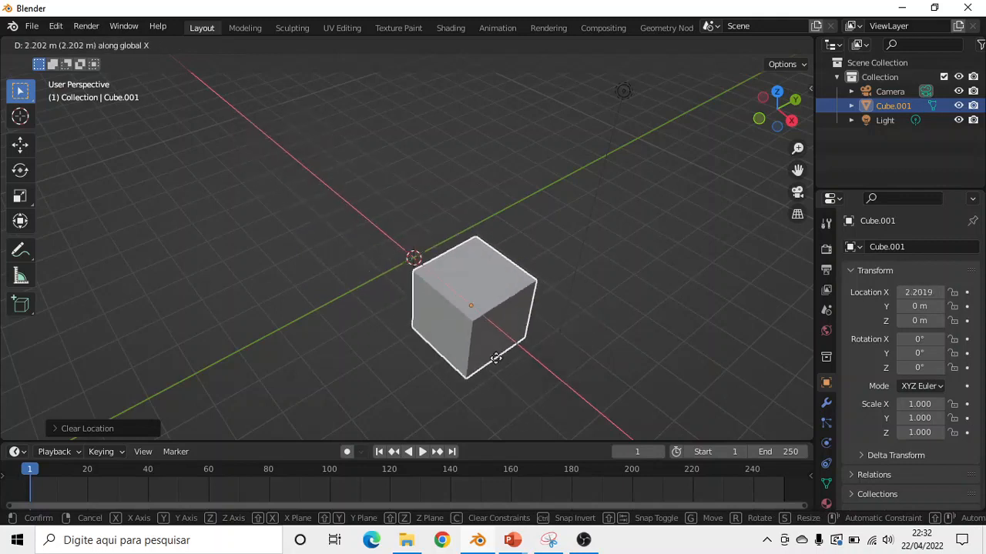
key(y)
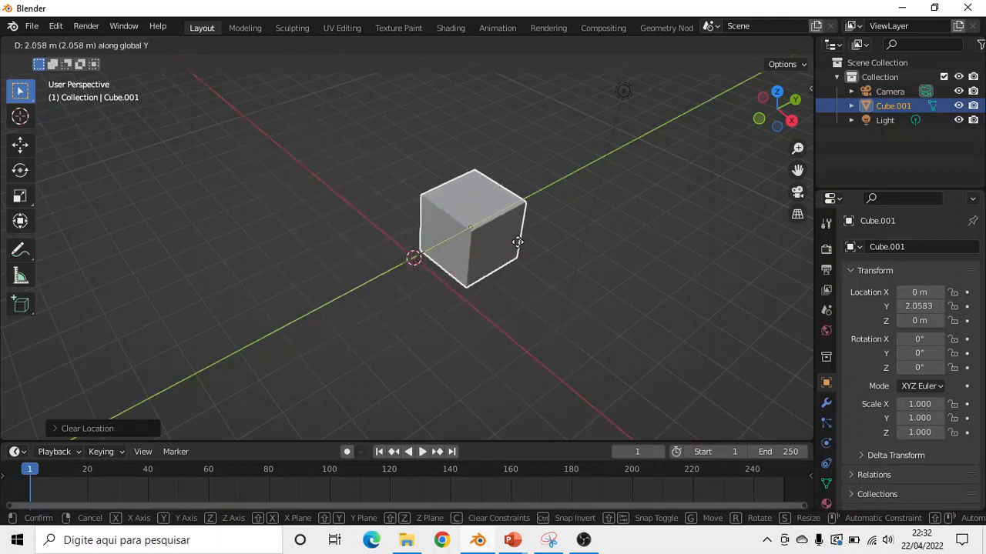
key(z)
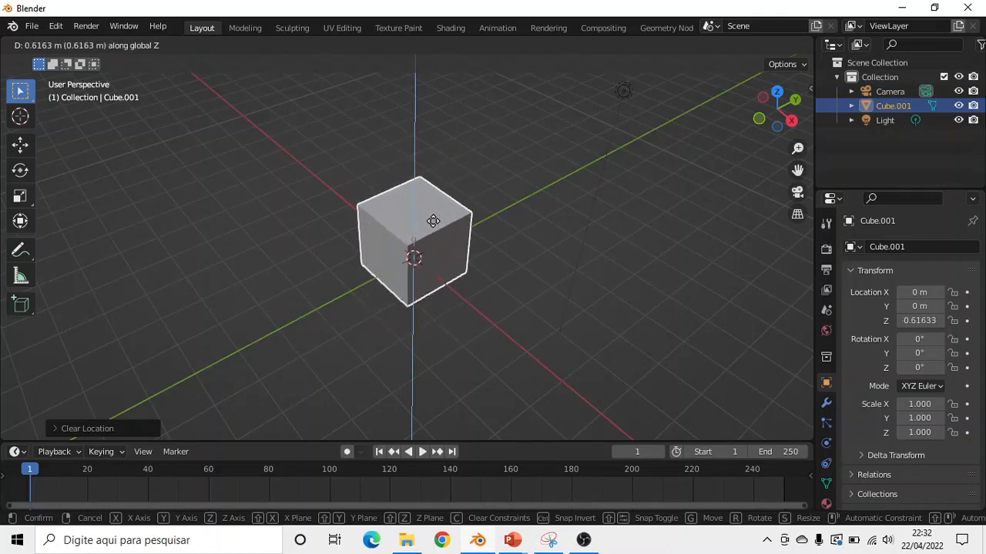
key(x)
key(x)
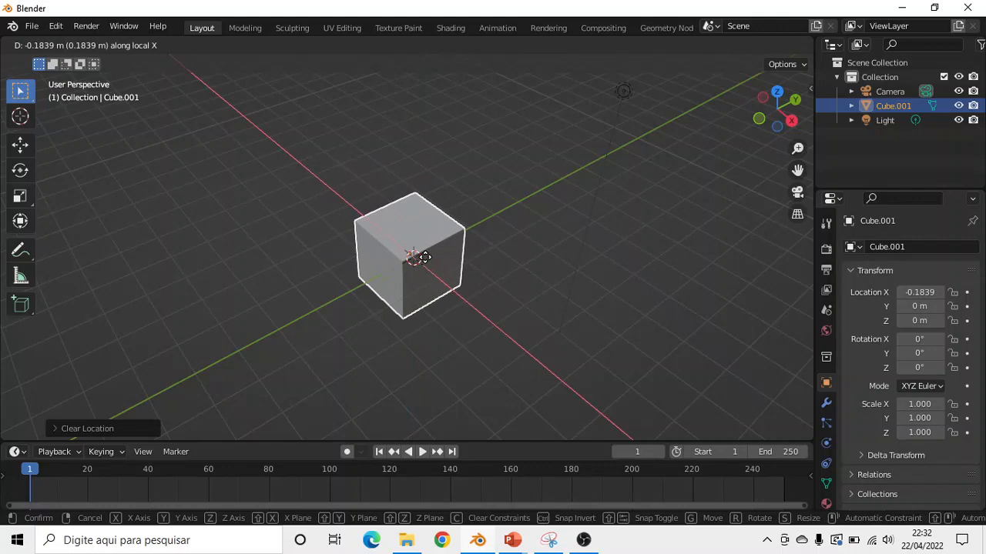
key(y)
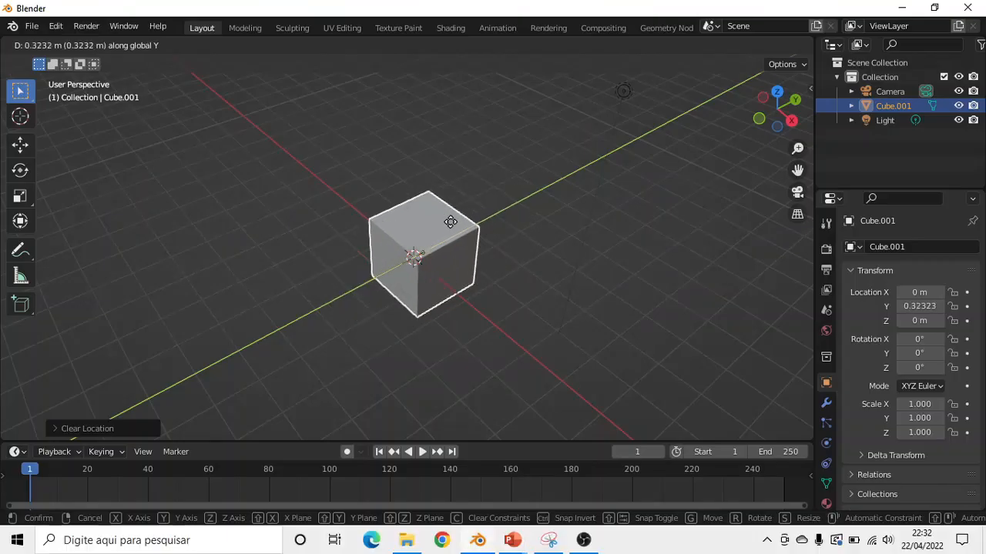
key(shift+x)
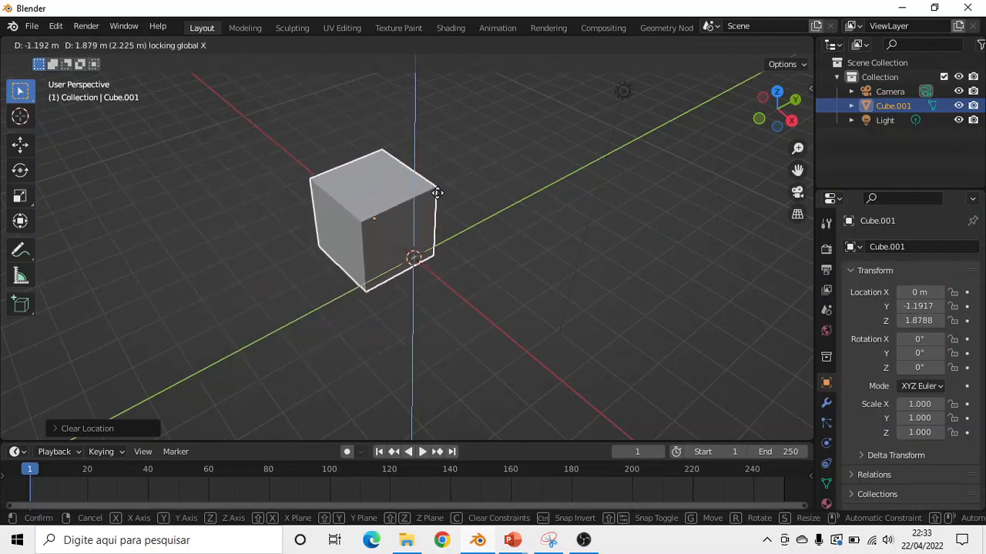
right_click(464, 245)
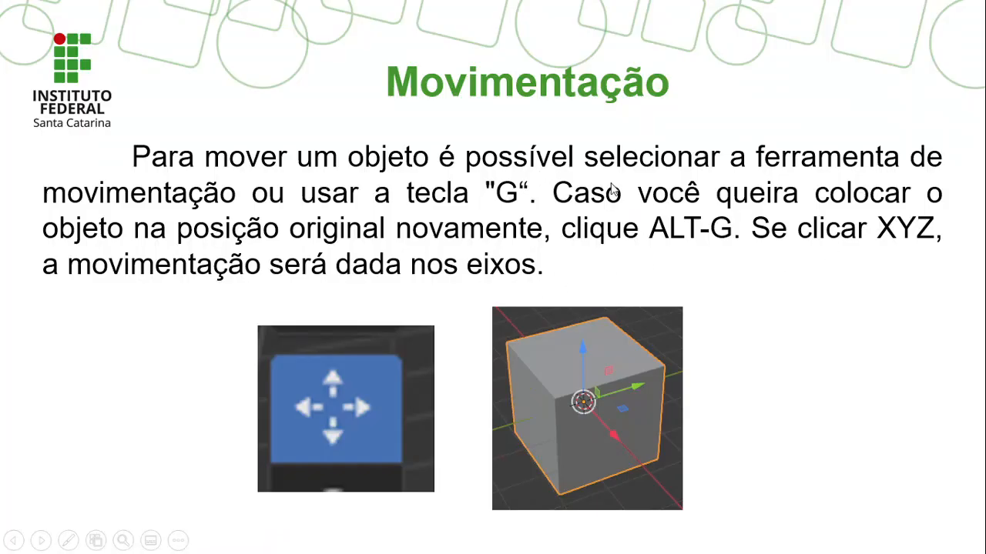
- Advance the slideshow to the "Rotação" slide, and activate the Rotate tool for the cube in Blender
click(522, 219)
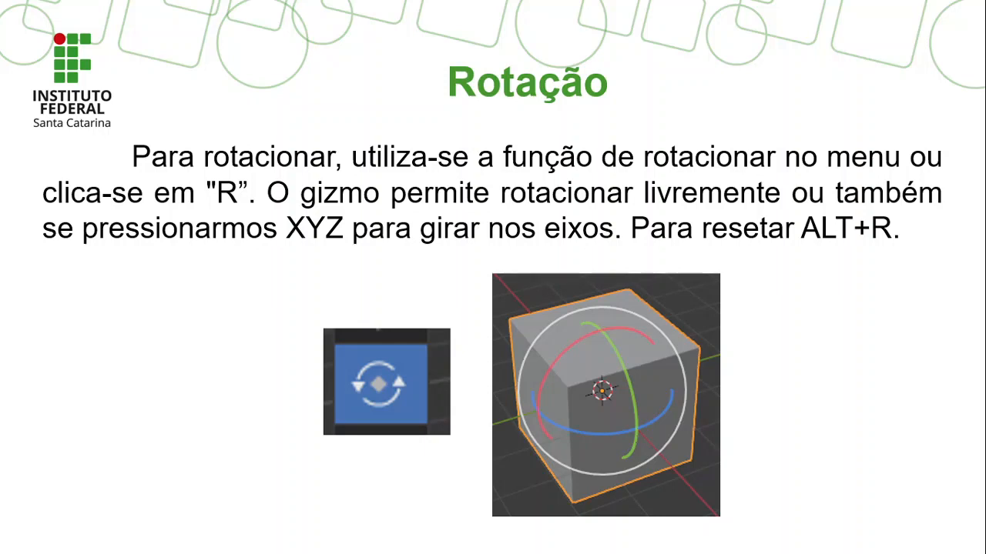
key(alt+Tab)
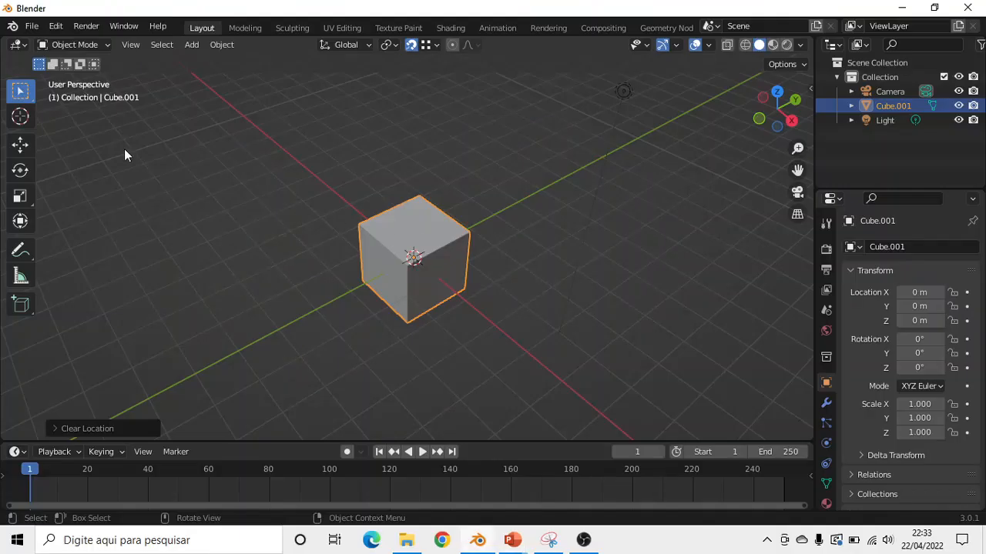
click(21, 171)
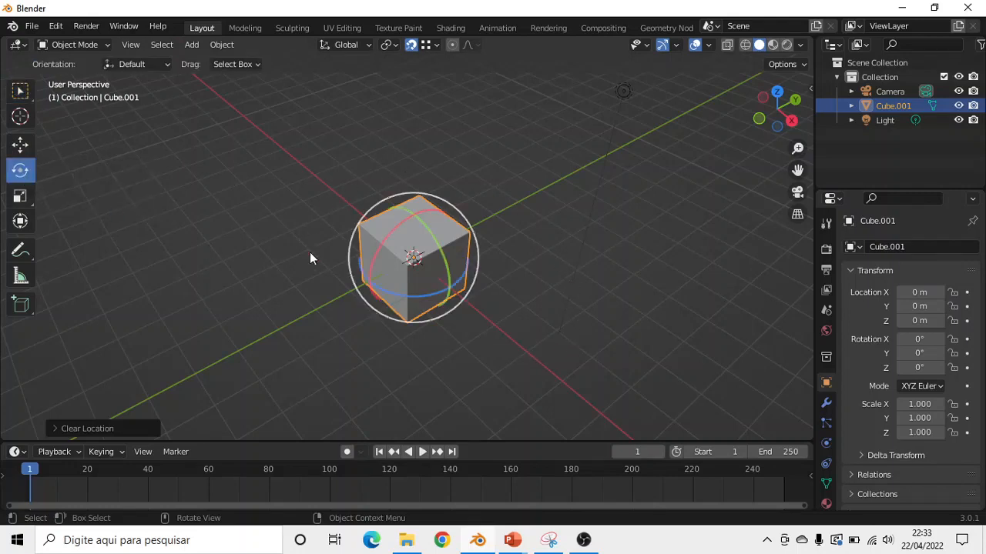
key(alt+Tab)
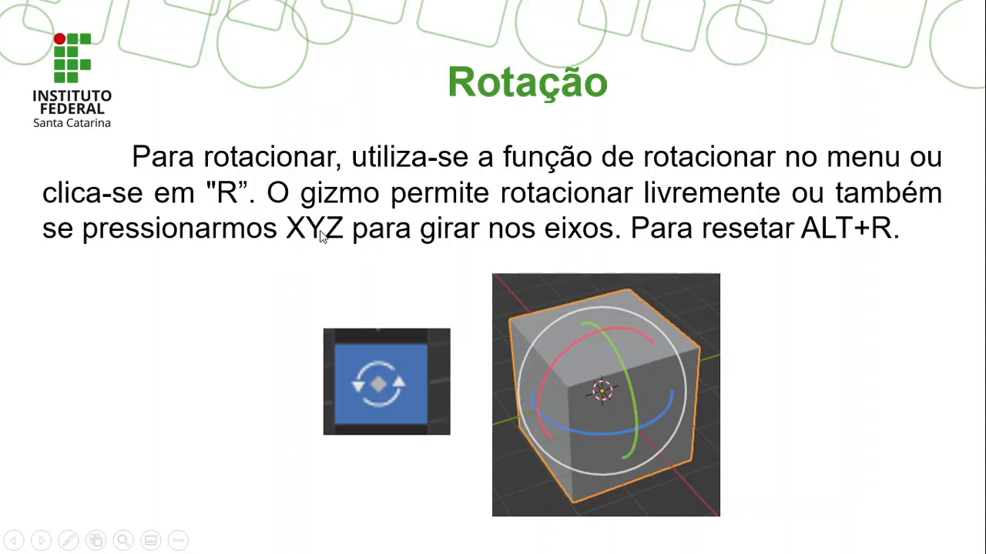
key(alt+Tab)
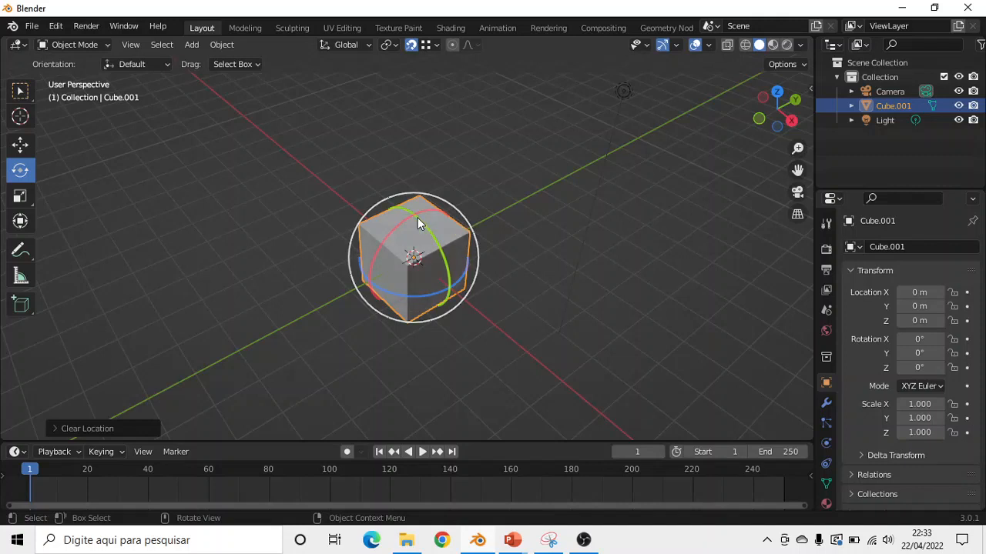
- Rotate the cube with the gizmo to about 110° X, 374° Y and 1397° Z, and return to the selection tool
drag(417, 221, 392, 290)
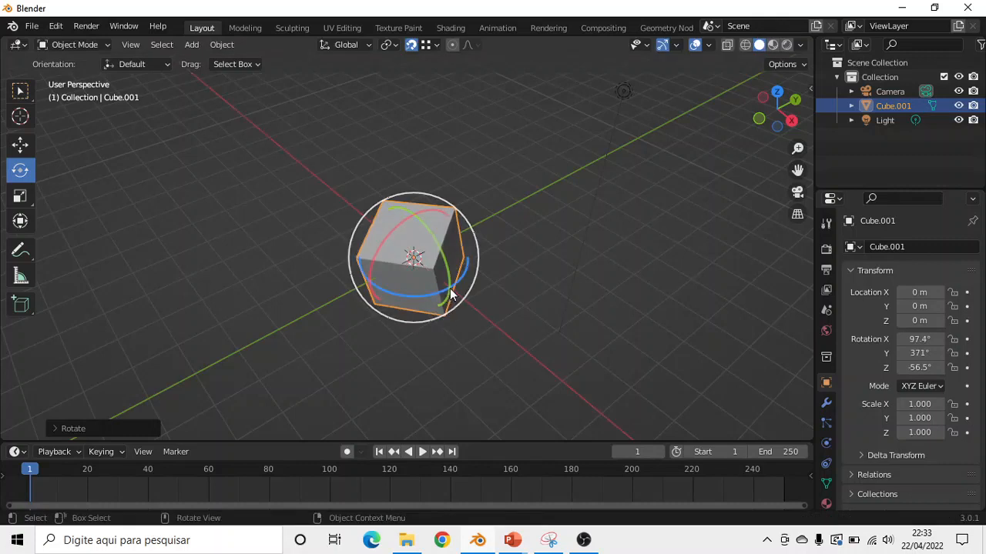
drag(432, 196, 509, 278)
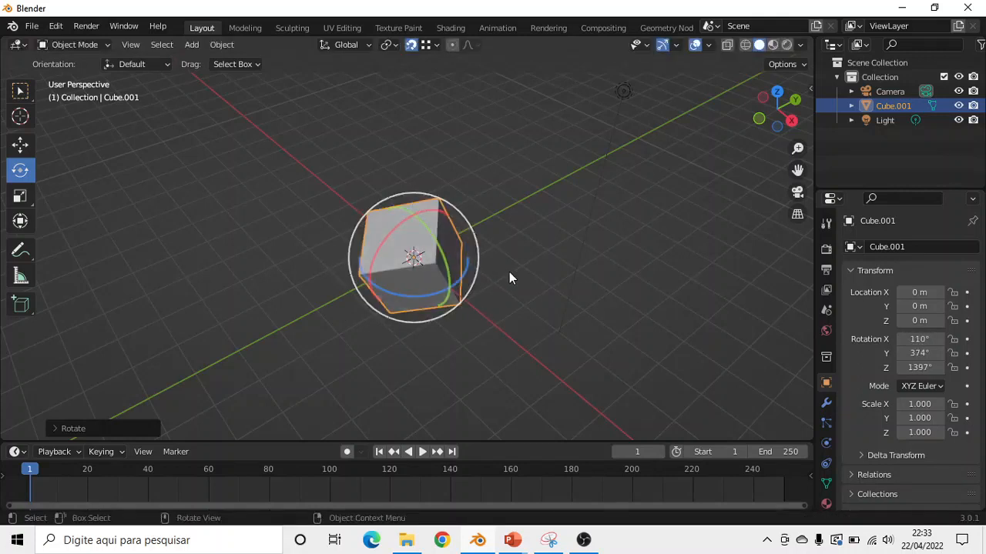
click(20, 91)
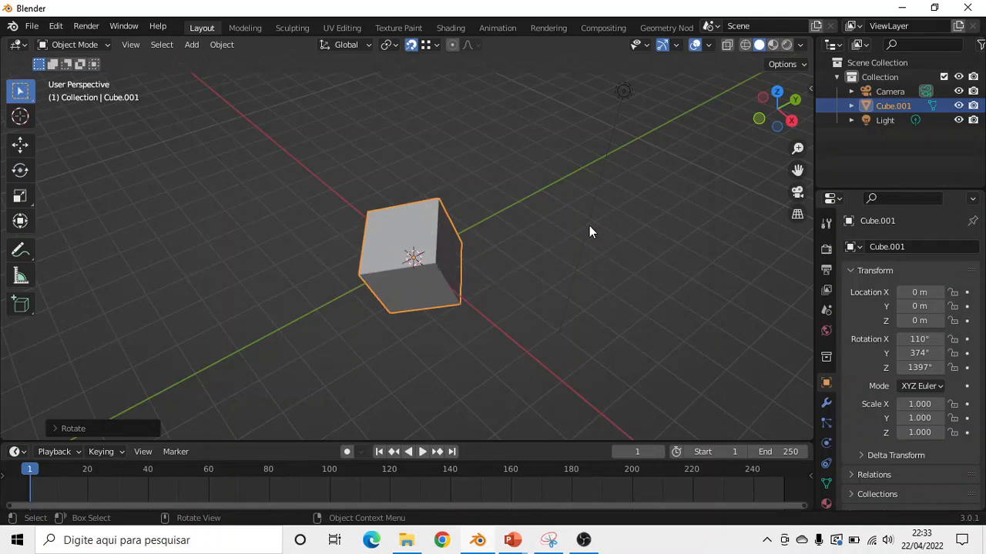
- Try rotating the cube freely and about the global X axis, and cancel the rotation
key(r)
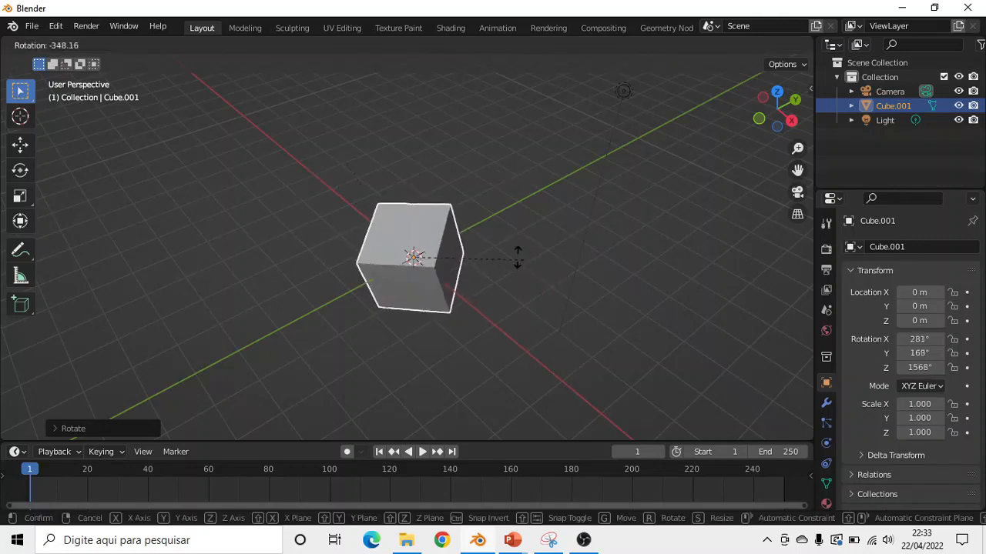
key(x)
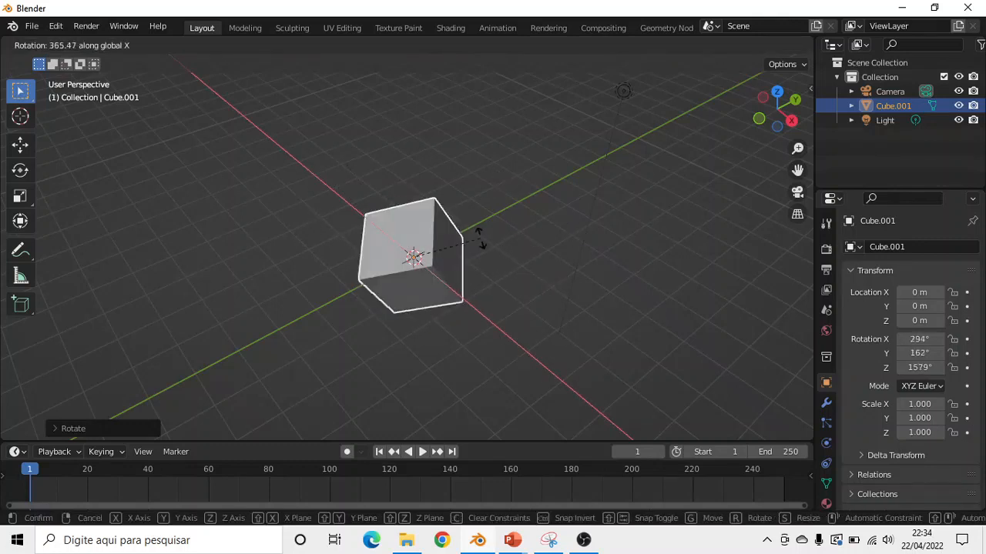
click(488, 298)
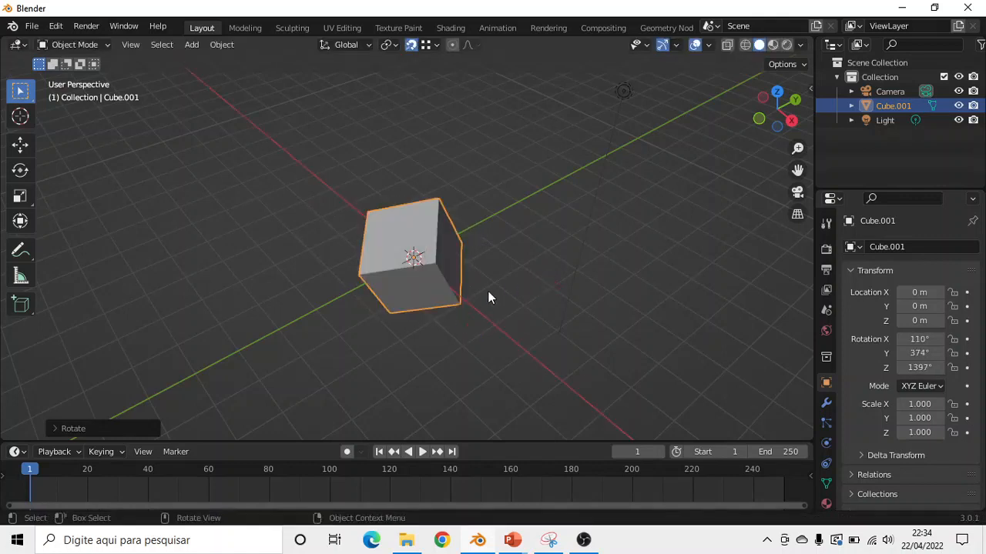
- Try rotating the cube freely and with trackball rotation, and cancel the rotation
key(r)
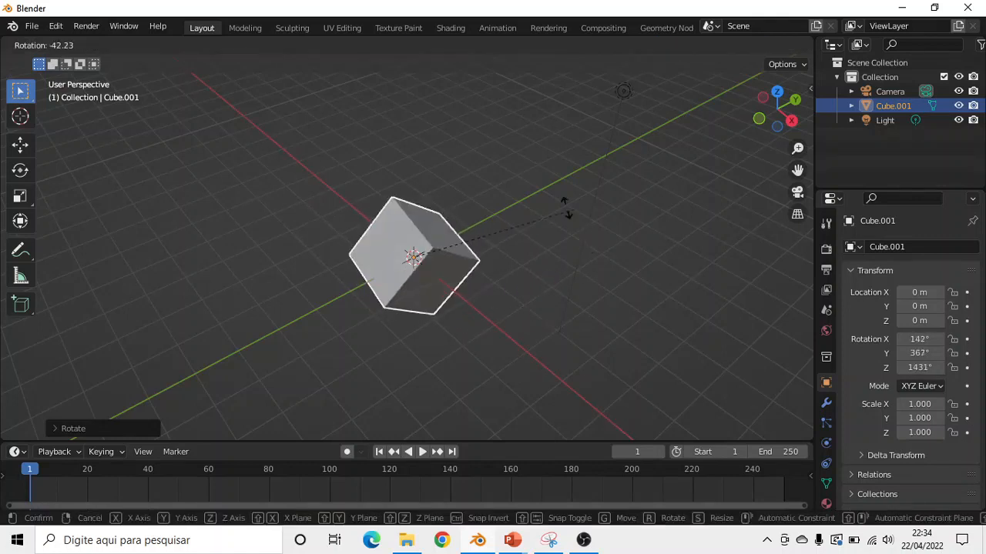
key(r)
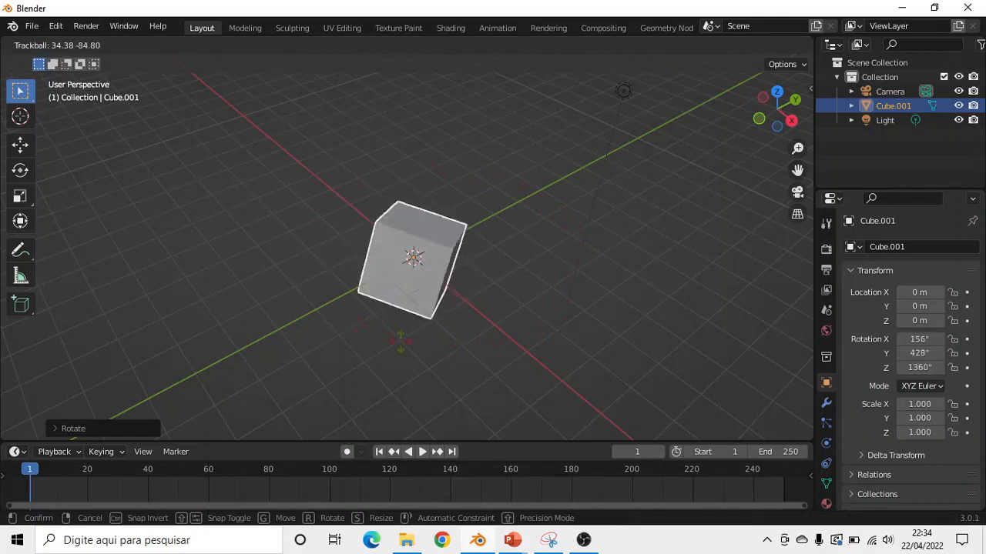
key(r)
click(473, 332)
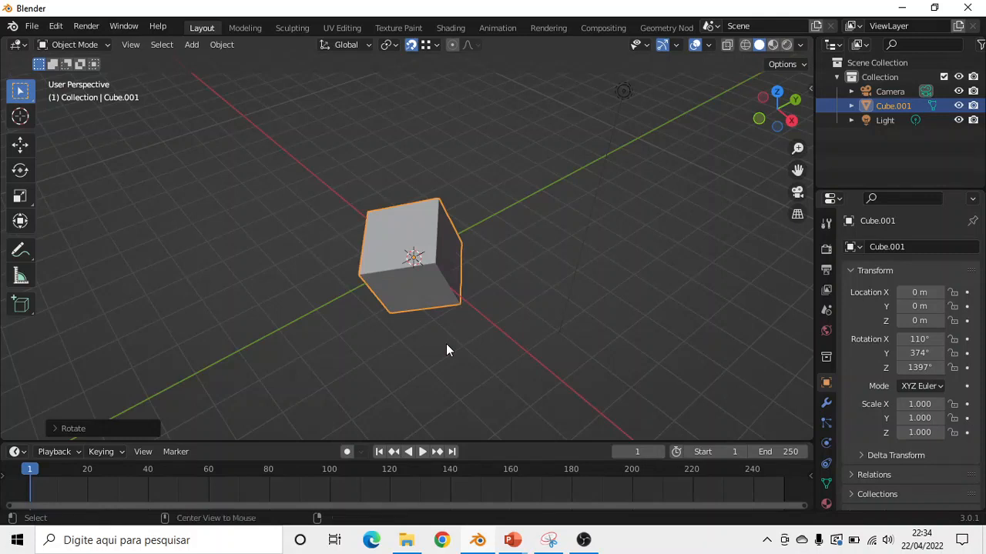
- Clear the cube's rotation, then move it freely off the origin and clear its location
key(alt+r)
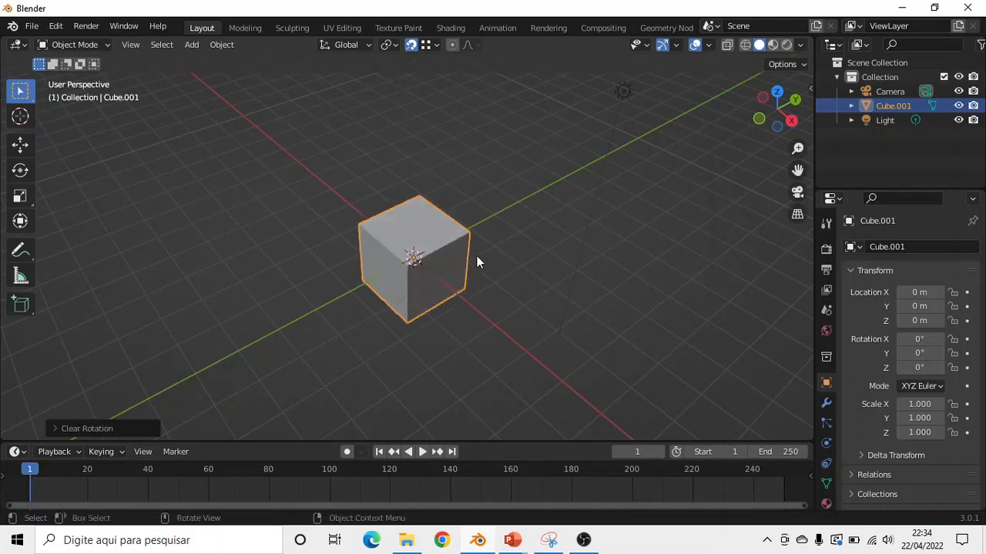
key(g)
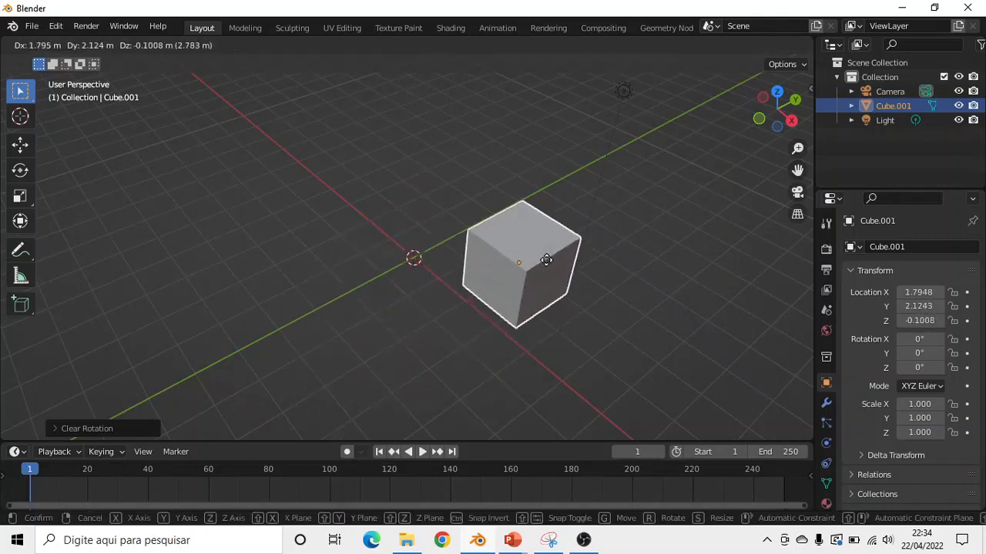
click(554, 327)
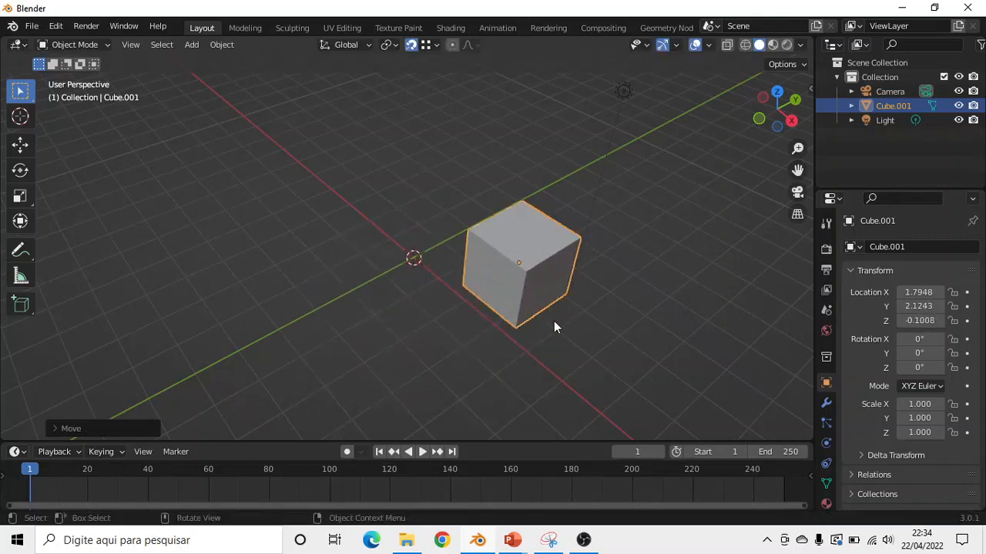
key(alt+g)
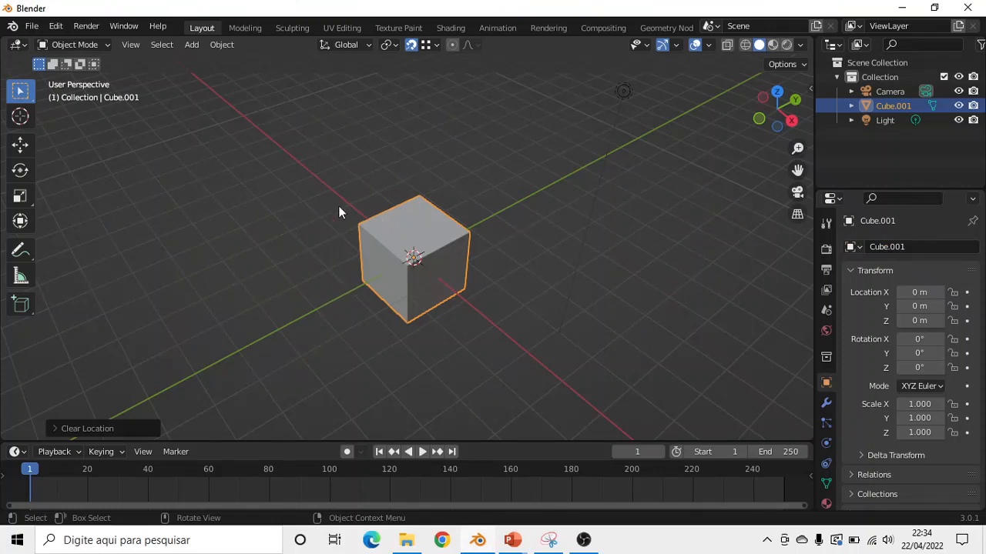
- Scale the cube with the Scale gizmo to about 1.251 X, 1.801 Y and 0.678 Z
click(20, 202)
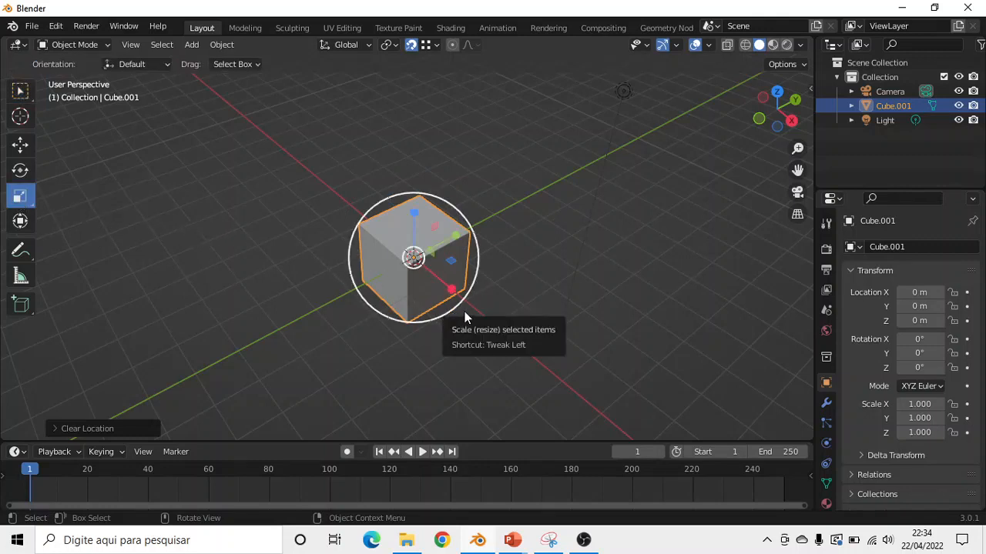
drag(454, 294, 400, 333)
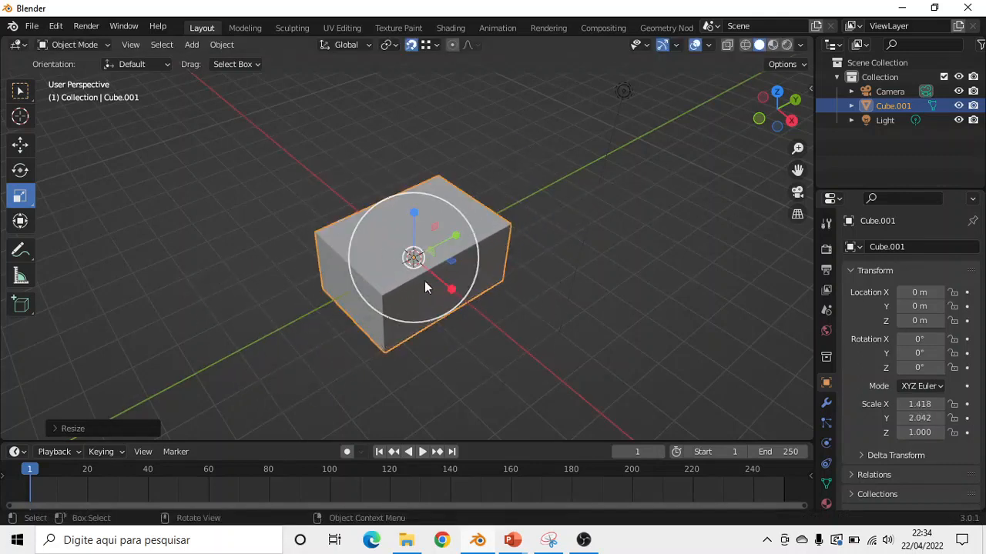
mouse_move(453, 260)
mouse_down()
mouse_move(526, 319)
mouse_move(466, 256)
mouse_move(528, 238)
mouse_move(570, 242)
mouse_move(456, 248)
mouse_up()
- Clear the light's rotation and scale, and clear the cube's scale, returning to the selection tool
shift+click(624, 91)
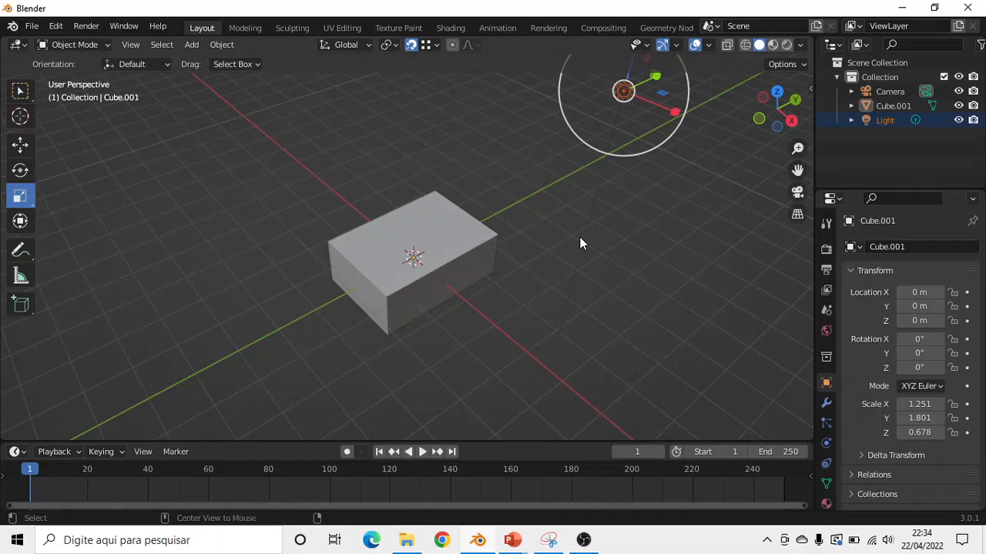
key(alt+r)
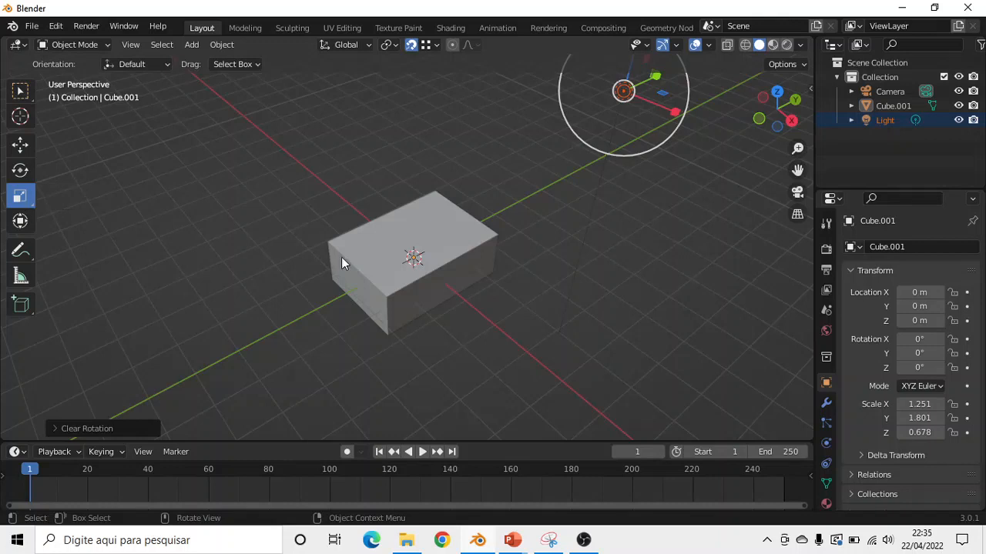
key(alt+s)
click(463, 227)
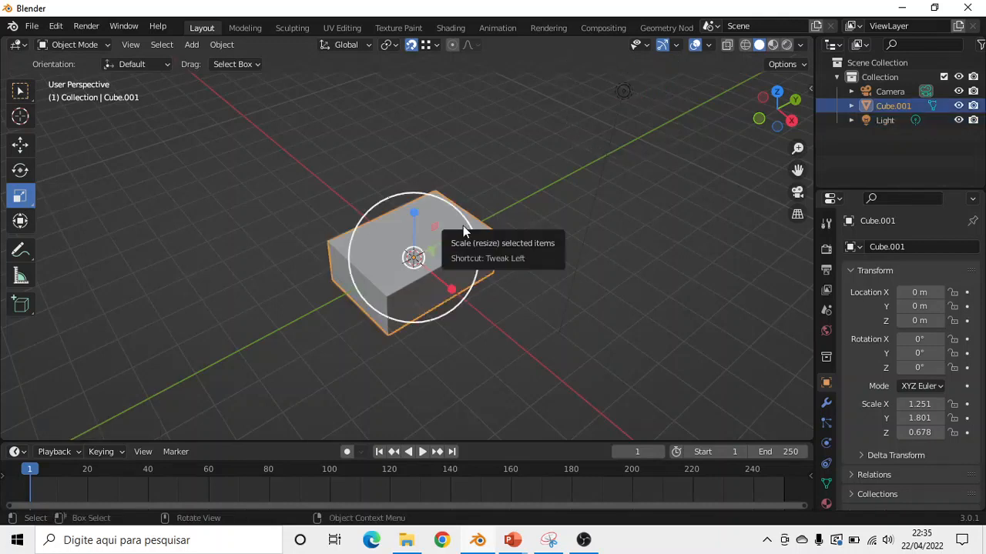
key(alt+s)
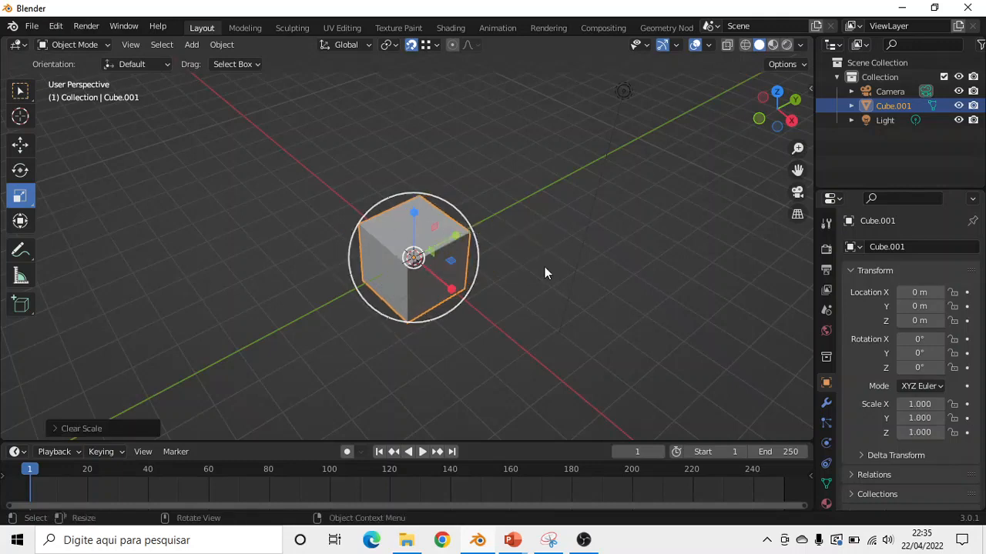
click(20, 91)
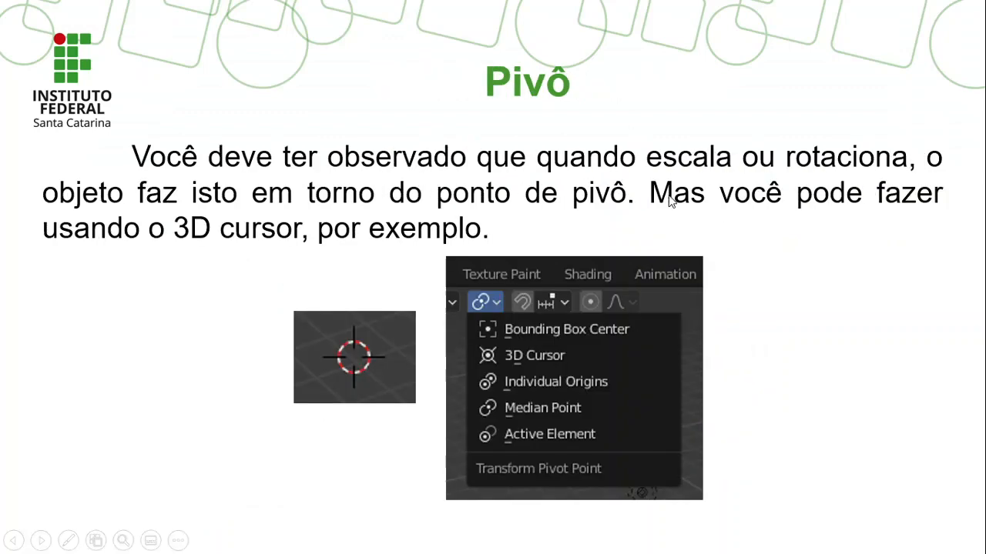
- Go back in the slideshow to the "Transformação" slide and advance through "Escalonamento" to the "Pivô" slide
scroll(590, 174, up, 3)
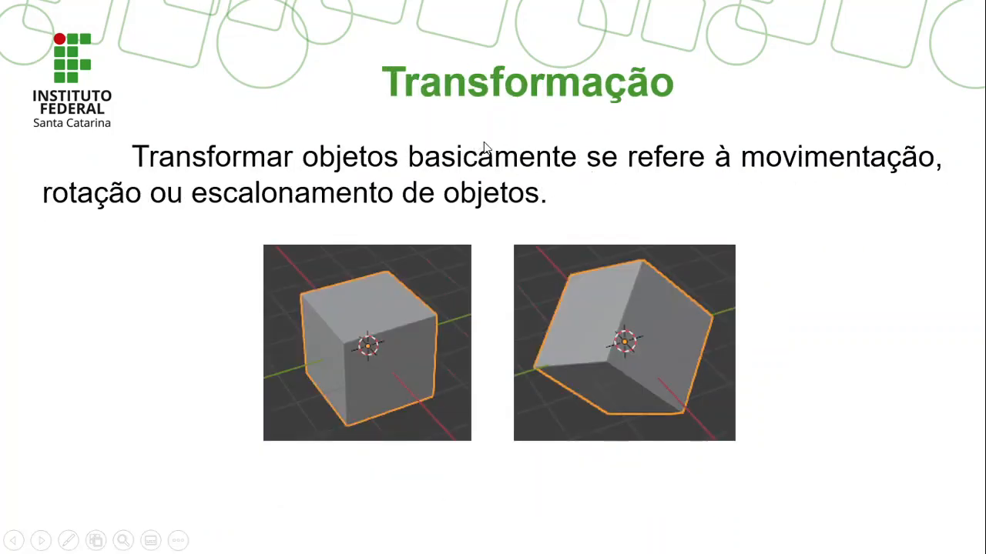
click(524, 149)
click(527, 137)
click(528, 143)
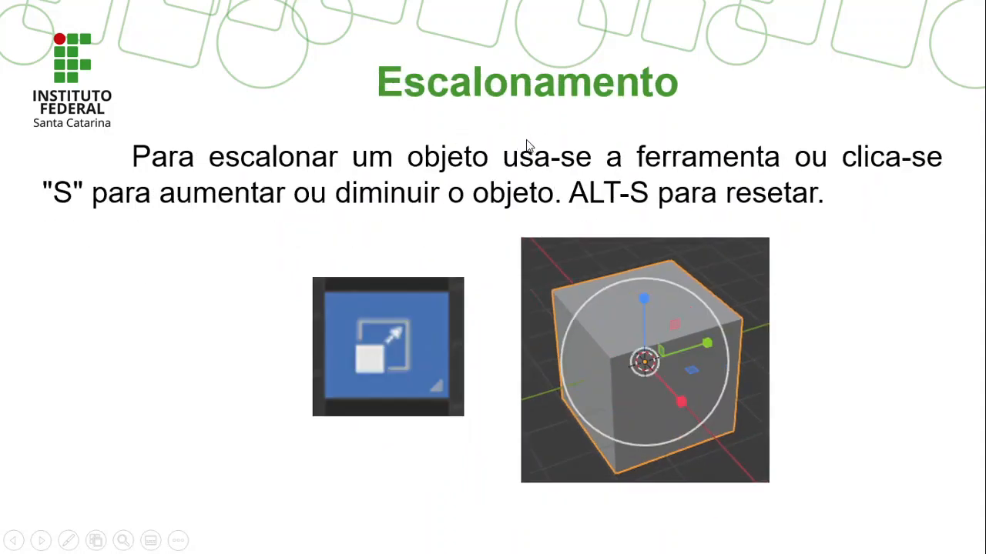
click(630, 249)
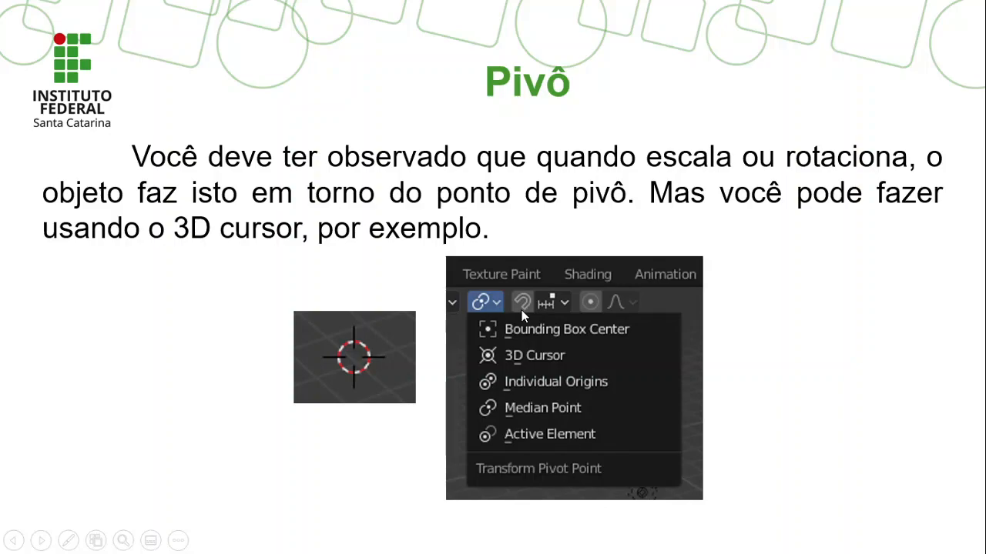
- Switch to Blender, and try rotating the cube freely about its pivot before cancelling the rotation
key(alt+Tab)
key(r)
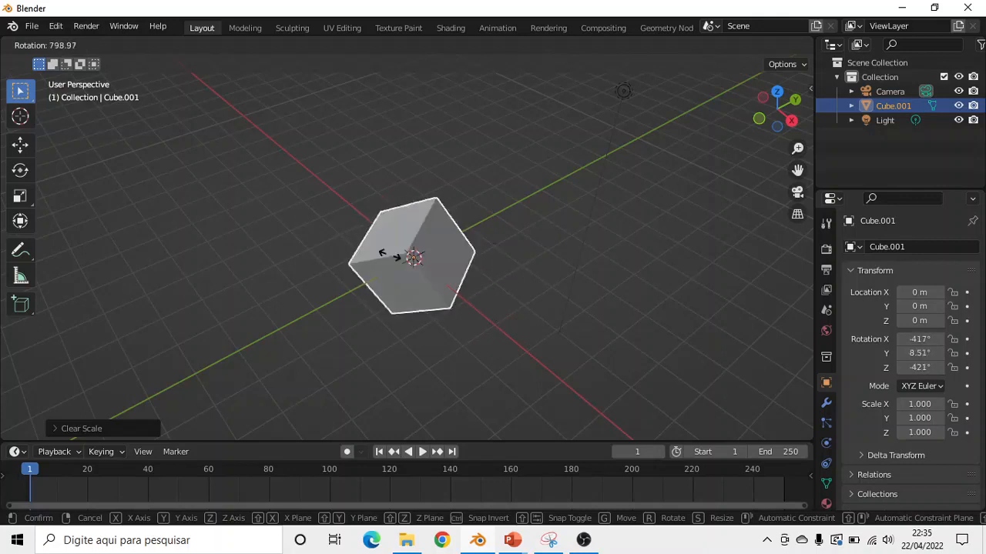
key(Escape)
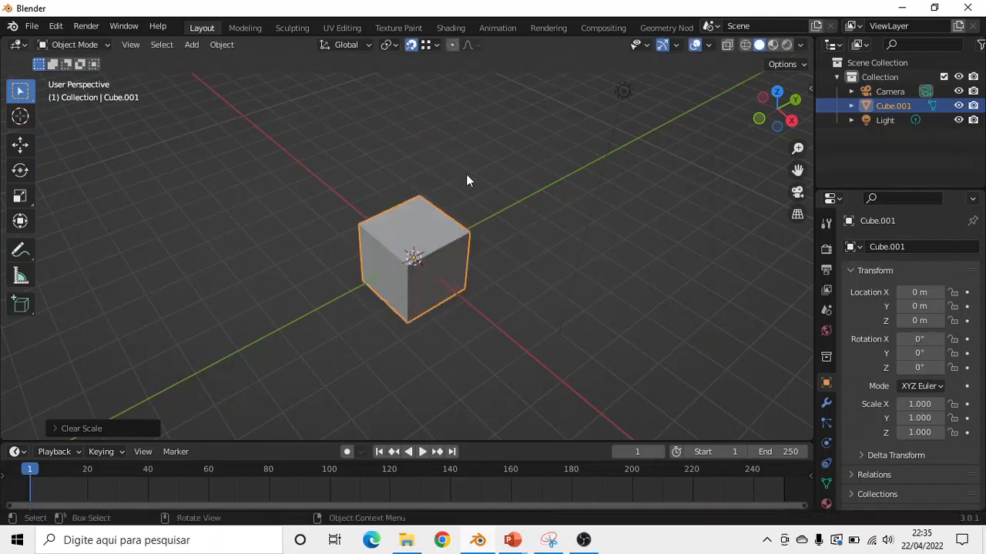
- Review the Transform Pivot Point options and set the pivot to 3D Cursor
click(390, 44)
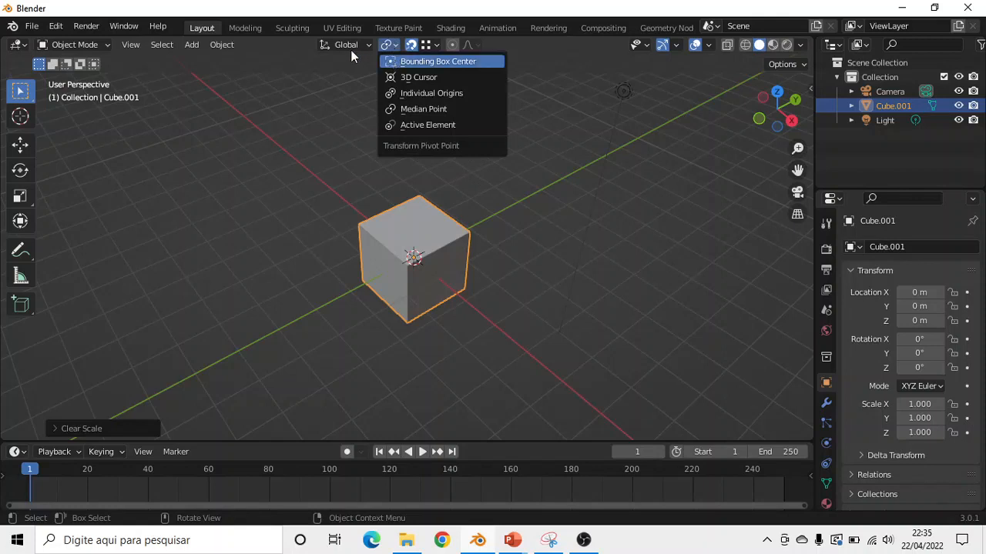
click(396, 45)
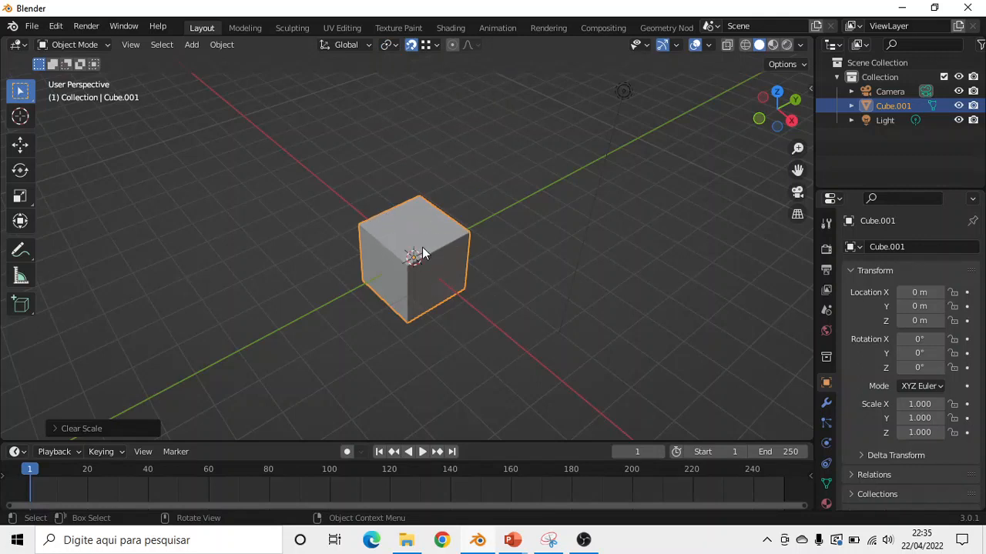
middle_drag(502, 187, 585, 210)
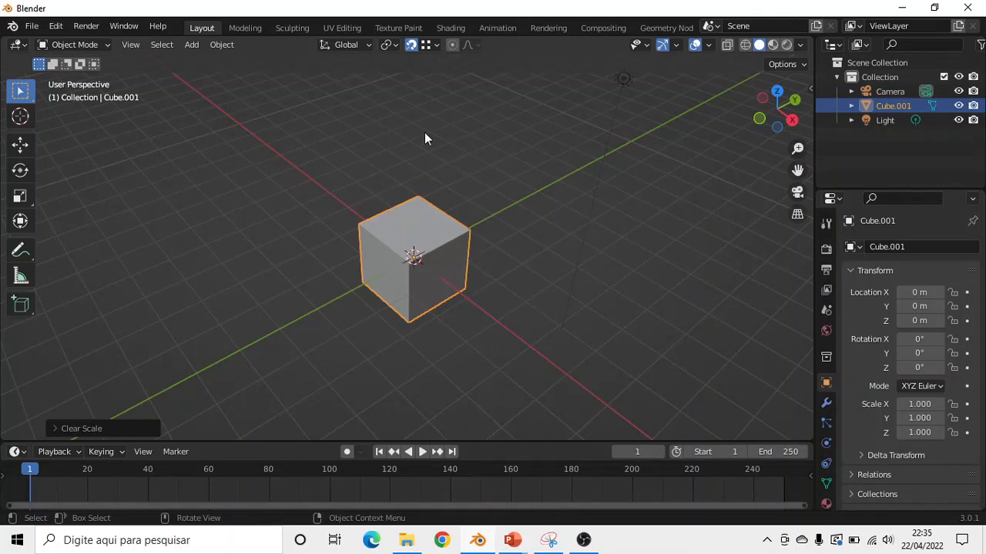
click(390, 45)
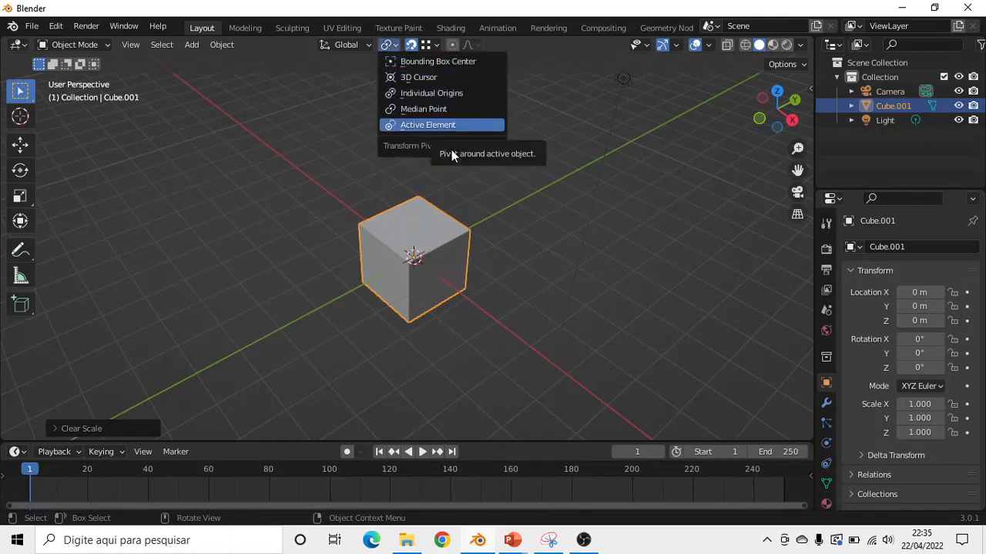
click(409, 78)
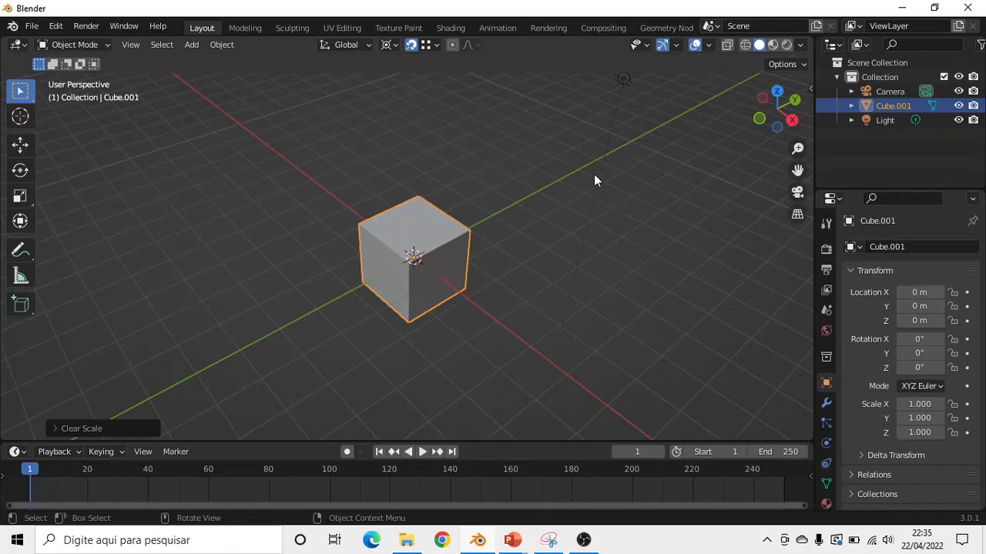
- Try rotating the cube around the 3D cursor, first at the origin and again with the cursor placed away from the cube, cancelling each rotation
middle_drag(593, 176, 555, 219)
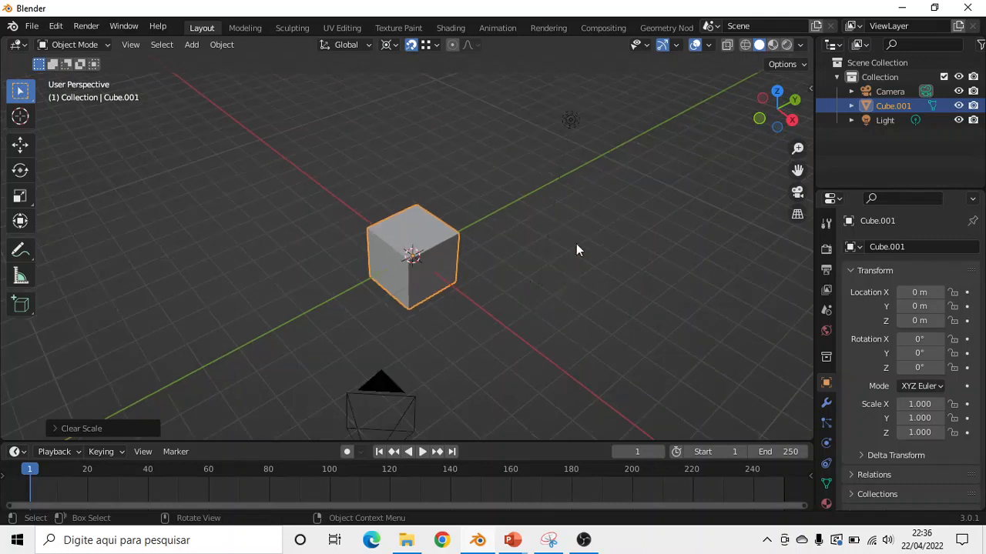
key(r)
right_click(406, 278)
shift+right_click(580, 225)
key(r)
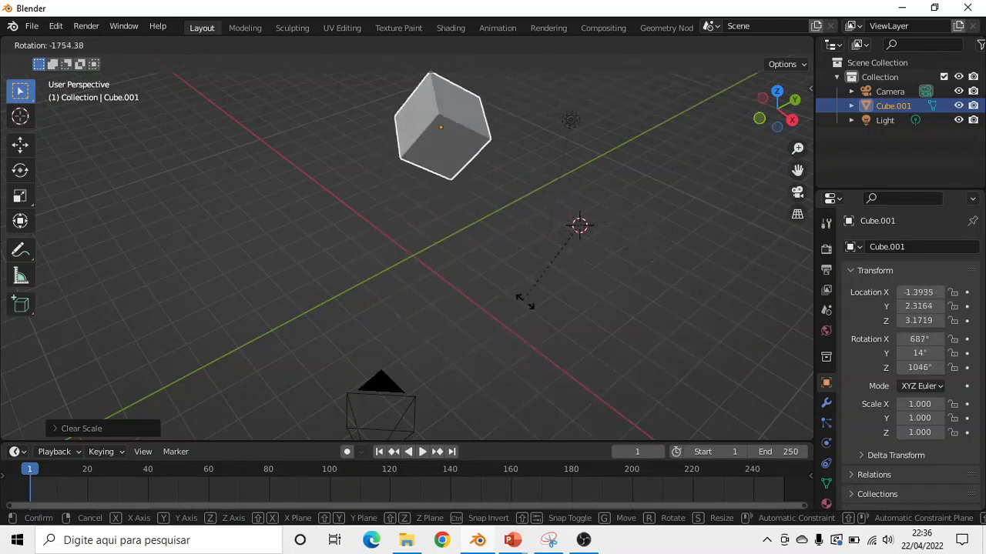
key(Escape)
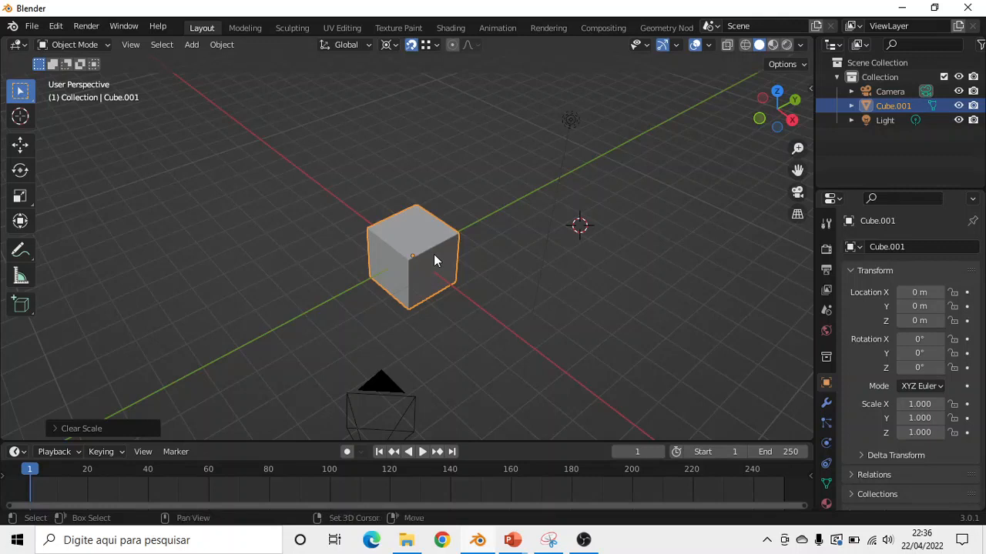
- Snap the 3D cursor to the world origin, and rotate the cube to about 52.3° X, -2.24° Y and 46.2° Z
key(shift+s)
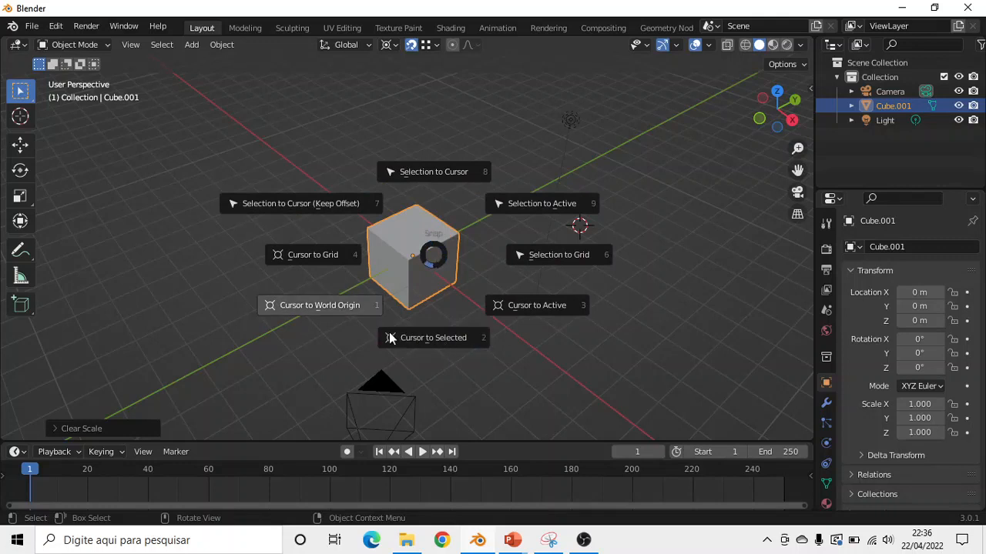
click(313, 306)
middle_drag(317, 306, 408, 250)
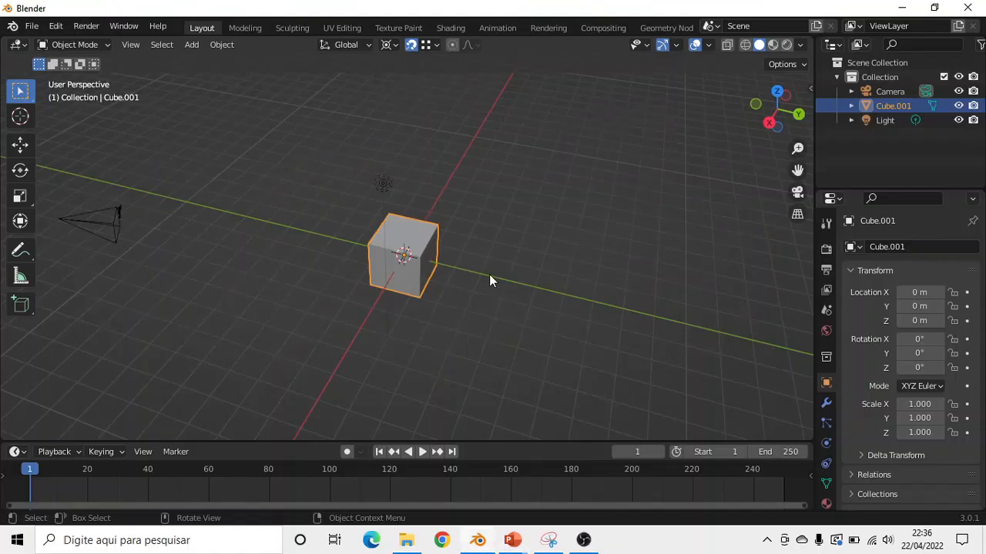
key(r)
click(439, 212)
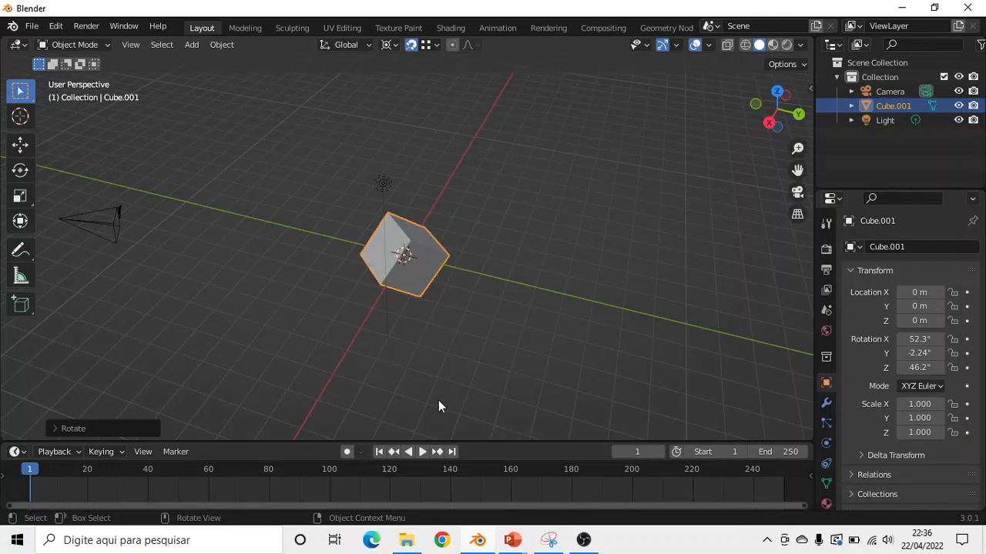
- Try moving the rotated cube freely and along global X, Y and Z, and cancel the move
key(g)
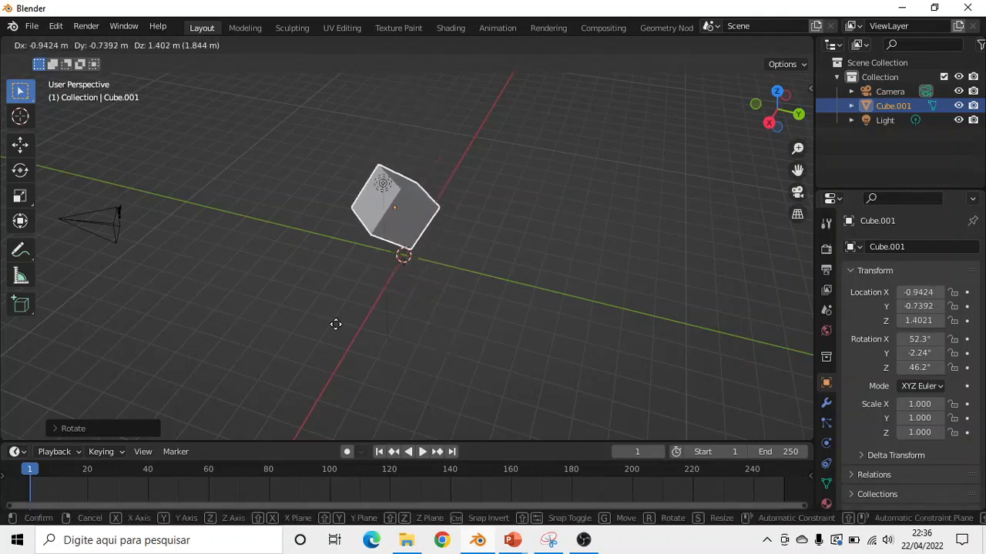
key(x)
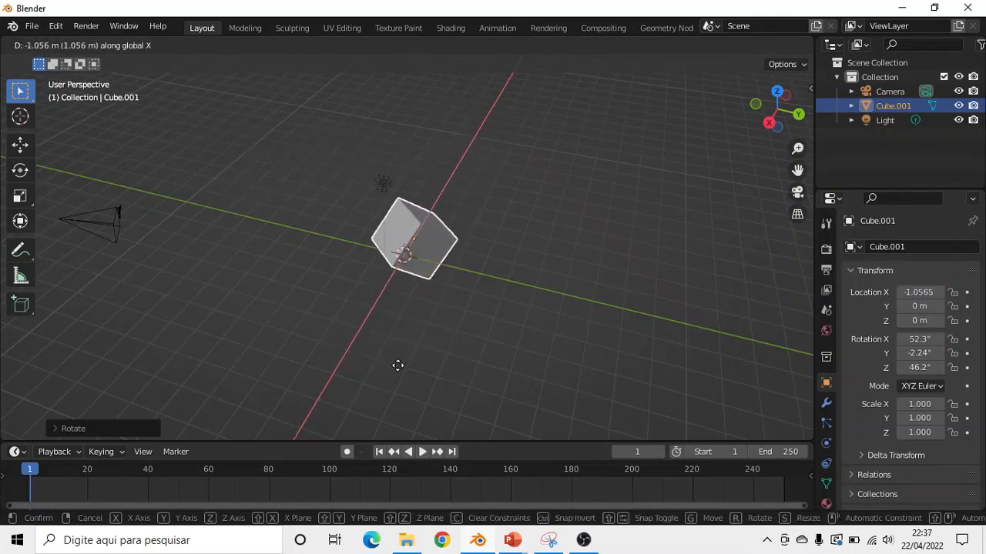
key(y)
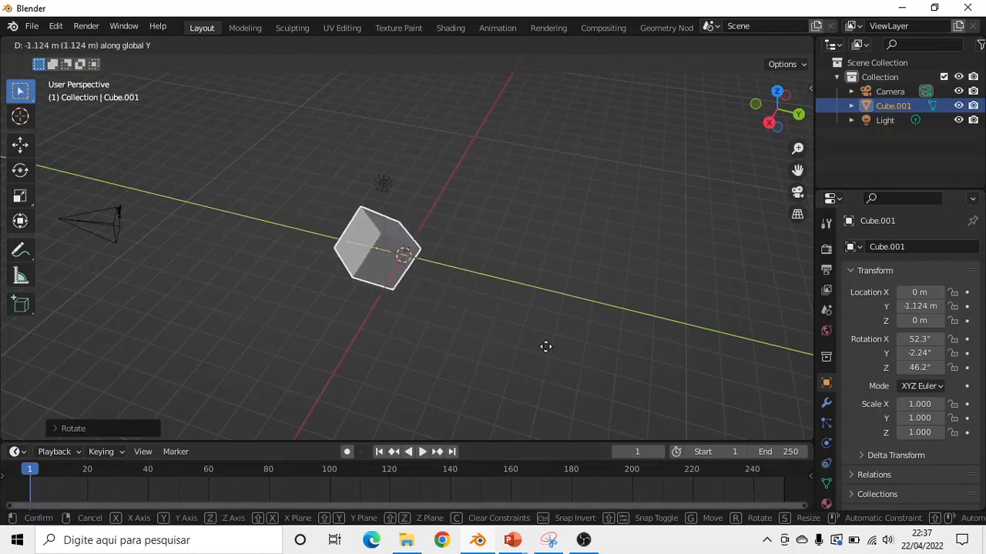
key(z)
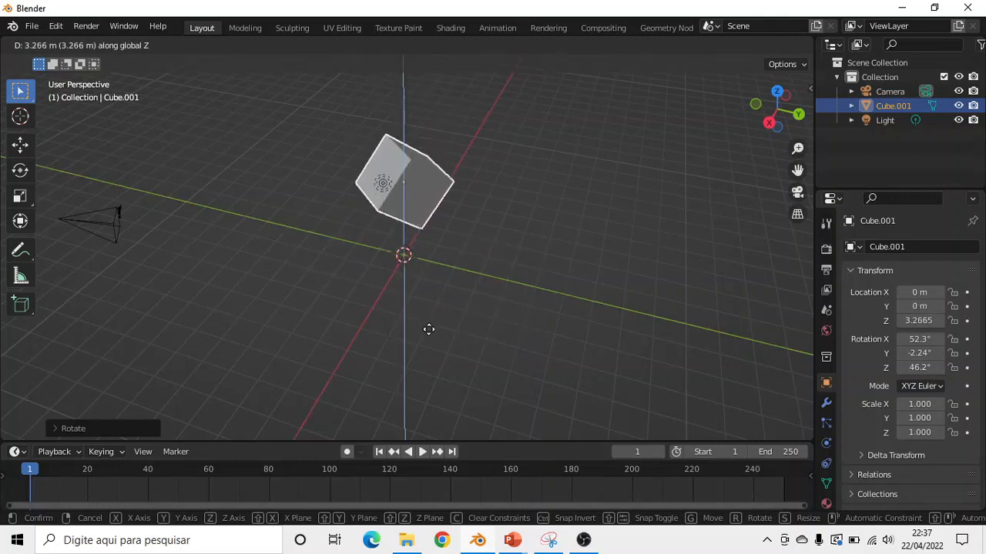
right_click(475, 282)
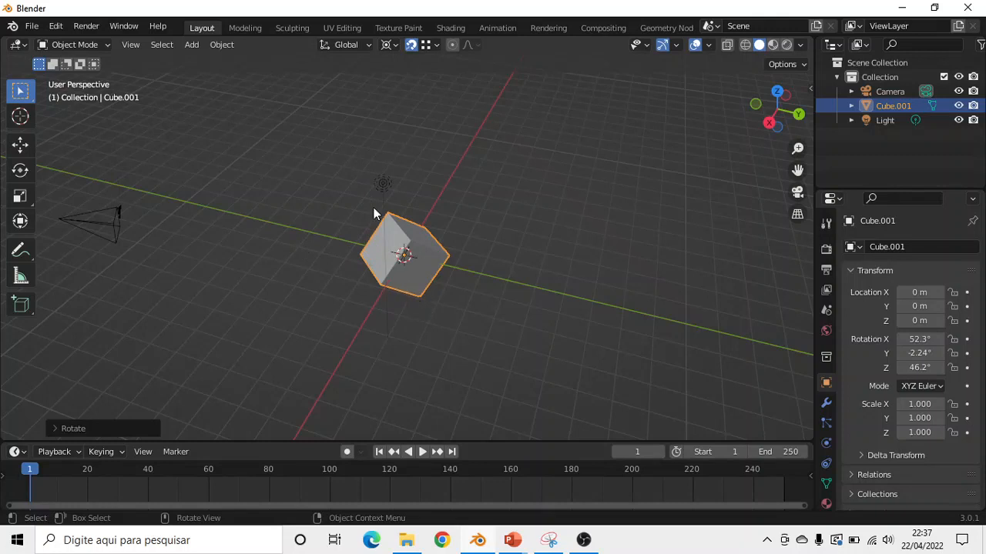
- Try moving the rotated cube along its local X, Y and Z axes with Local orientation, cancel the move, and restore Global orientation
click(365, 47)
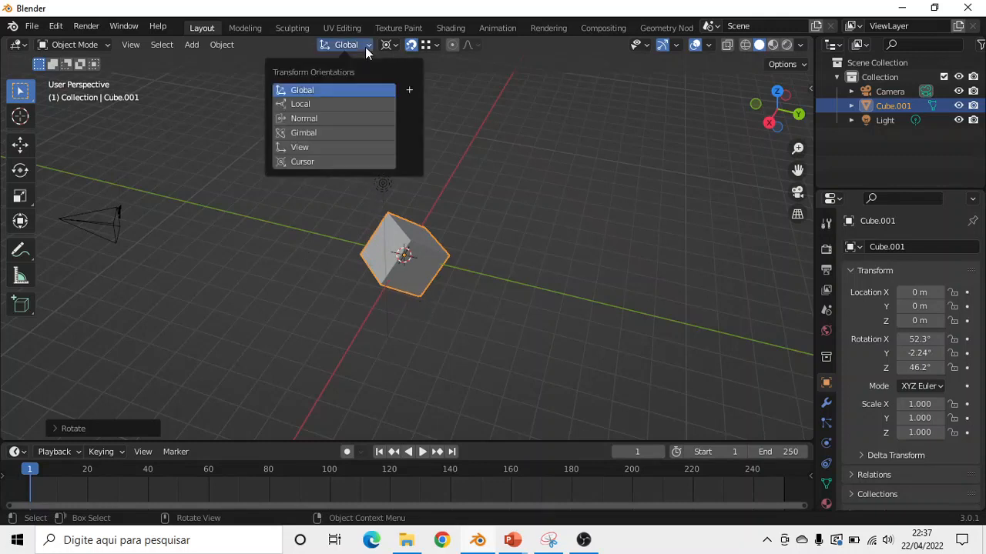
click(306, 104)
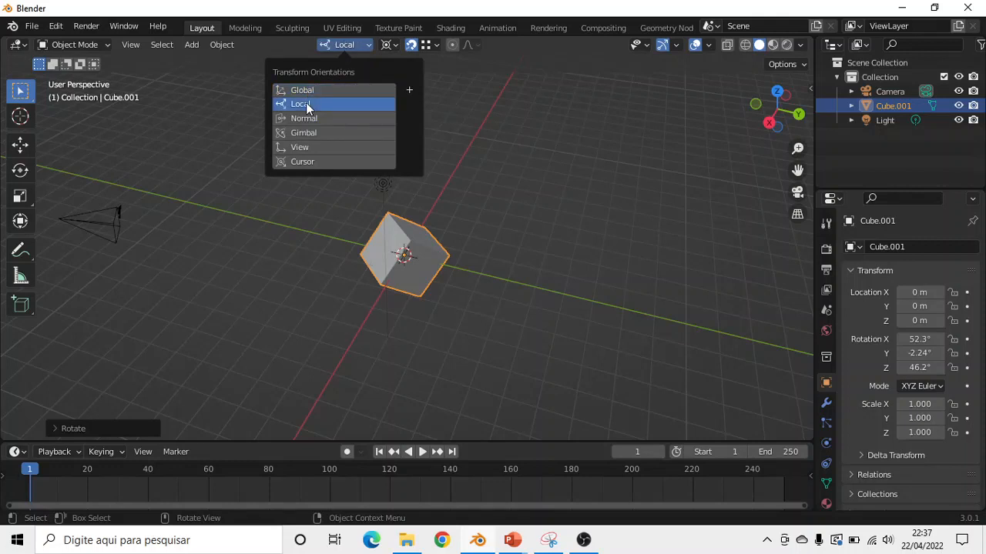
click(429, 280)
key(g)
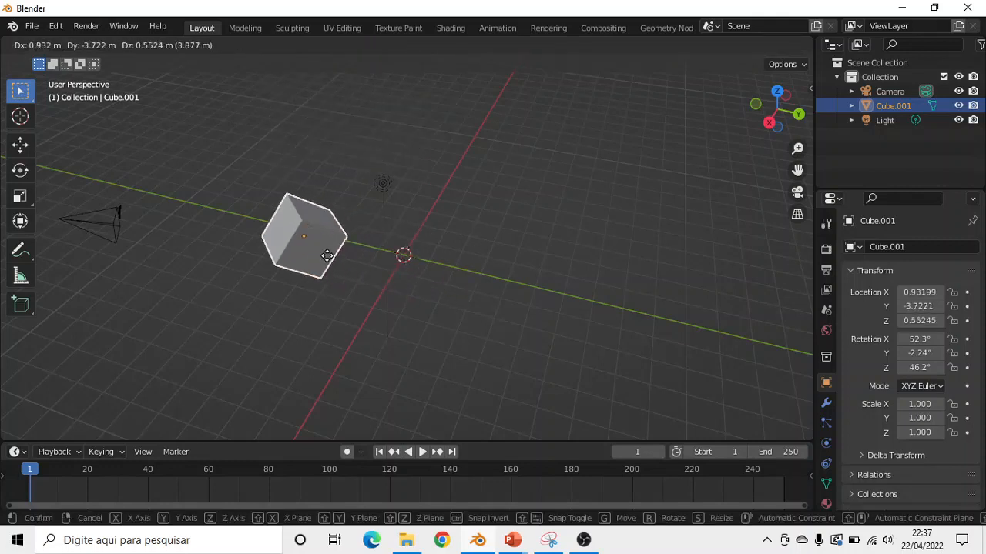
key(x)
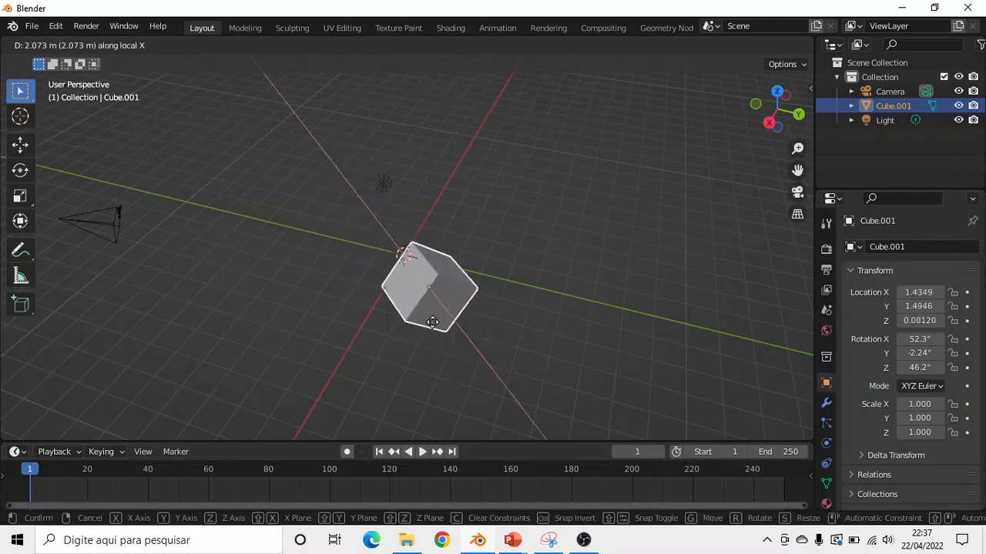
key(y)
key(y)
key(z)
key(z)
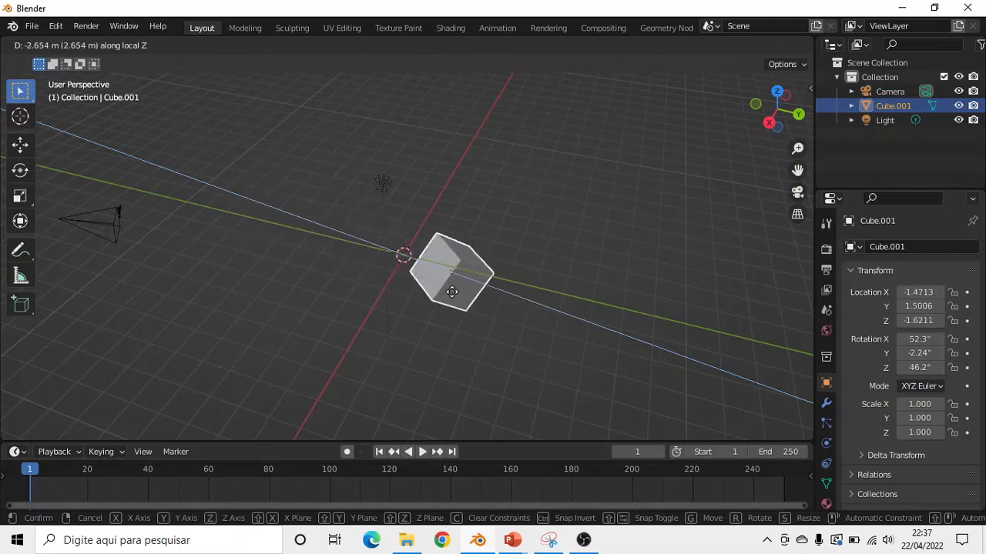
right_click(423, 283)
click(363, 47)
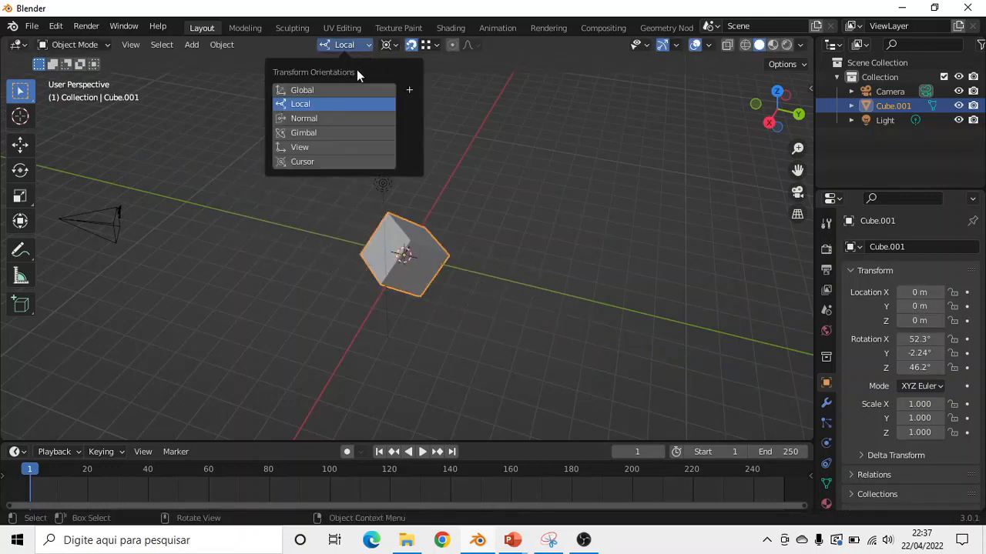
click(339, 90)
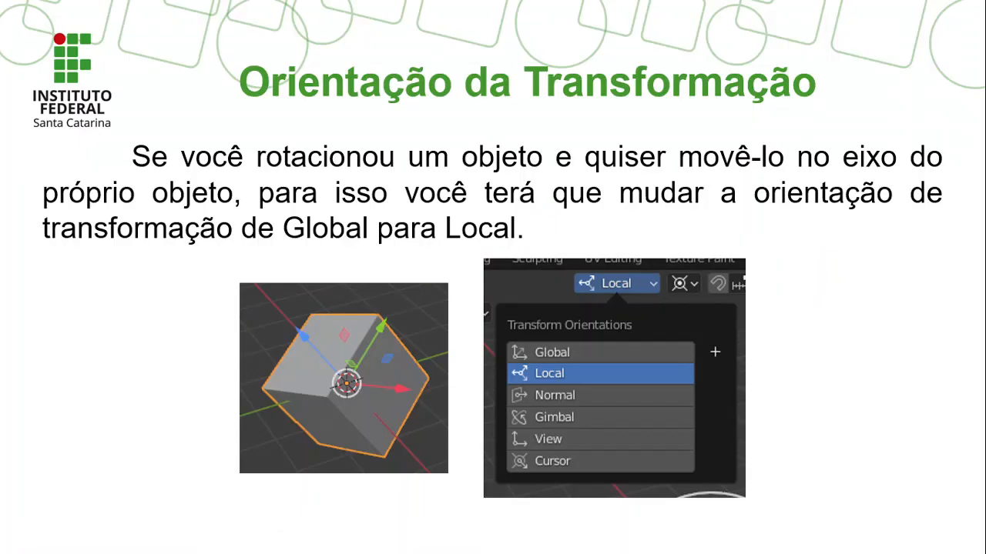
- Advance the slideshow to the SHIFT sensitivity tip, switch back to Blender and clear the cube's rotation
click(492, 329)
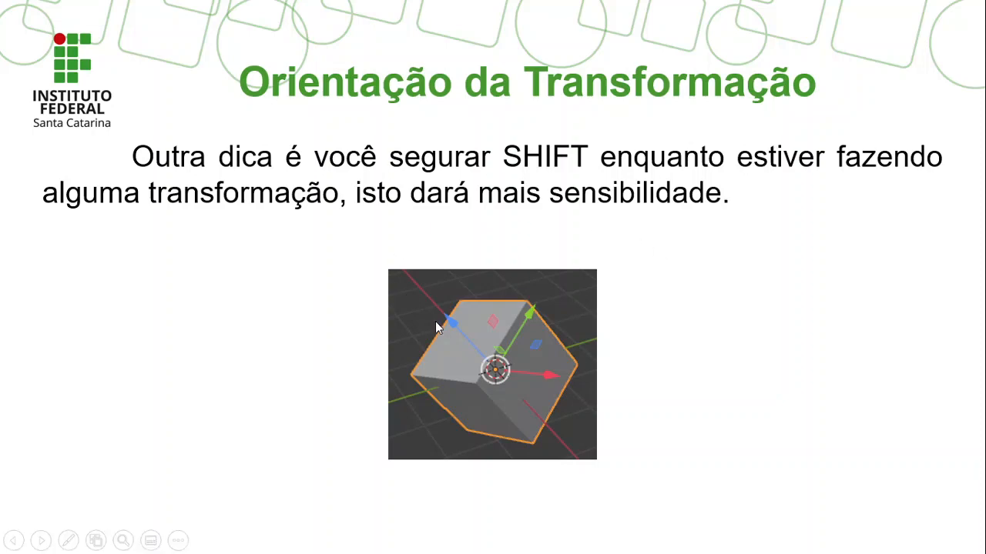
key(alt+Tab)
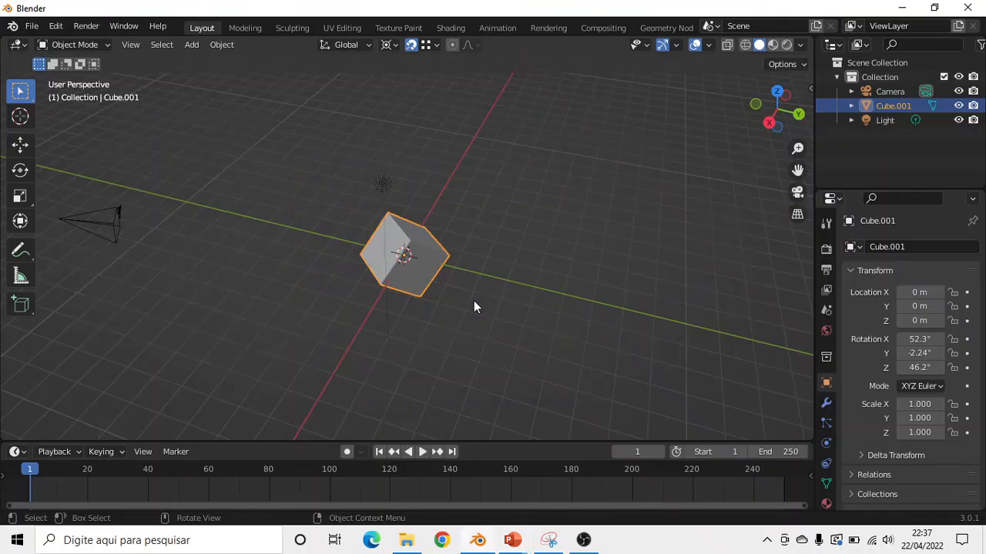
key(alt+r)
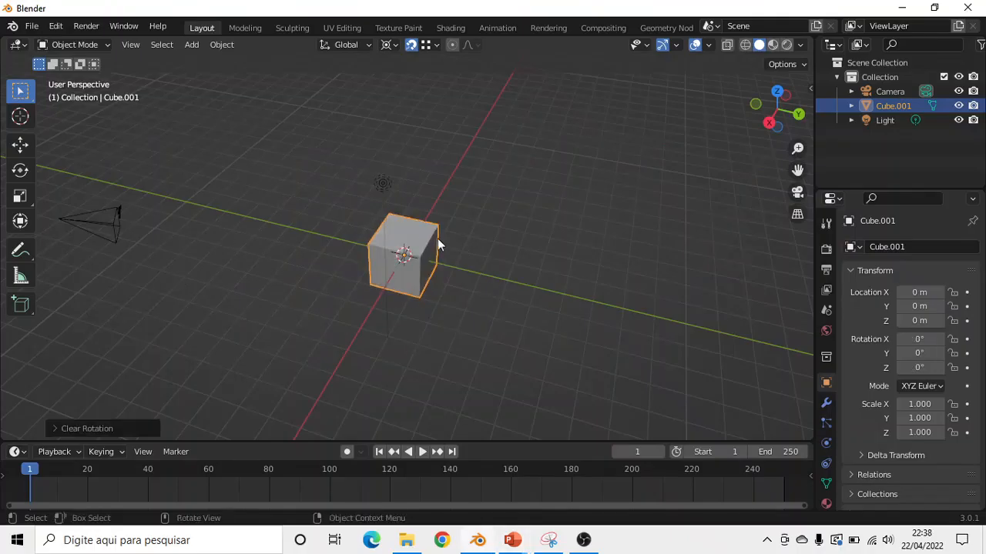
- Try moving and then uniformly scaling the cube to demonstrate transform sensitivity, cancelling each transform
key(g)
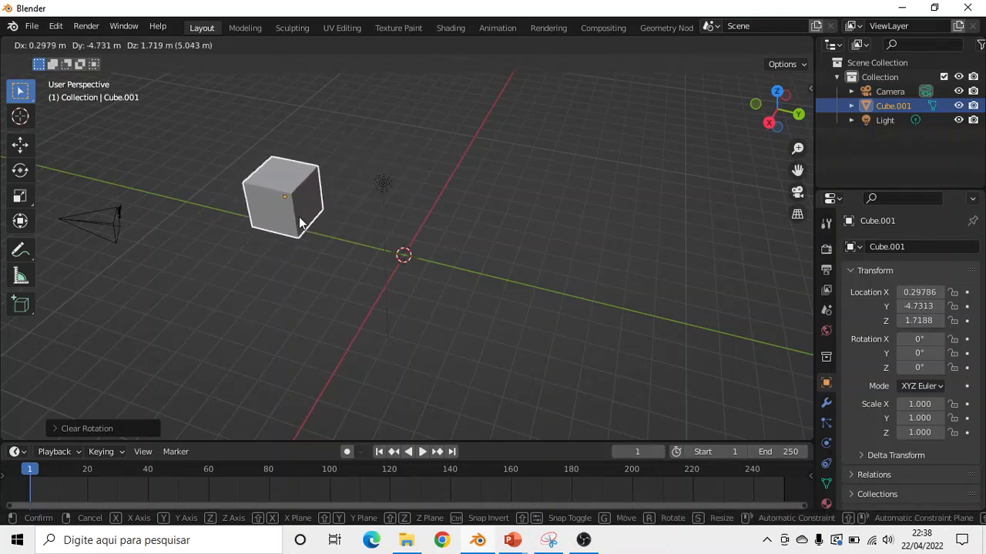
key(Escape)
key(s)
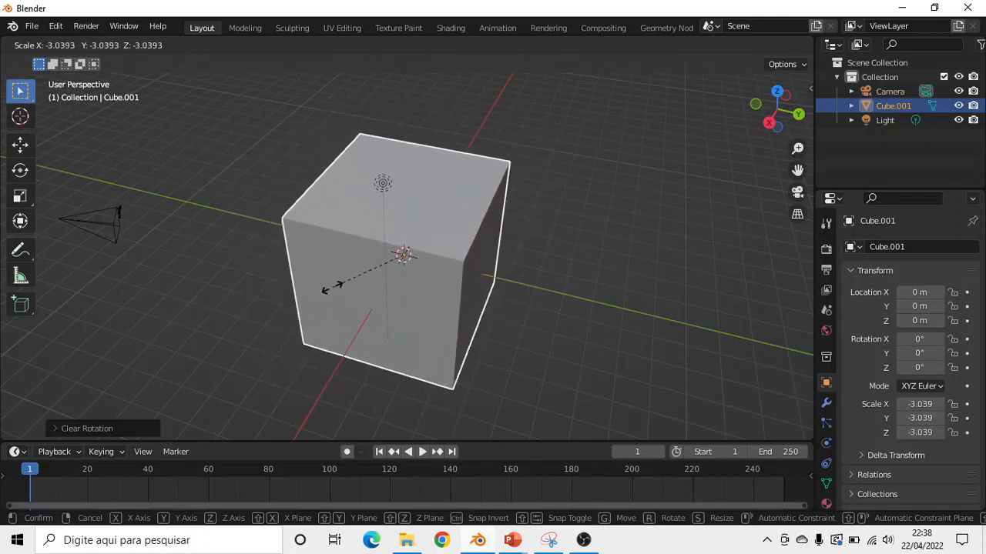
key(Escape)
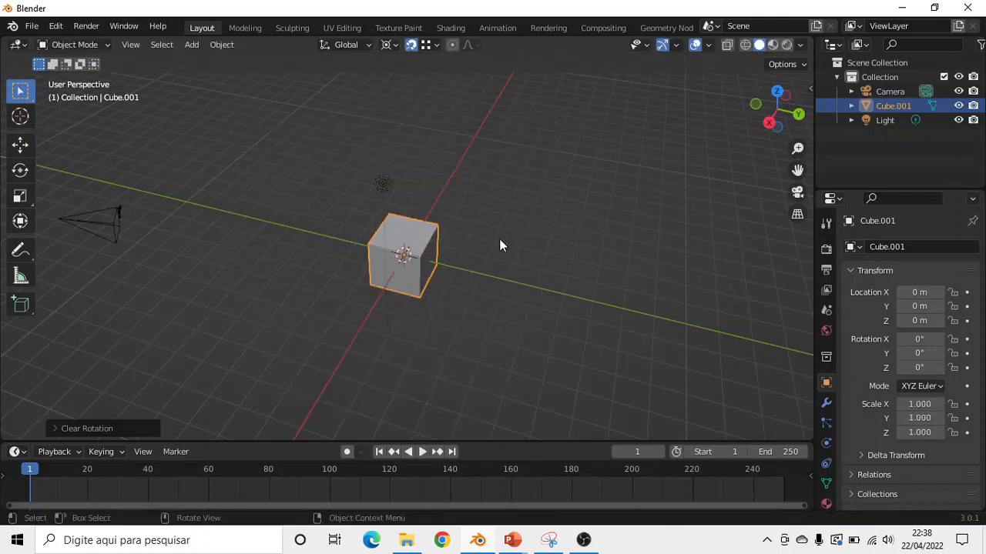
- Show the slideshow's slide on SNAP alignment, and review the snapping options in Blender
key(alt+Tab)
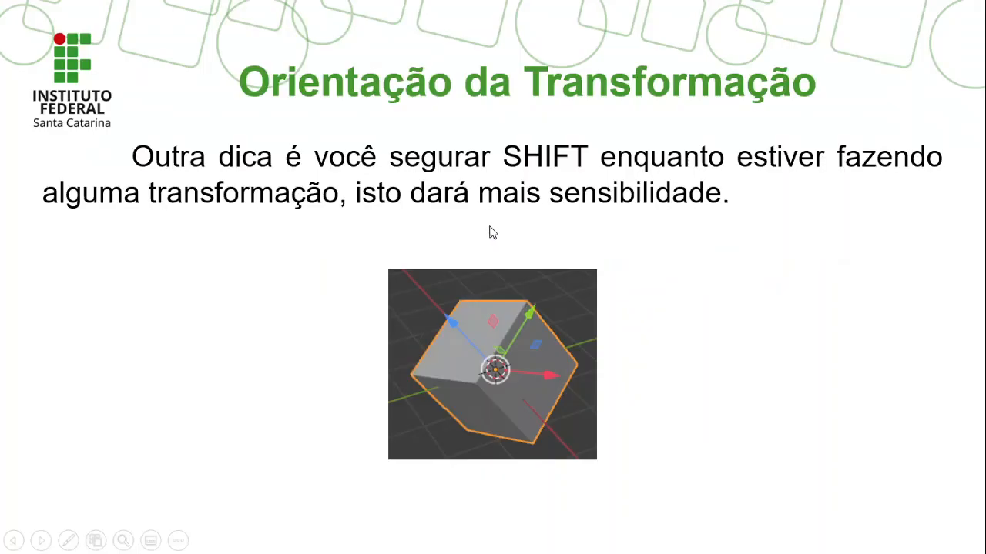
click(487, 220)
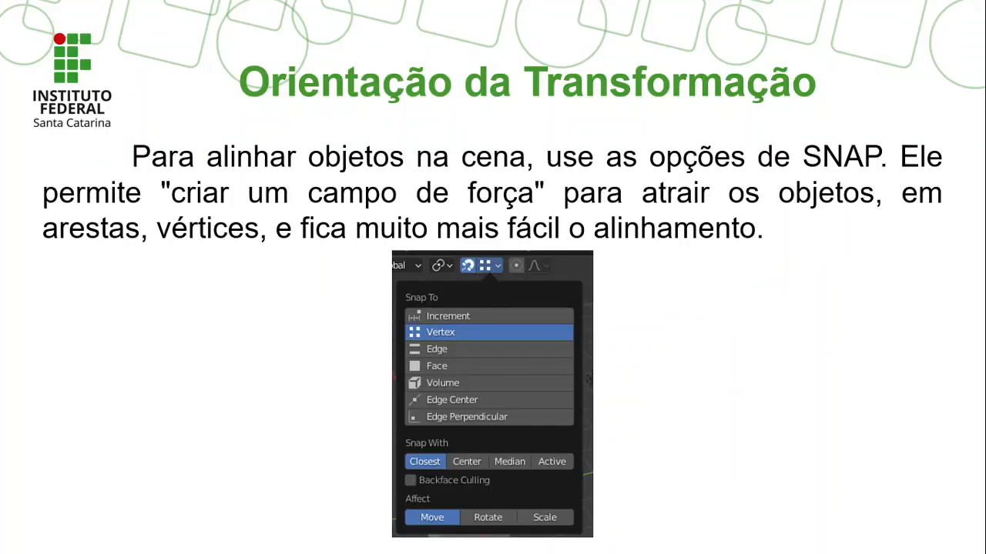
key(alt+Tab)
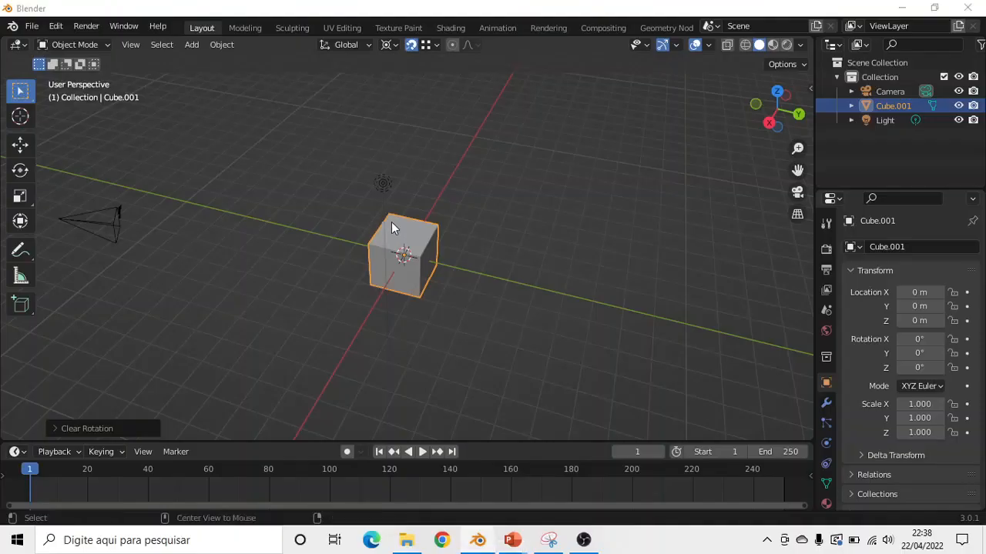
key(alt+Tab)
key(alt+Tab)
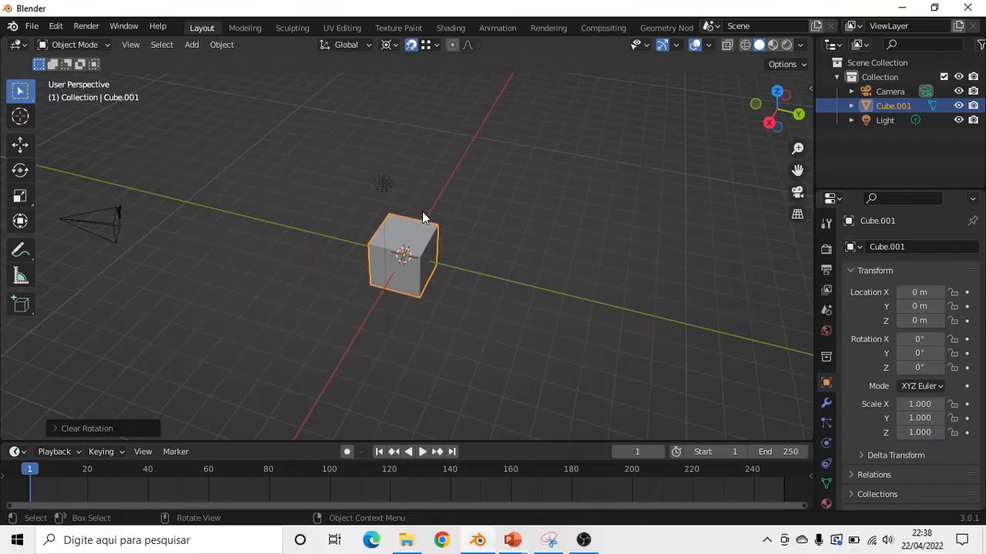
click(430, 47)
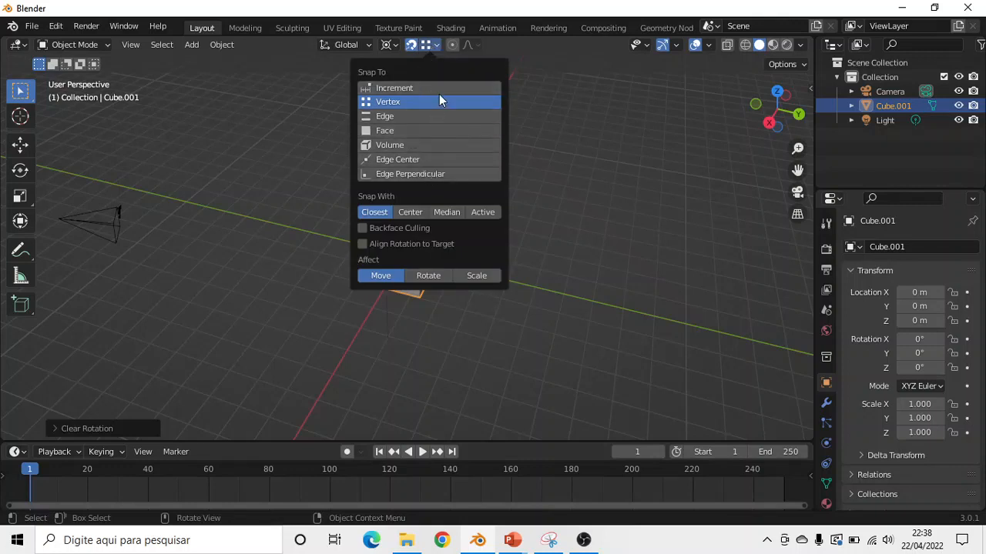
click(537, 128)
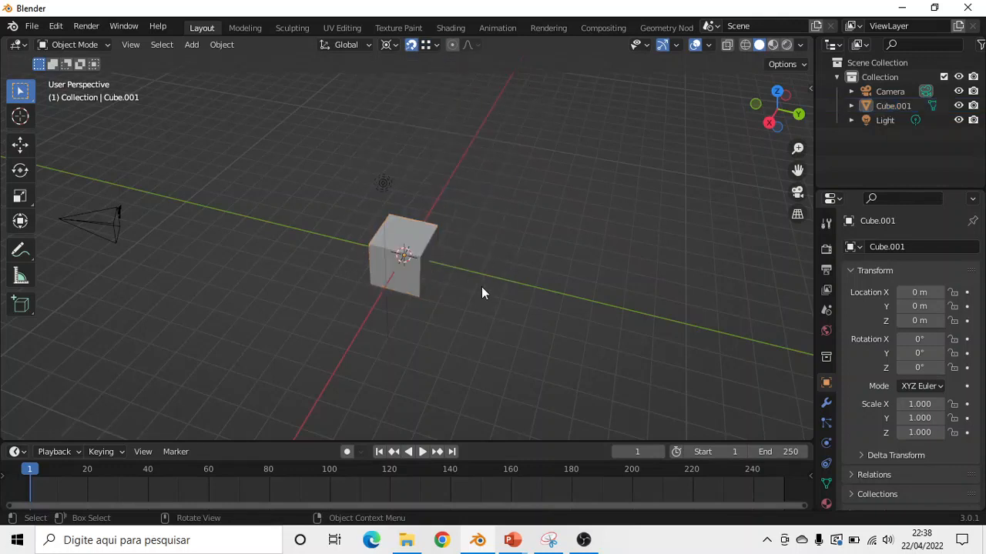
- Duplicate the cube twice, placing one copy at about X -2.57, Y 6.18, Z 0.25 m and the other at X 1.08, Y 3.11, Z -2.59 m
click(429, 265)
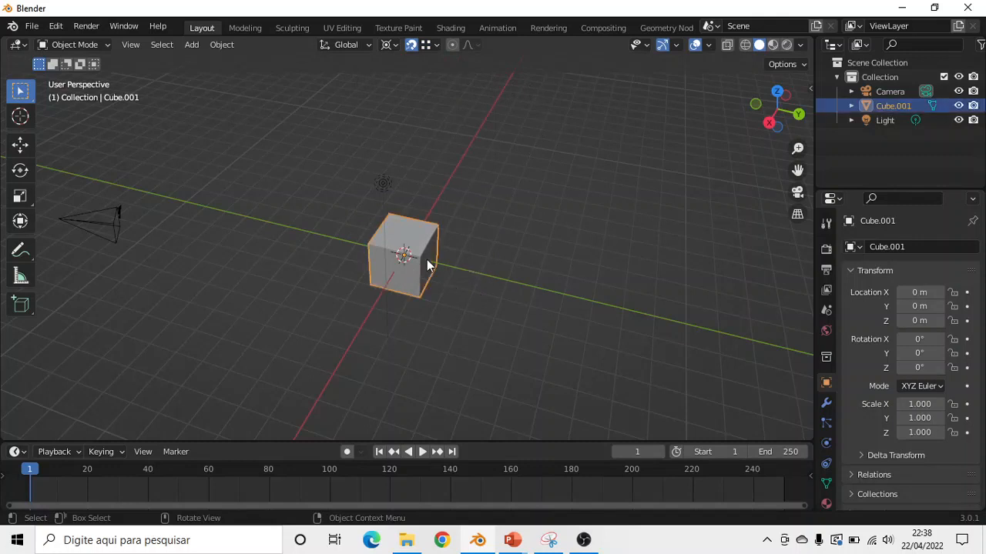
key(shift+d)
click(568, 275)
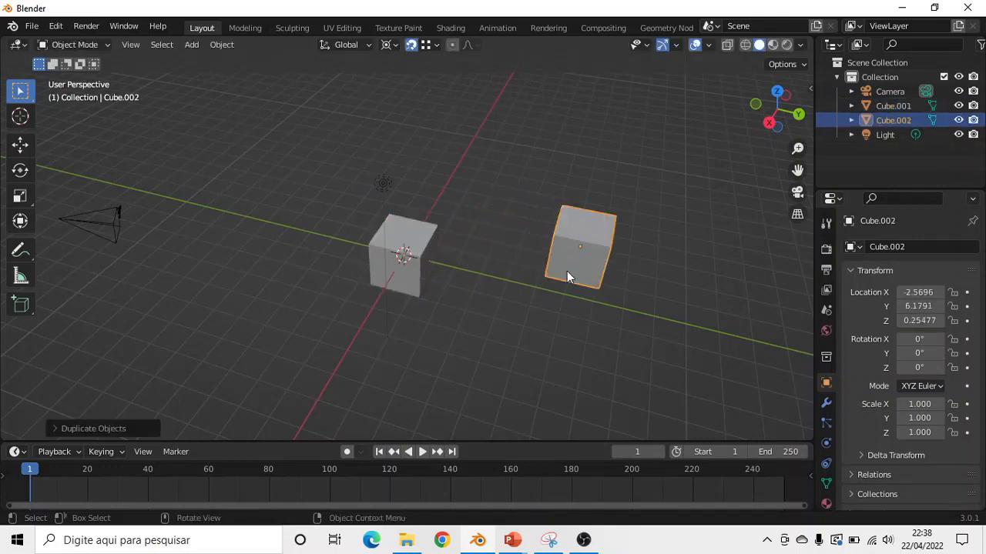
key(shift+d)
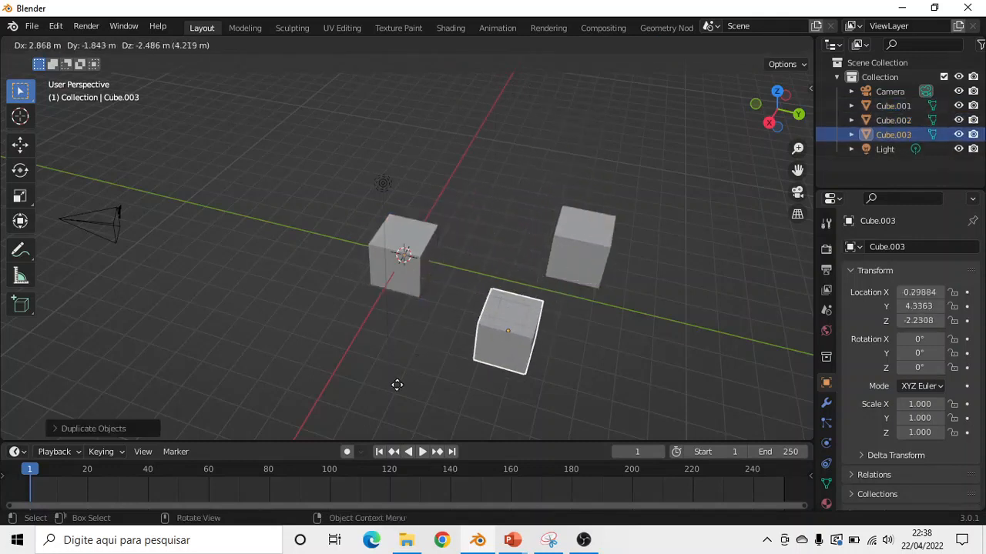
click(368, 396)
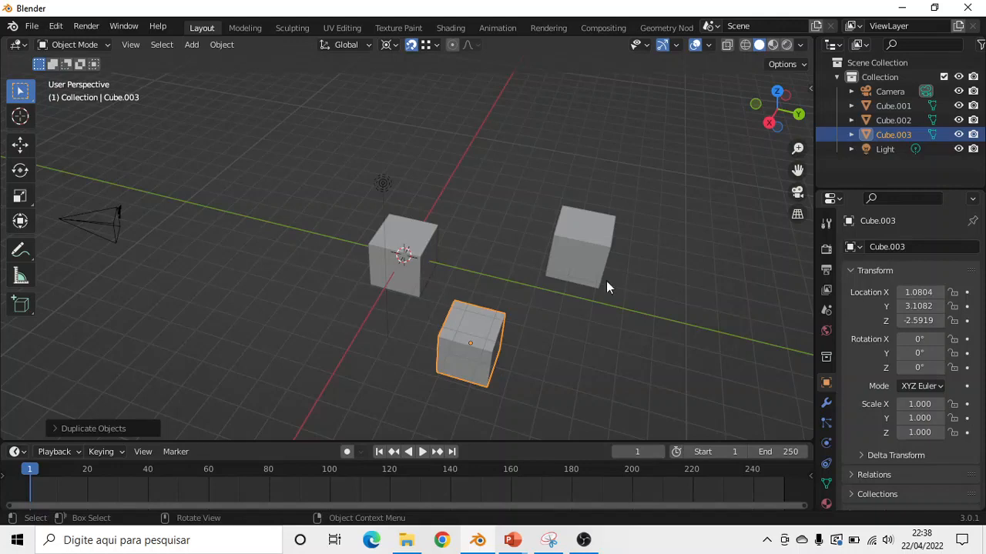
- In top view, line up the two copies by eye along the Y axis, at about X 0.09, Y 2.61 m and X 0.02, Y 4.61 m
key(KP_7)
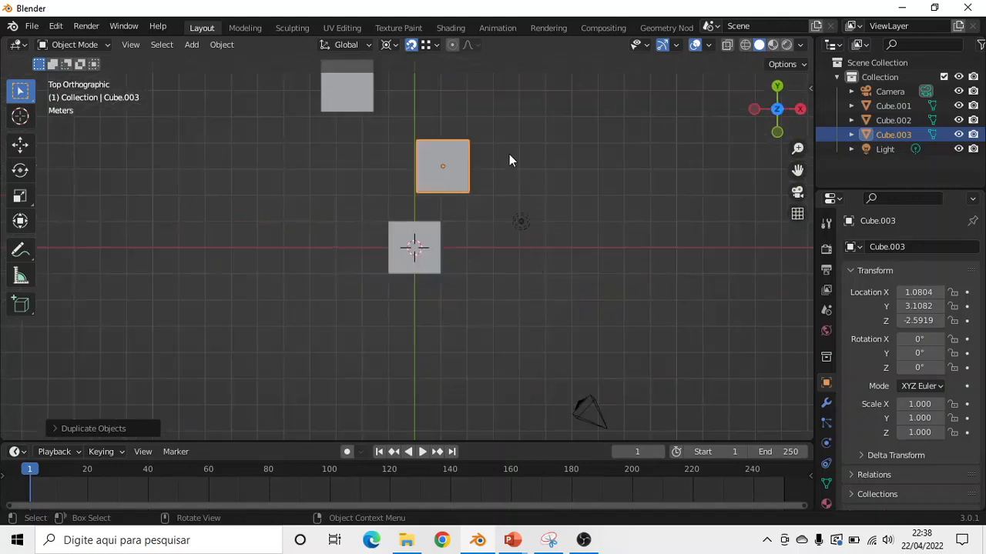
shift+middle_drag(518, 152, 512, 254)
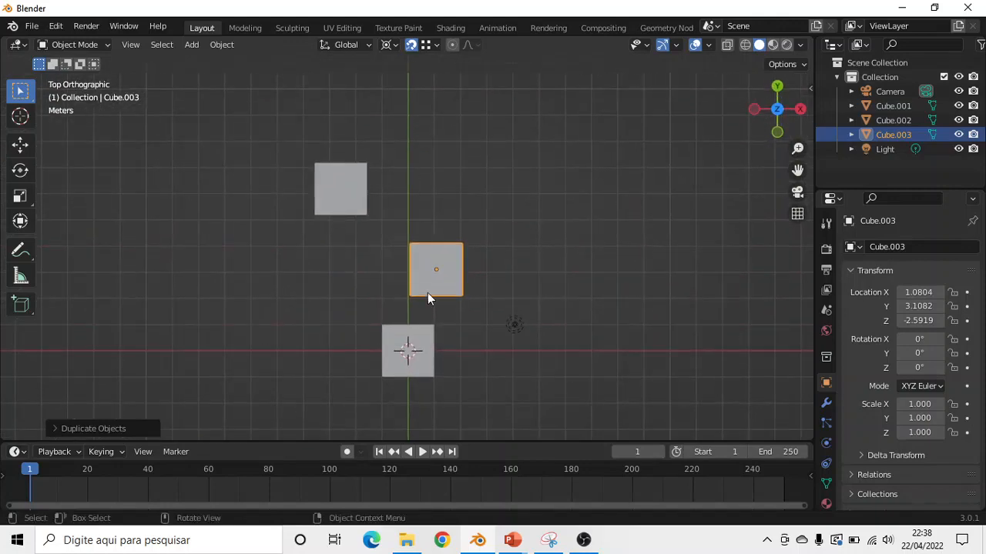
key(g)
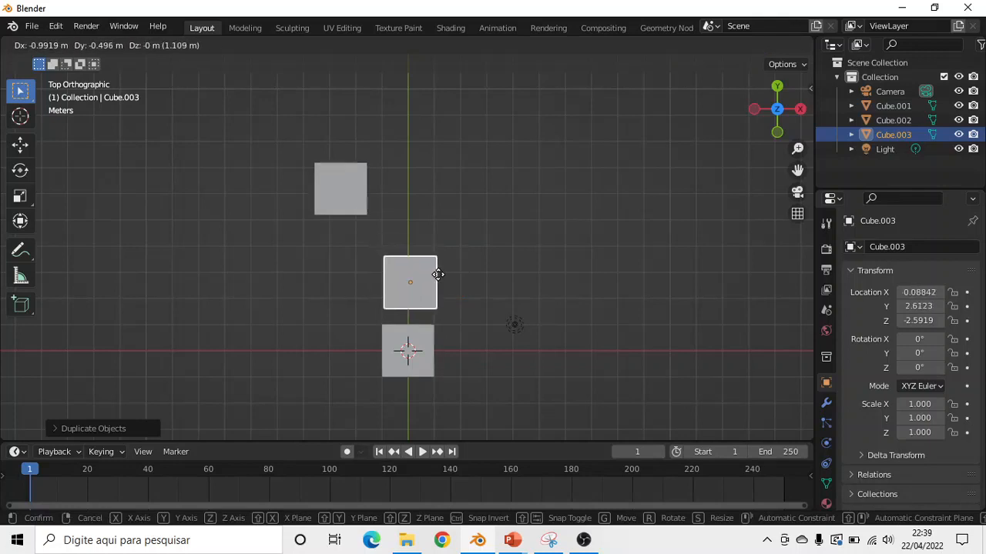
click(437, 274)
click(365, 174)
key(g)
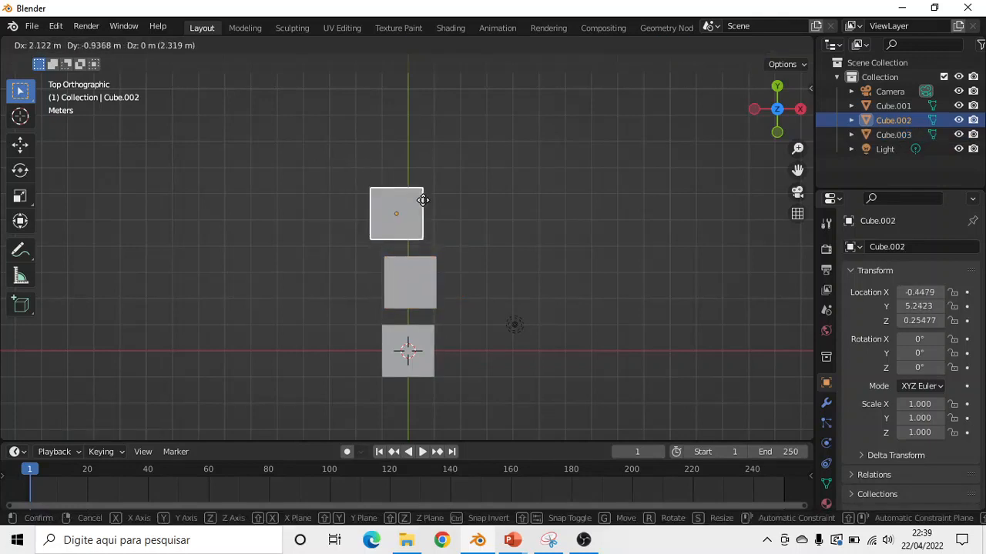
click(431, 214)
scroll(431, 262, up, 10)
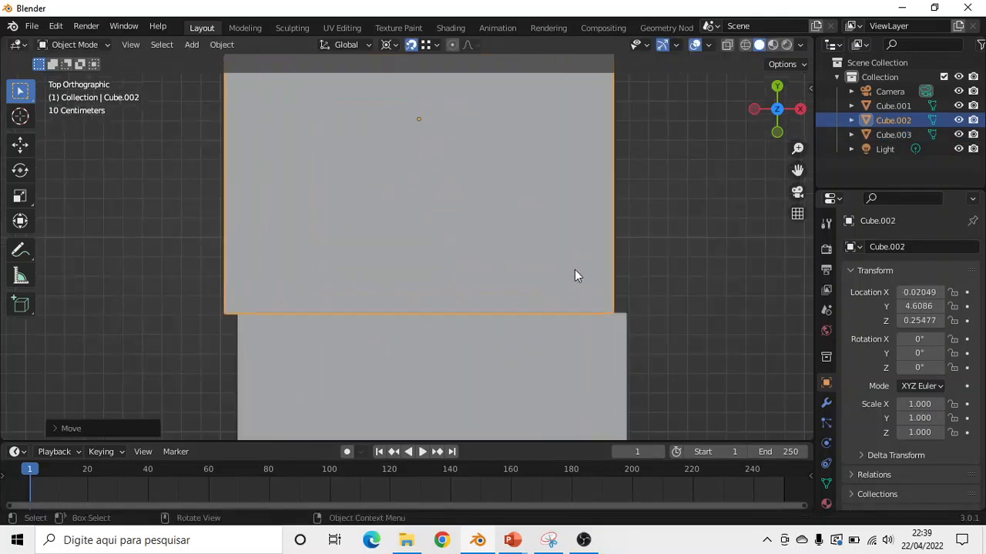
scroll(616, 281, down, 10)
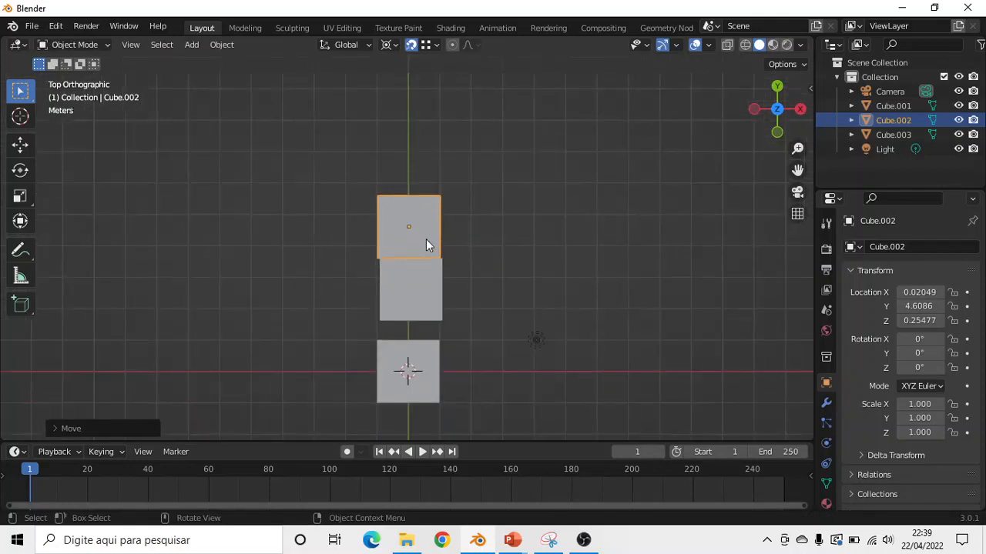
- Move the farthest cube off the row to about X 2.73 m, Y 5.71 m, and review the Vertex snapping options
key(g)
click(511, 208)
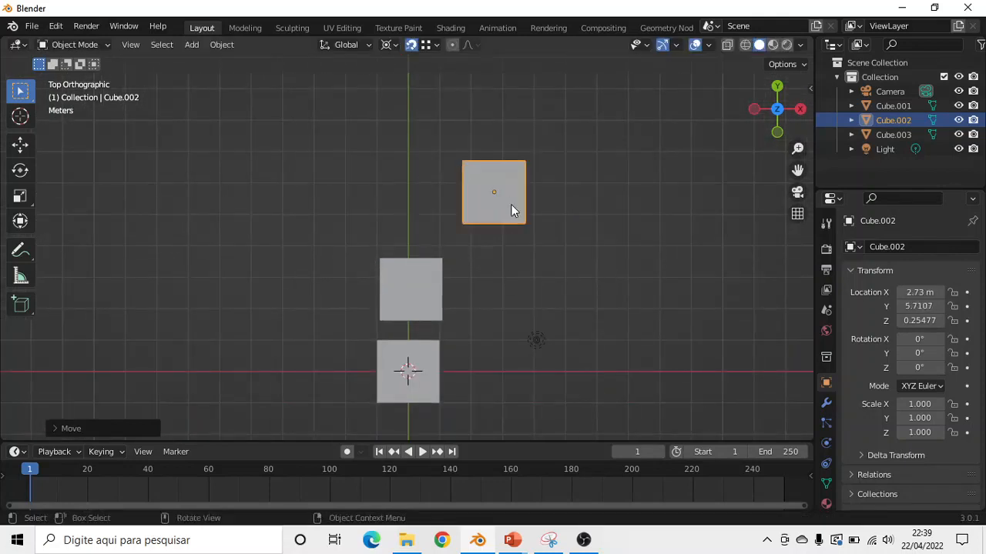
click(410, 45)
click(430, 45)
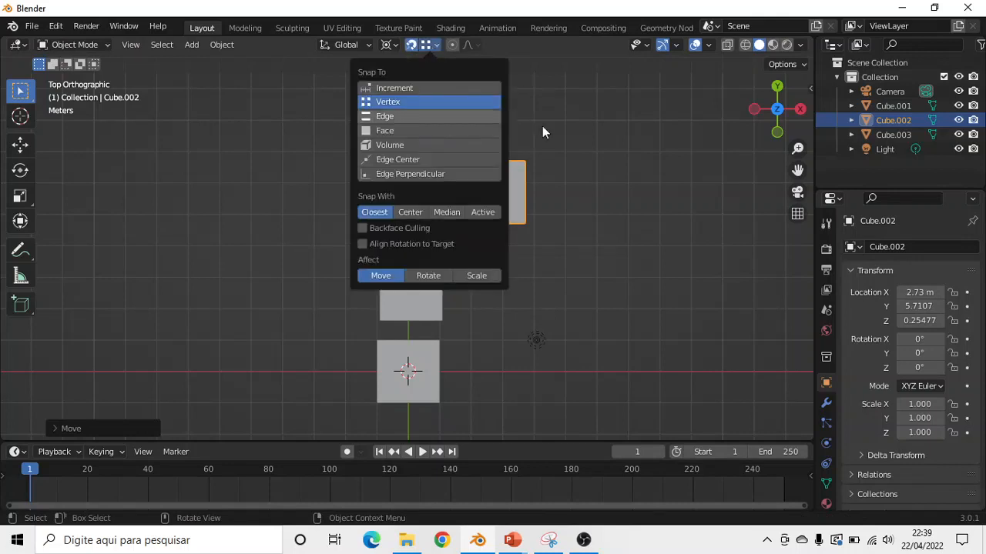
- Move the displaced cube with vertex snapping so its corner meets the origin cube's corner, placing it at X 2 m, Y 2 m, Z 0 m
middle_drag(575, 242, 474, 218)
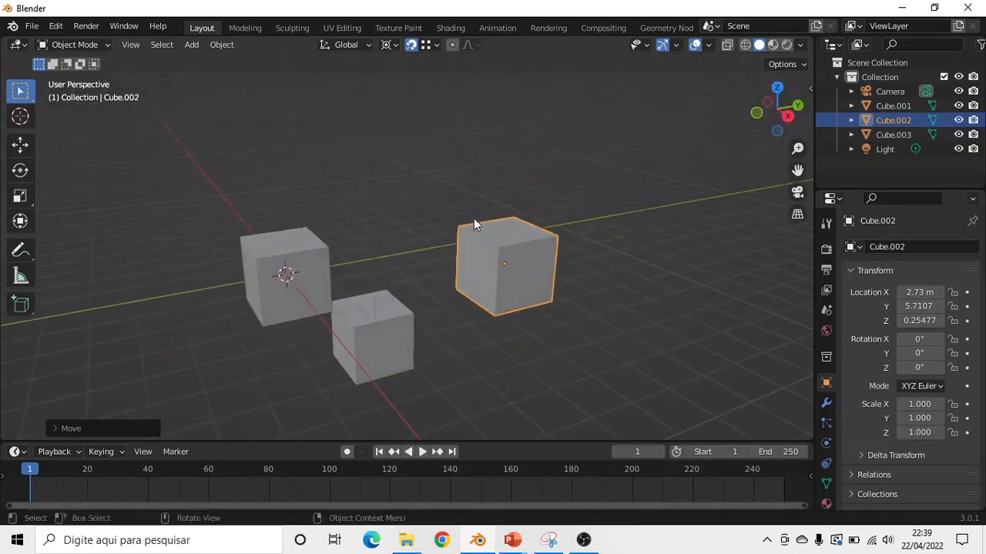
scroll(475, 219, up, 3)
key(g)
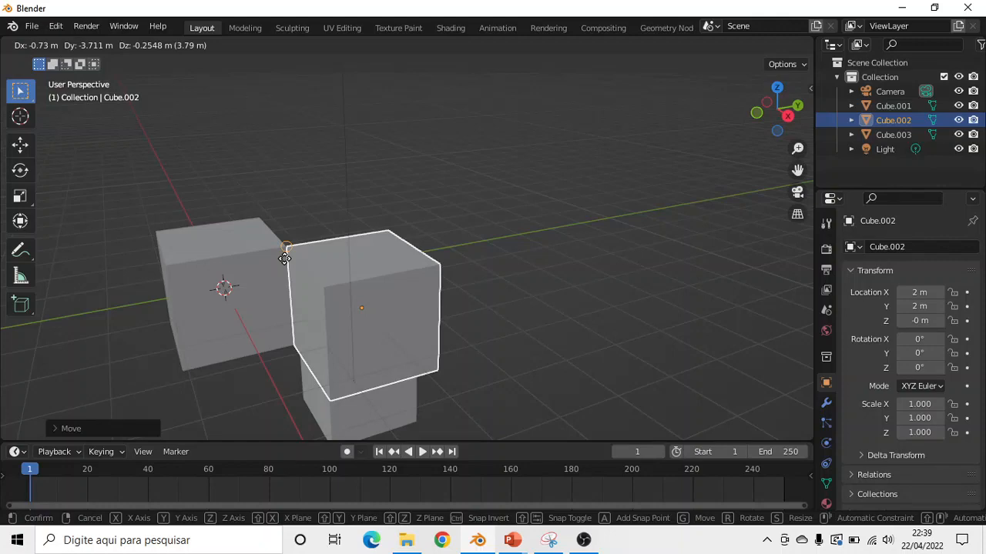
click(284, 258)
- Move the lowest cube with vertex snapping into the inner corner between the other two cubes, at X 0 m, Y 2 m, Z 0 m
middle_drag(305, 238, 561, 304)
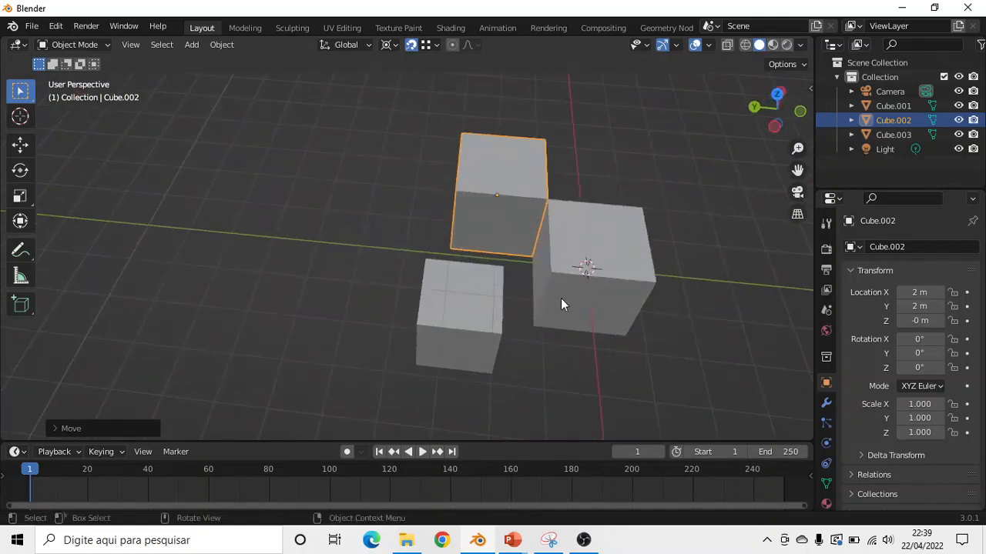
click(493, 315)
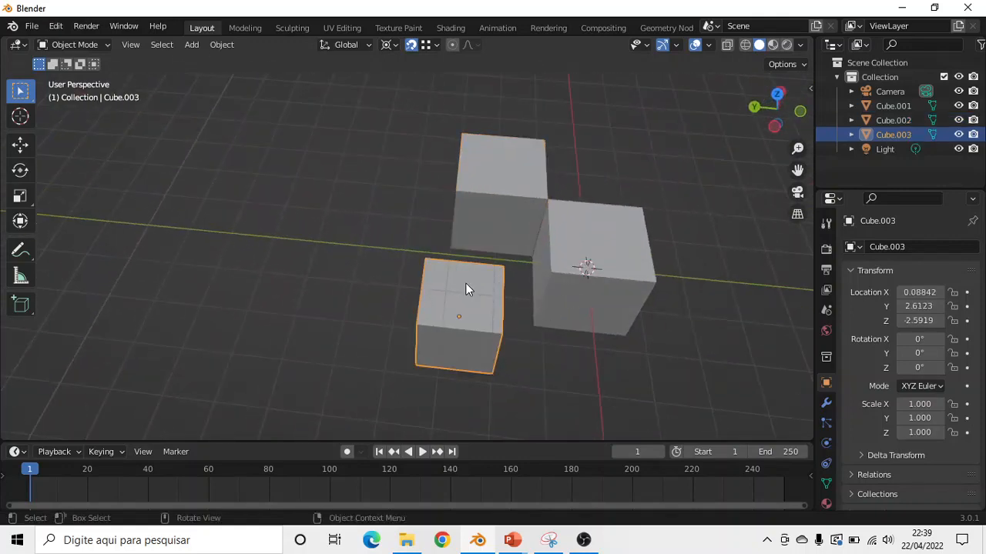
key(g)
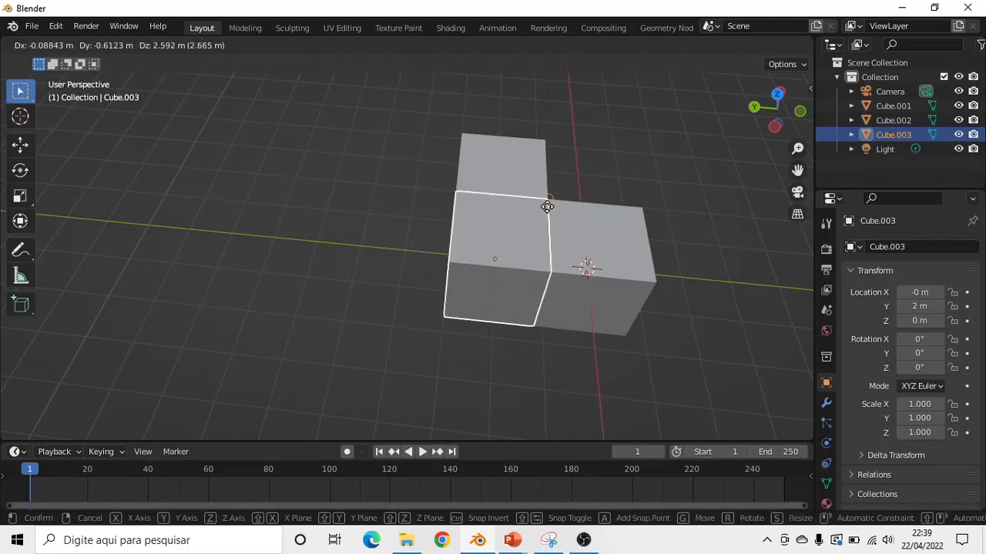
click(548, 205)
middle_drag(572, 317, 185, 281)
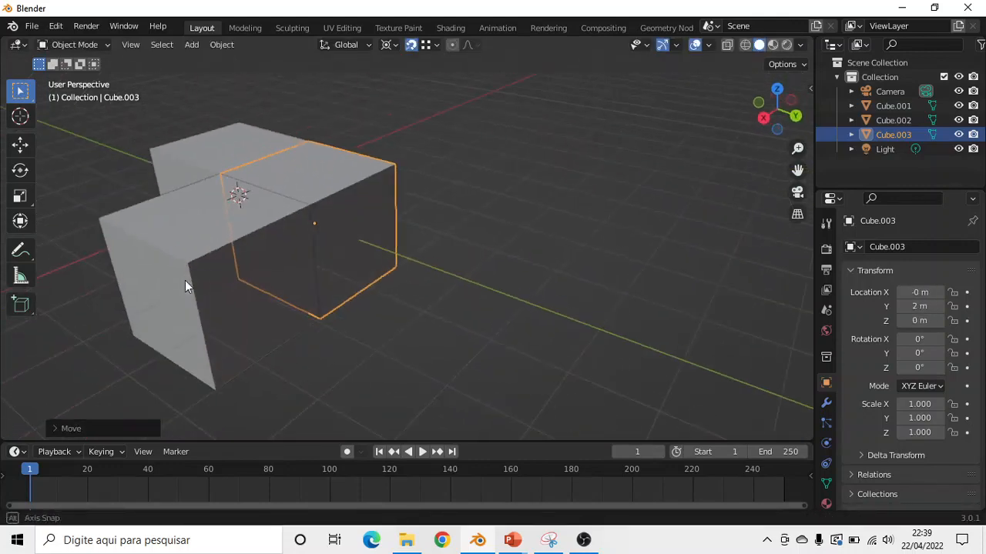
- Select all objects, clear the selection, and examine from several angles how the three cubes' corners and edges align
key(a)
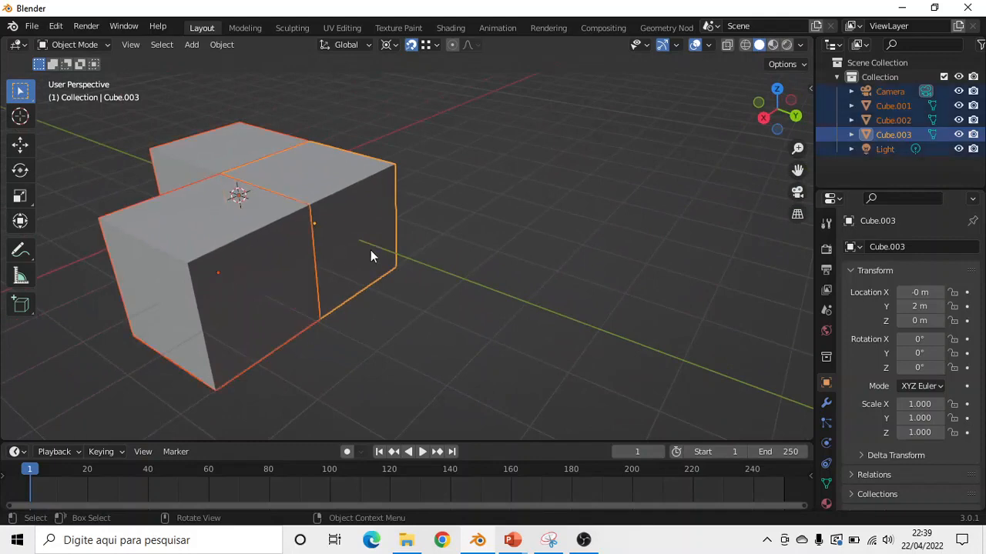
key(alt+a)
middle_drag(391, 247, 506, 223)
shift+middle_drag(557, 155, 531, 195)
scroll(422, 225, up, 4)
scroll(422, 225, down, 6)
scroll(547, 265, down, 3)
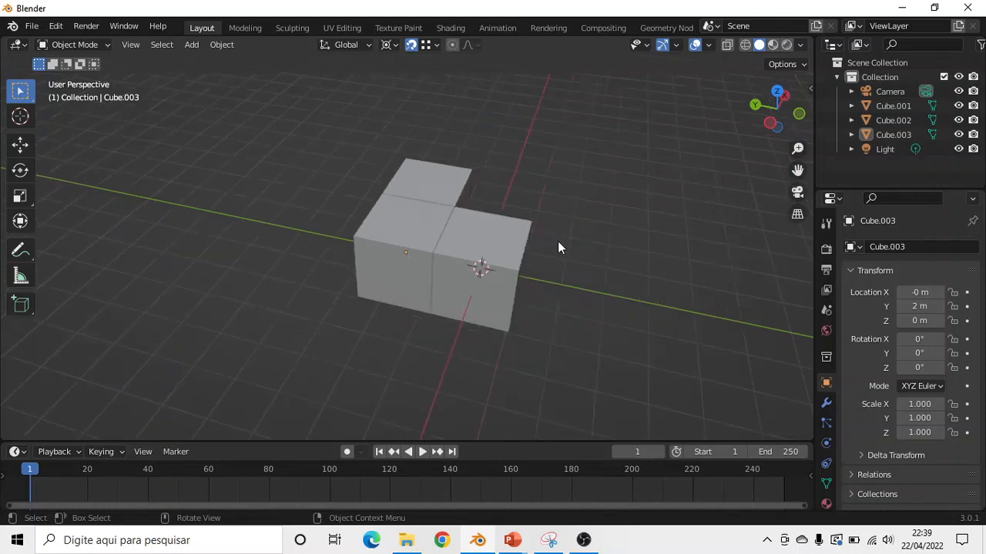
middle_drag(557, 241, 549, 209)
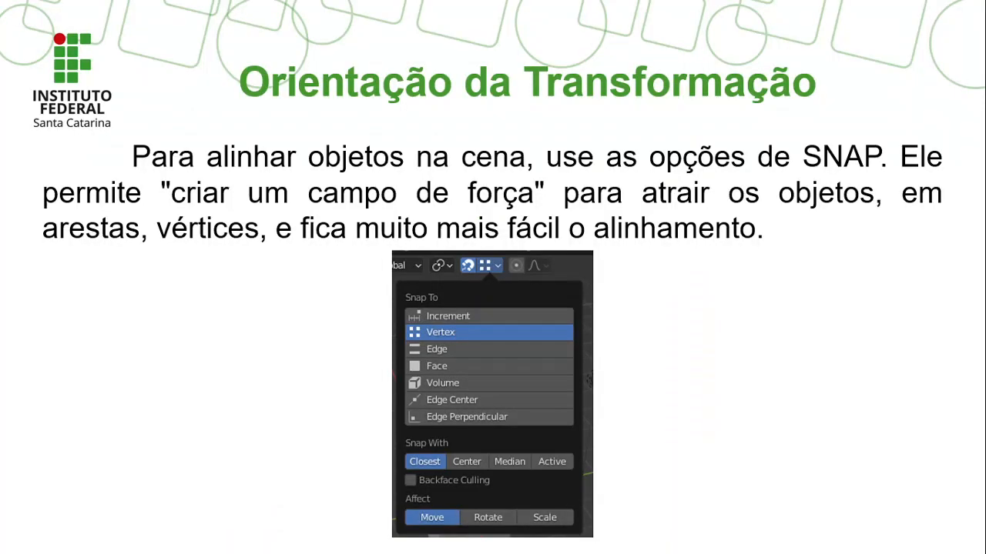
- Review the slideshow's closing slide and the earlier Seleção slides on box selection and wireframe view, and switch back to Blender
click(488, 308)
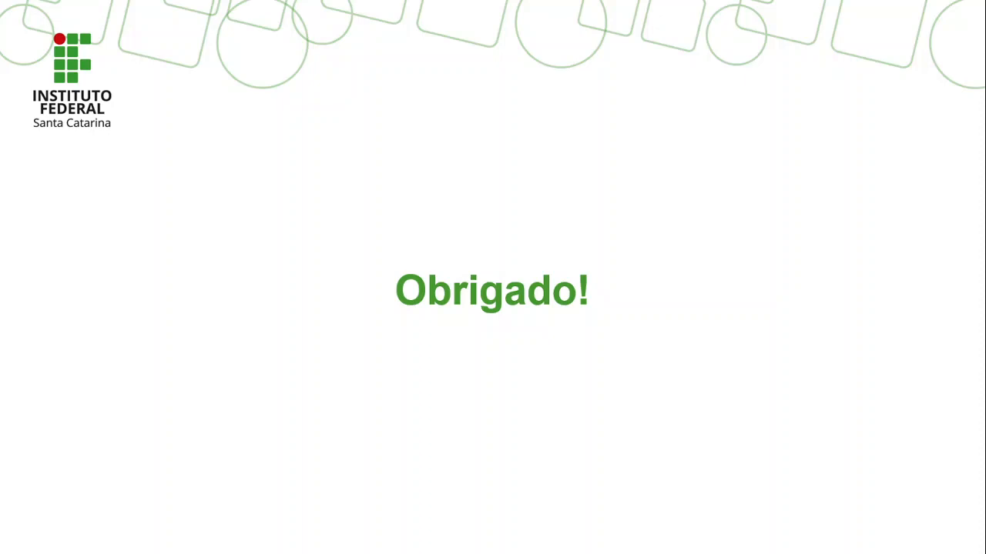
key(Left)
key(Left)
key(Left)
key(Left)
key(Left)
key(Left)
key(Left)
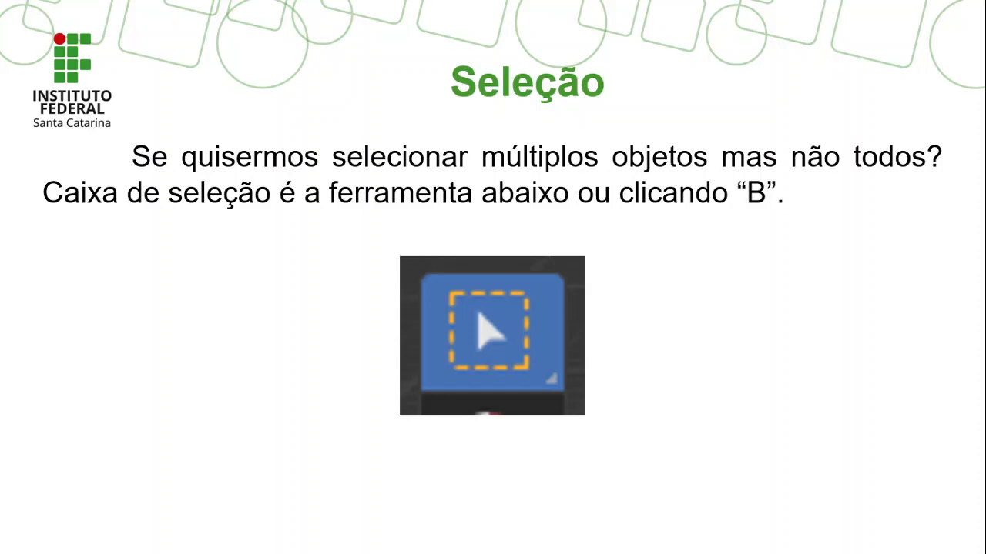
scroll(554, 311, down, 6)
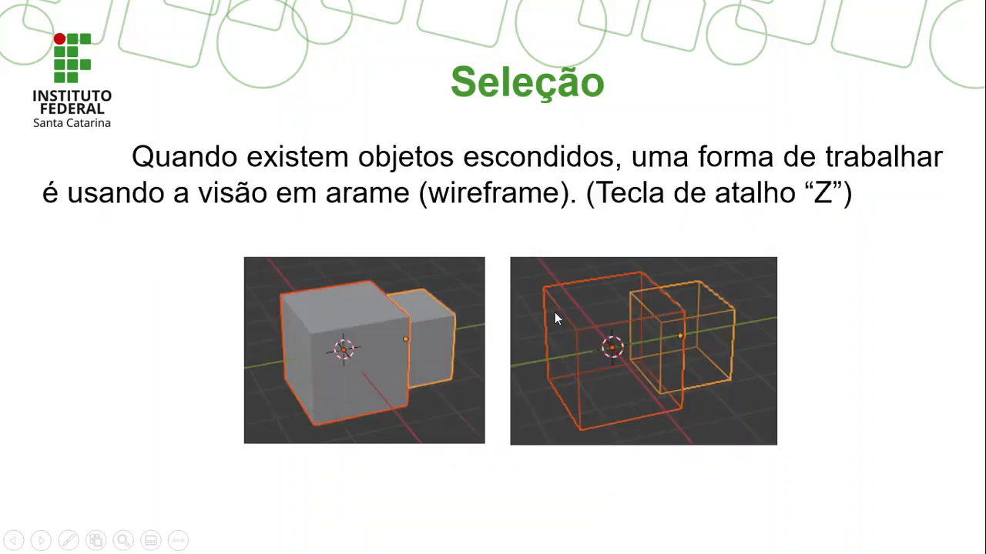
scroll(554, 312, down, 6)
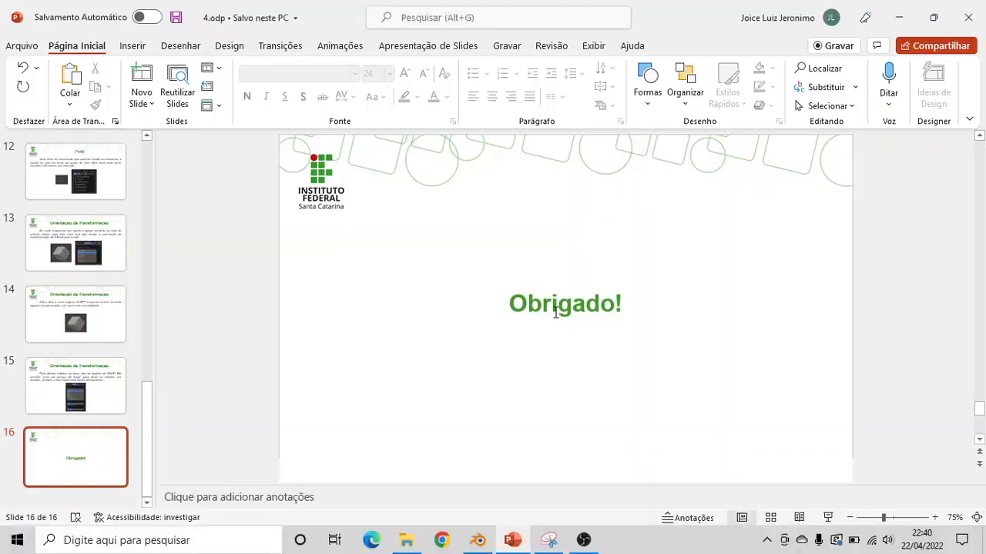
key(alt+Tab)
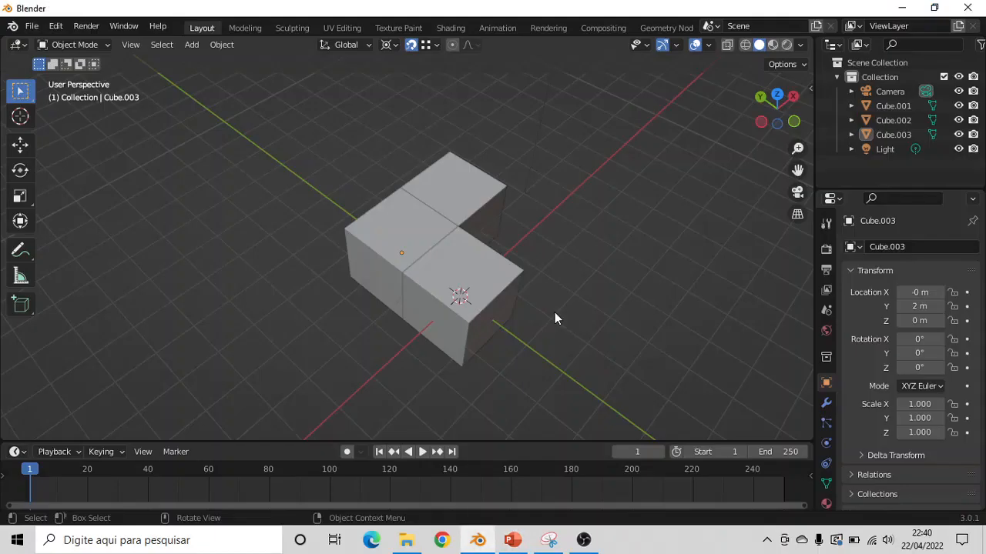